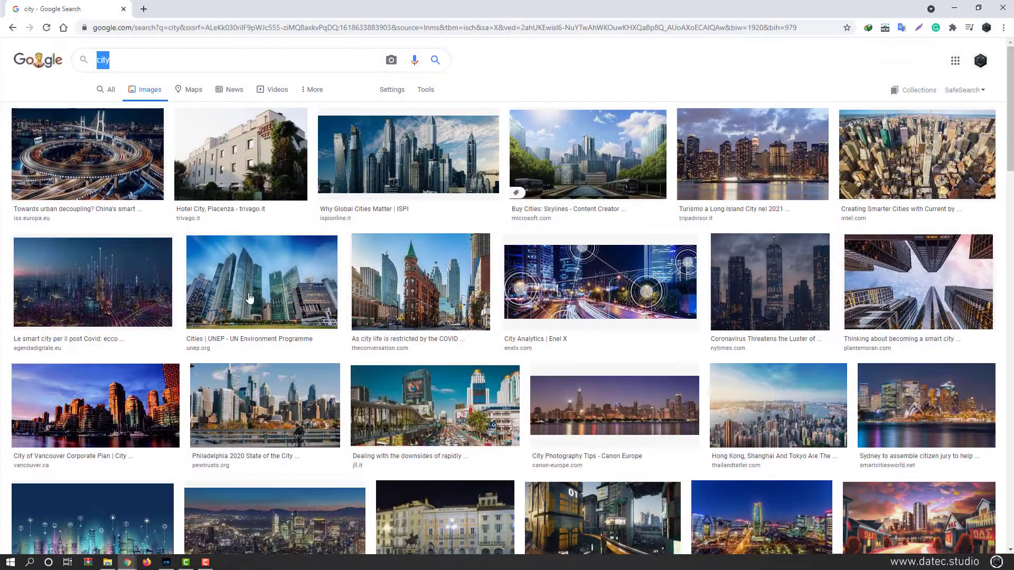
Copy the Philadelphia skyline photo with the cyclist from Google Images and start a new Photoshop document.
left_click(264, 404)
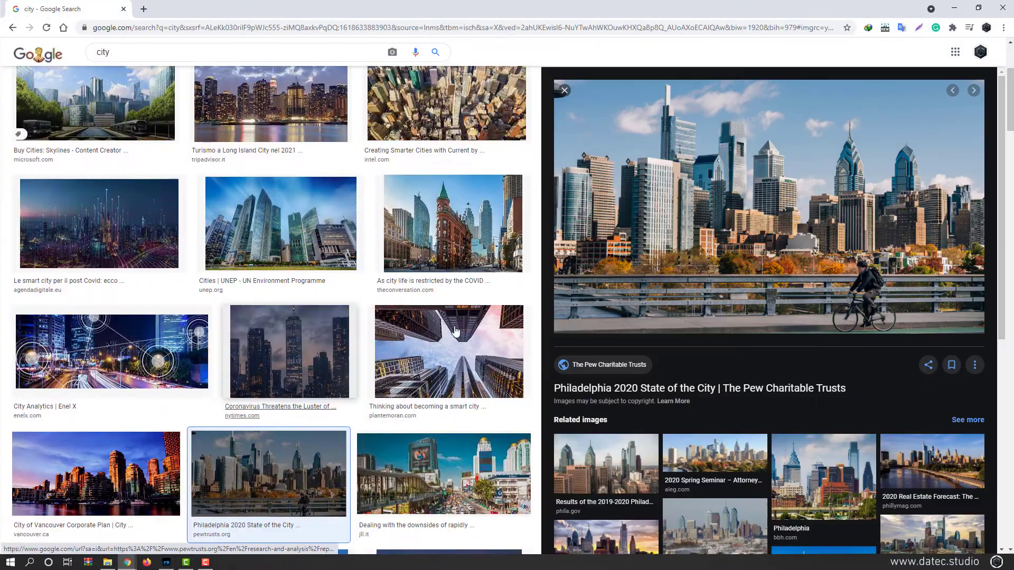
right_click(648, 202)
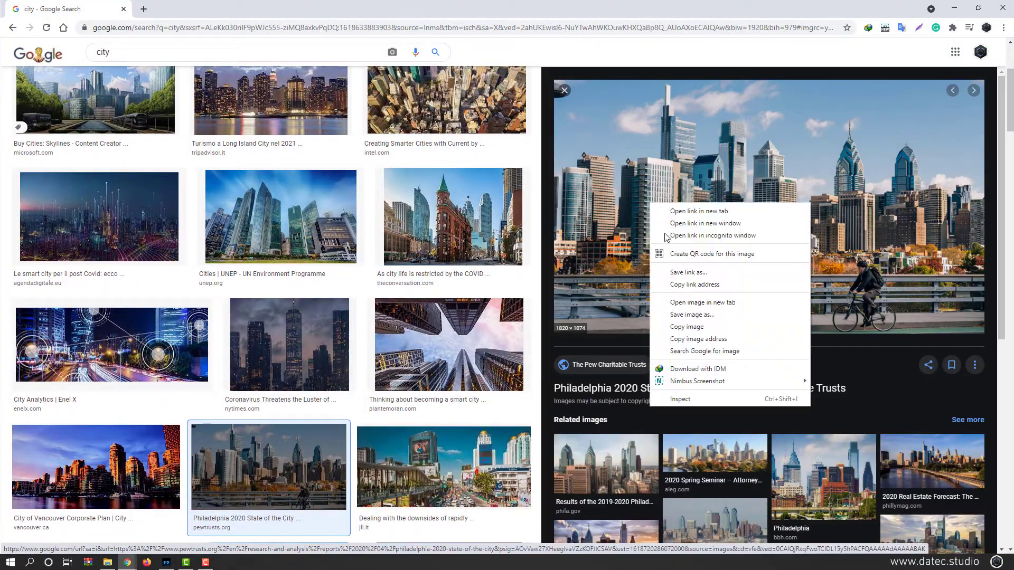
left_click(676, 330)
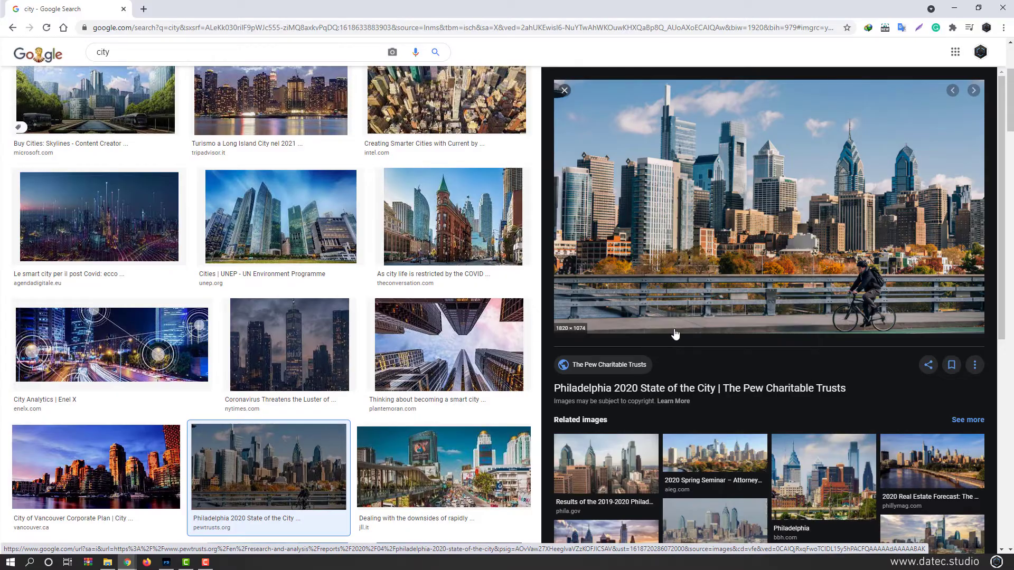
left_click(167, 563)
left_click(49, 117)
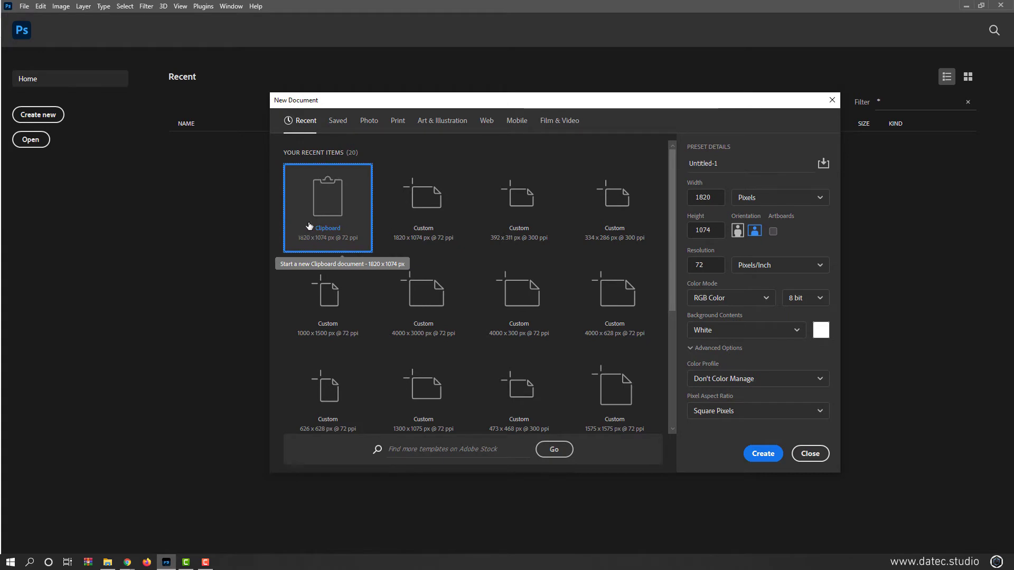
Create the 1820 x 1074 px clipboard-preset document and paste the skyline photo into it.
left_click(763, 454)
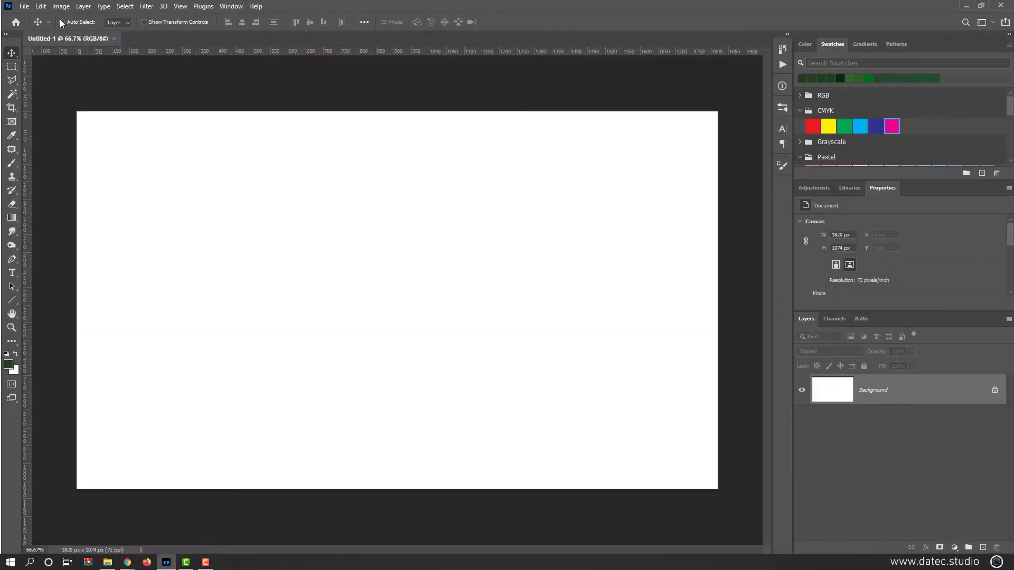
left_click(41, 7)
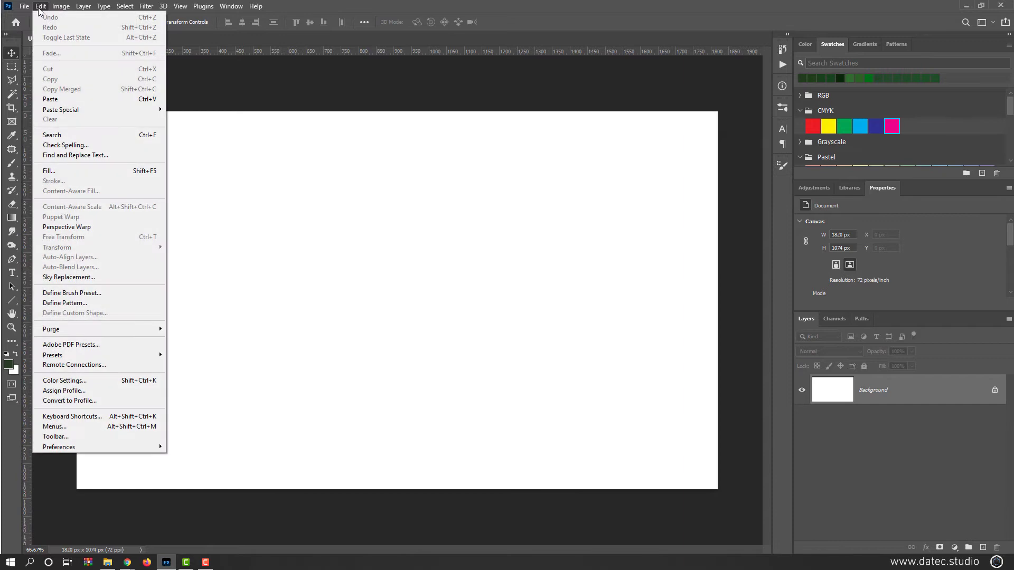
left_click(88, 98)
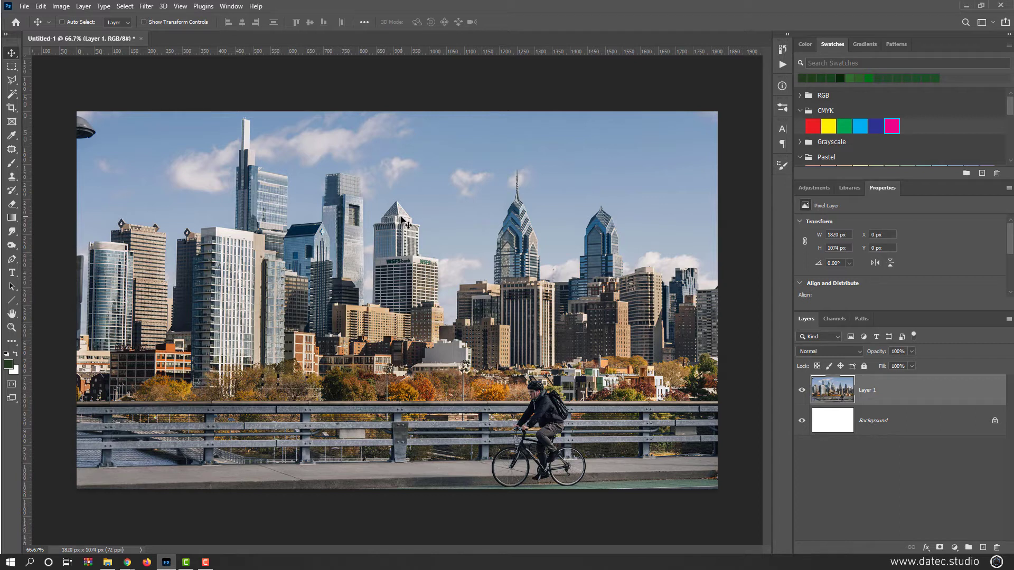
Duplicate Layer 1 and convert the copy into a smart object.
left_click_drag(839, 384, 982, 547)
right_click(919, 395)
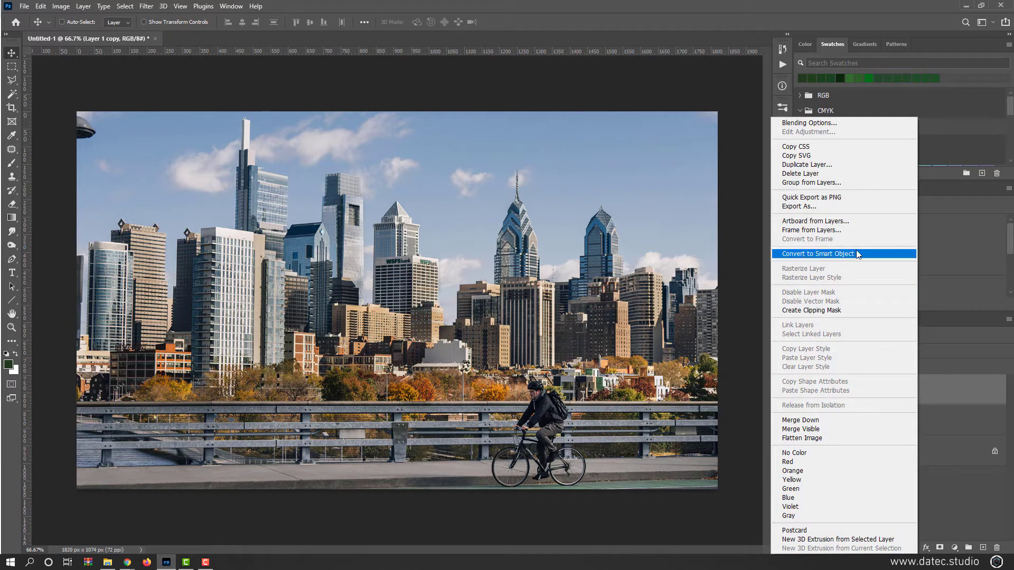
left_click(855, 255)
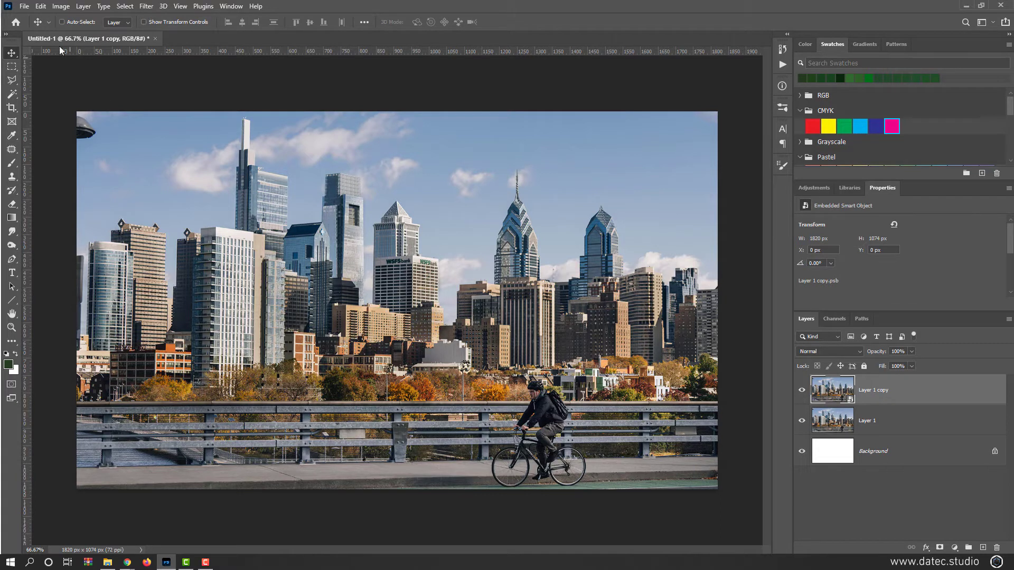
Apply Curves to Layer 1 copy, bowing the midtones down and lowering the top highlight point.
left_click(56, 7)
mouse_move(69, 33)
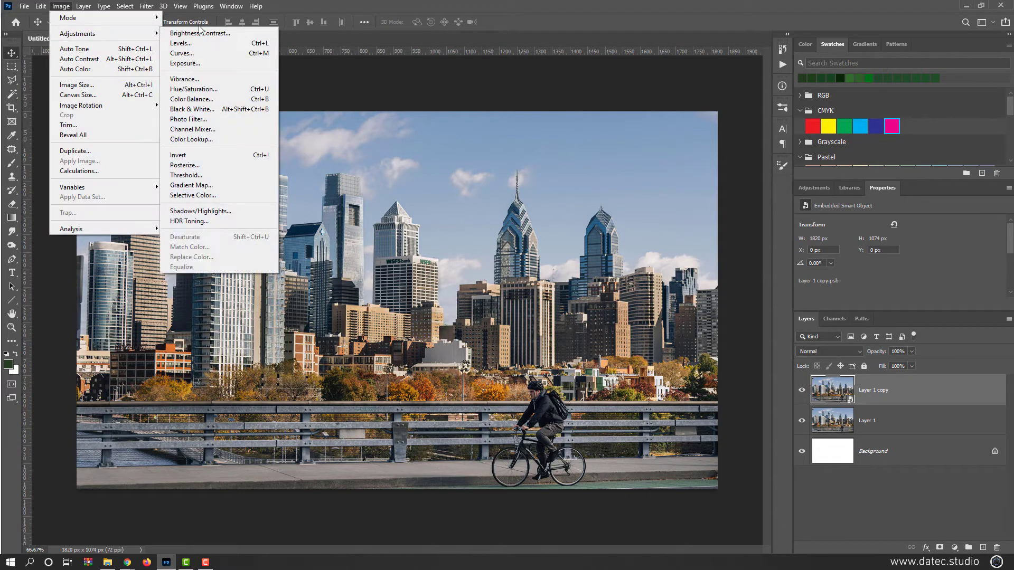
left_click(202, 55)
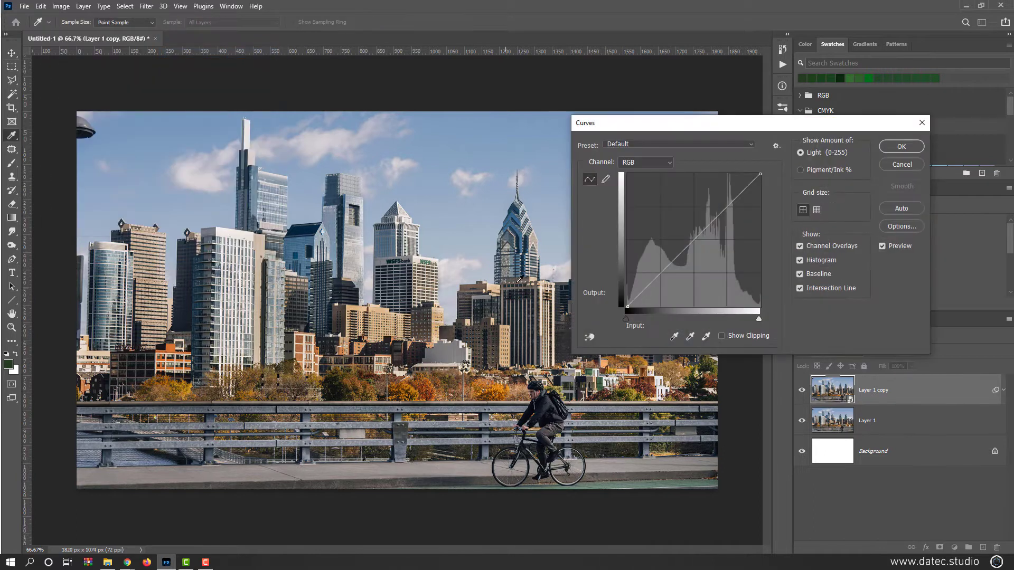
left_click_drag(692, 242, 705, 247)
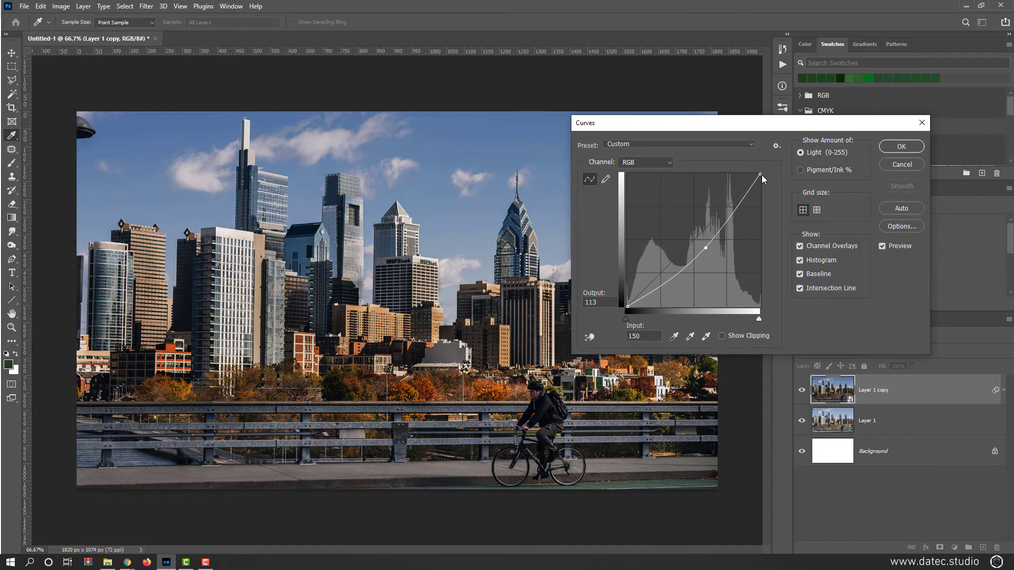
left_click_drag(760, 174, 761, 187)
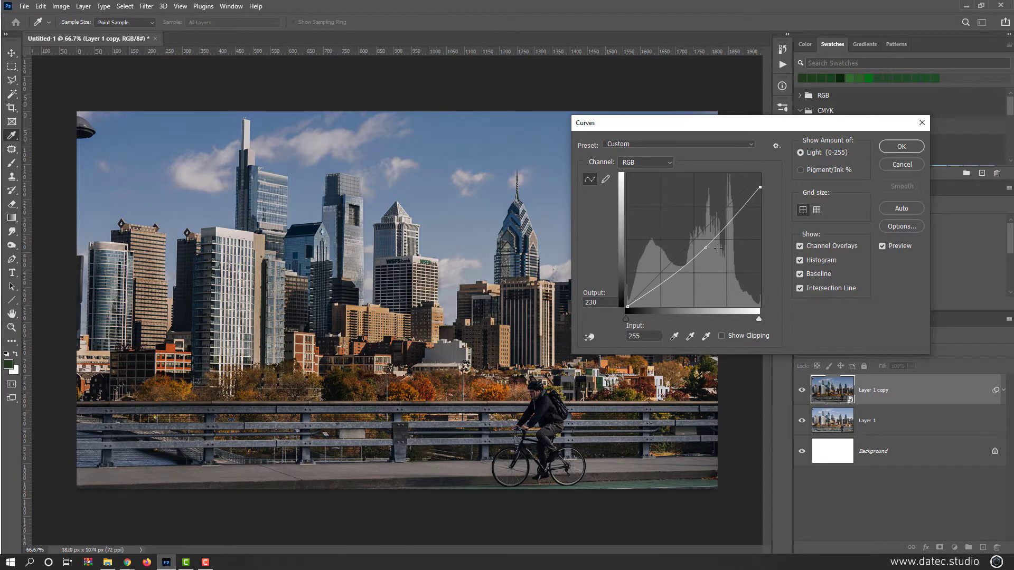
left_click_drag(705, 248, 708, 248)
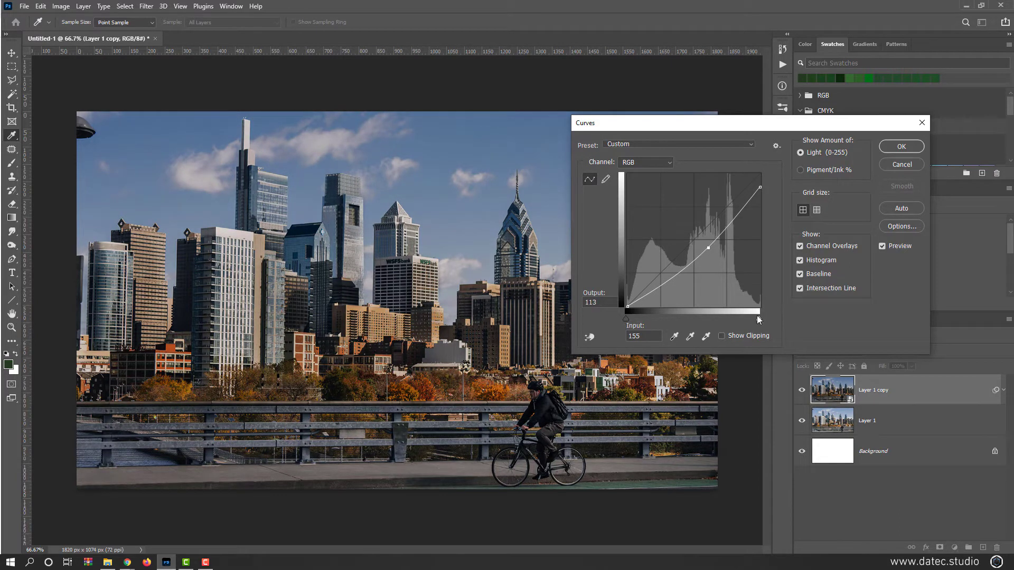
mouse_move(758, 319)
left_mouse_down()
mouse_move(749, 319)
mouse_move(763, 316)
left_mouse_up()
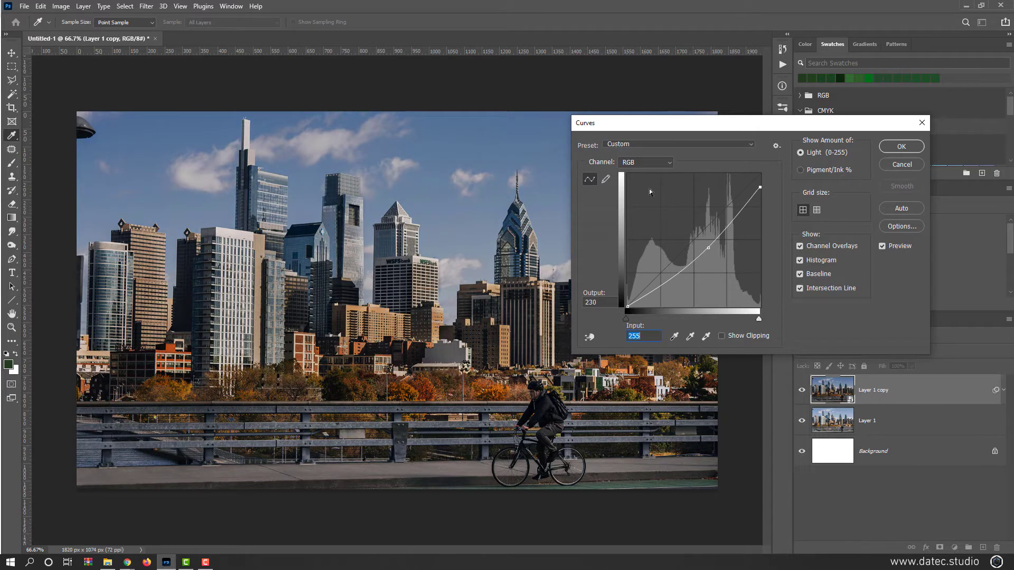
left_click(891, 247)
left_click(882, 247)
left_click(899, 148)
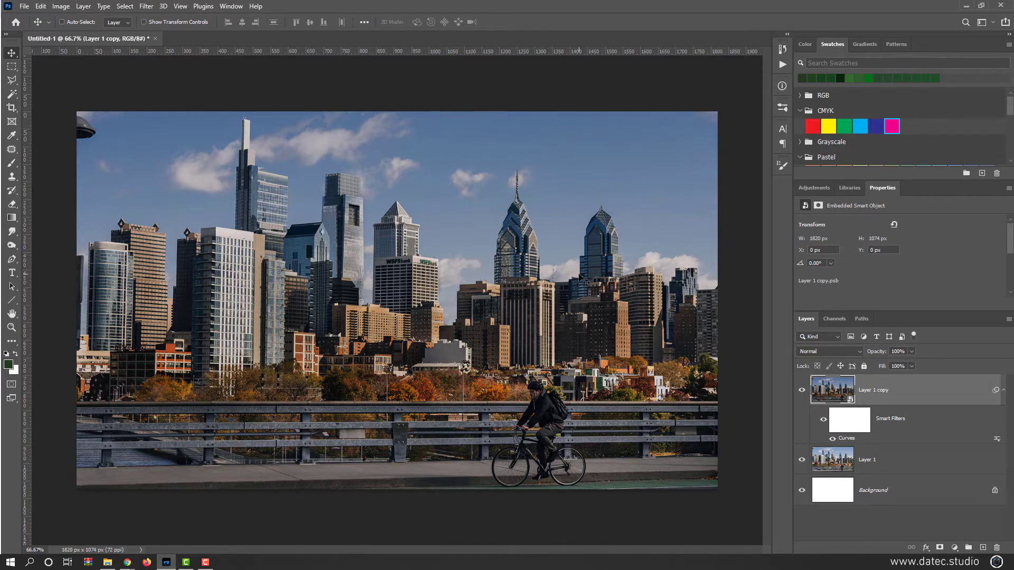
Swap in the grey cloudy sky preset, output to new layers, and collapse the Sky Replacement Group.
left_click(41, 6)
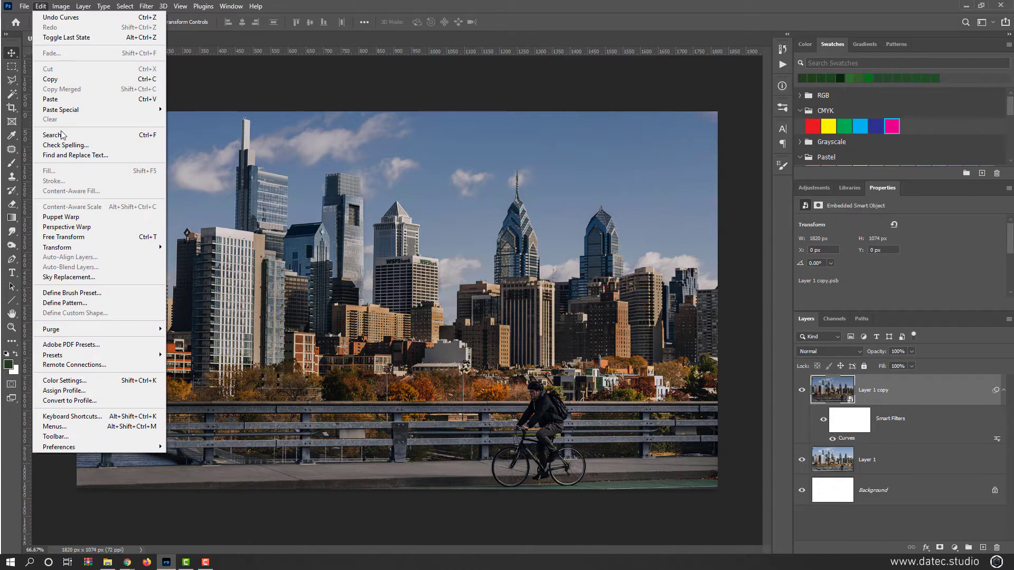
left_click(112, 283)
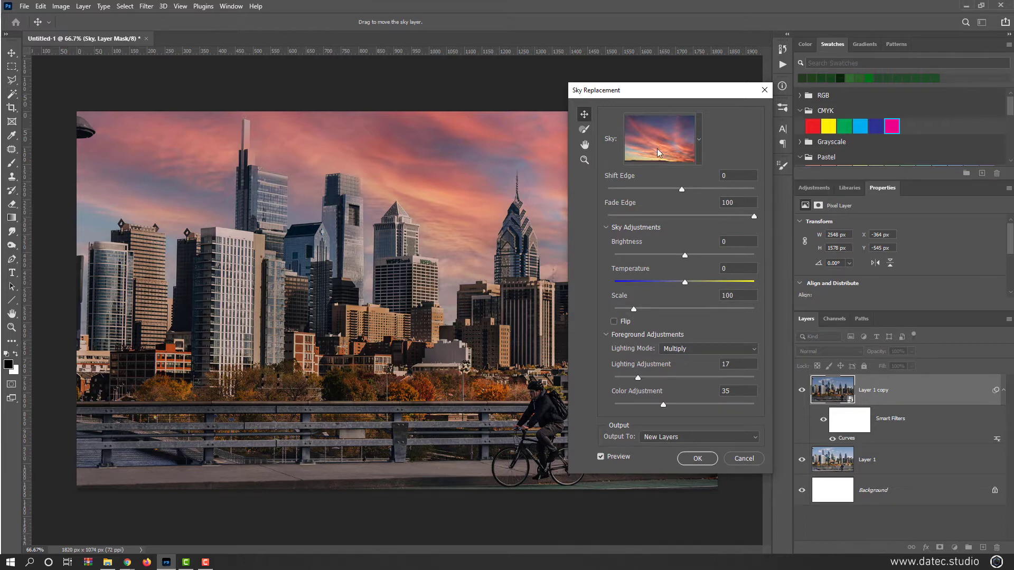
left_click(697, 144)
left_click_drag(714, 225, 714, 315)
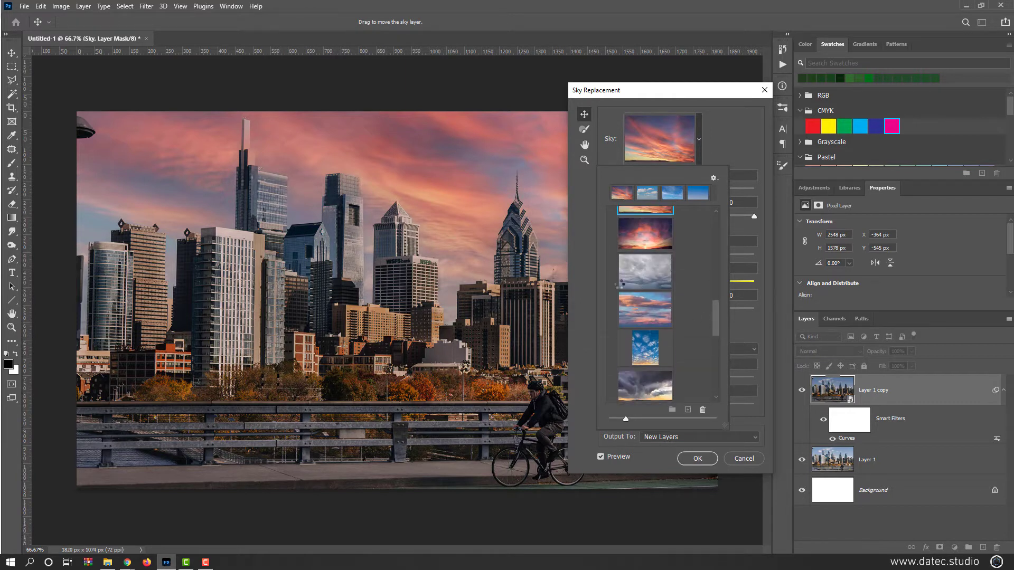
left_click(639, 278)
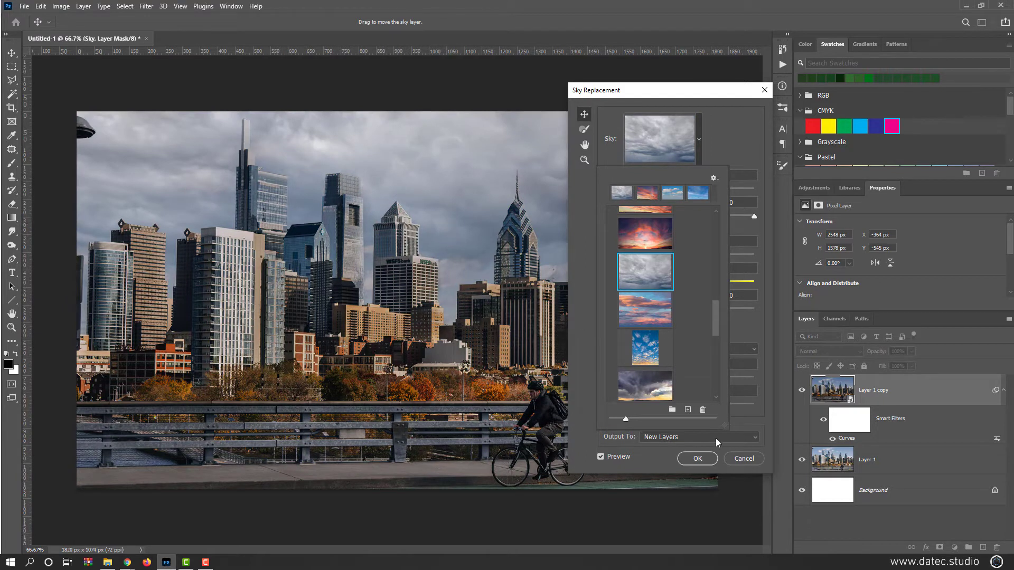
left_click(743, 153)
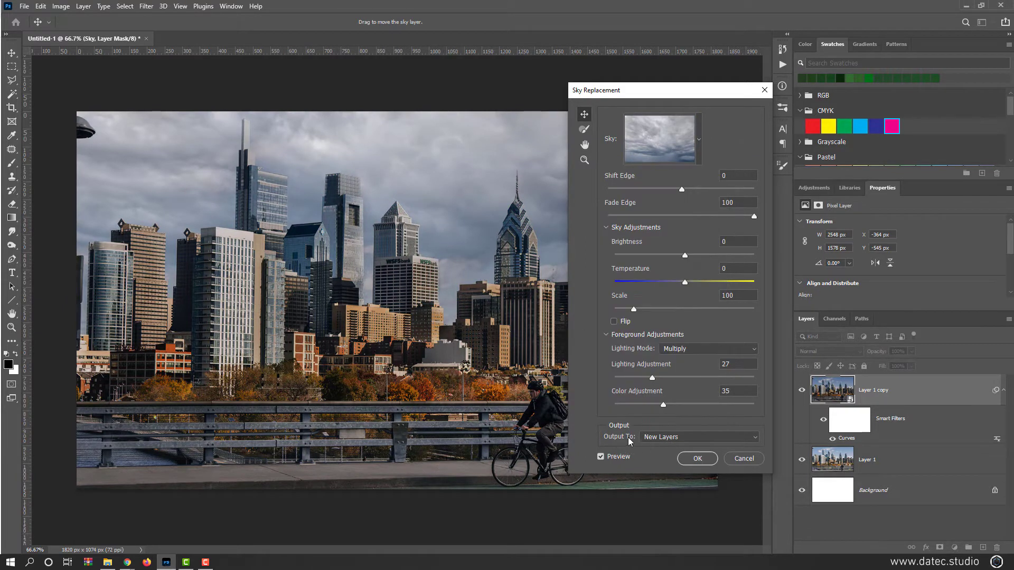
left_click(653, 439)
left_click(660, 449)
left_click(682, 460)
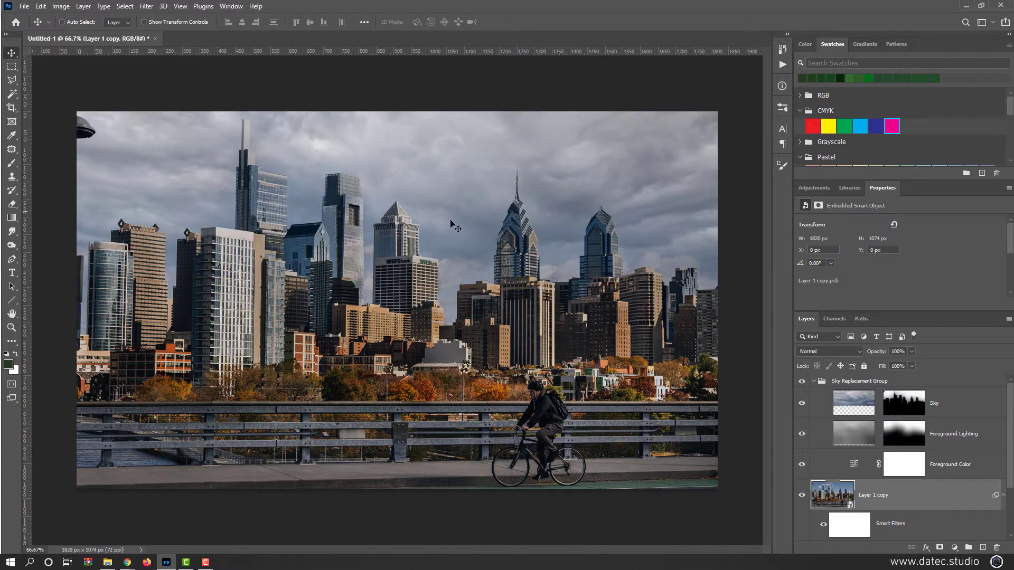
left_click(814, 382)
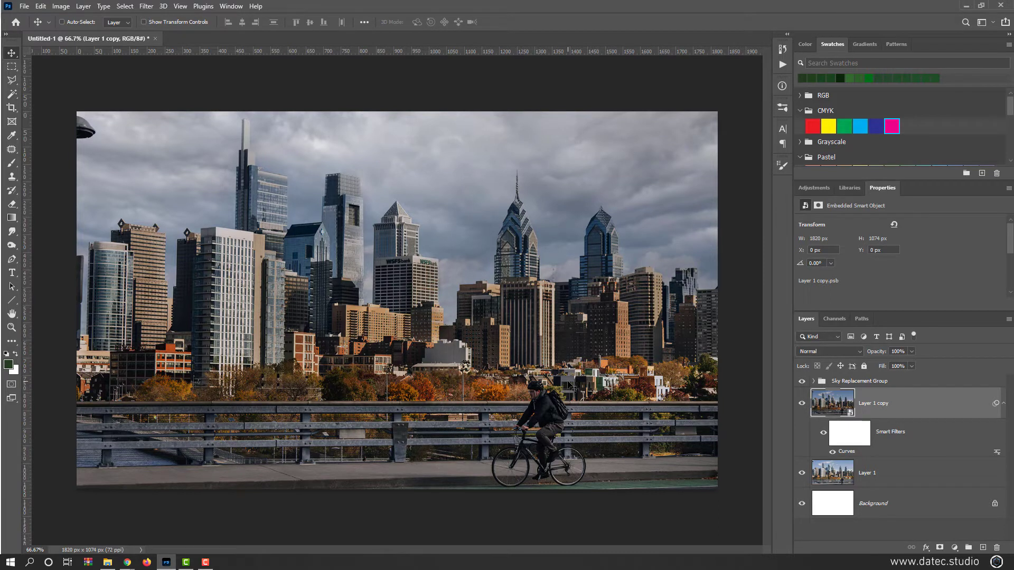
In Color Balance, shift the midtones toward cyan and blue, to +11 blue.
left_click(60, 6)
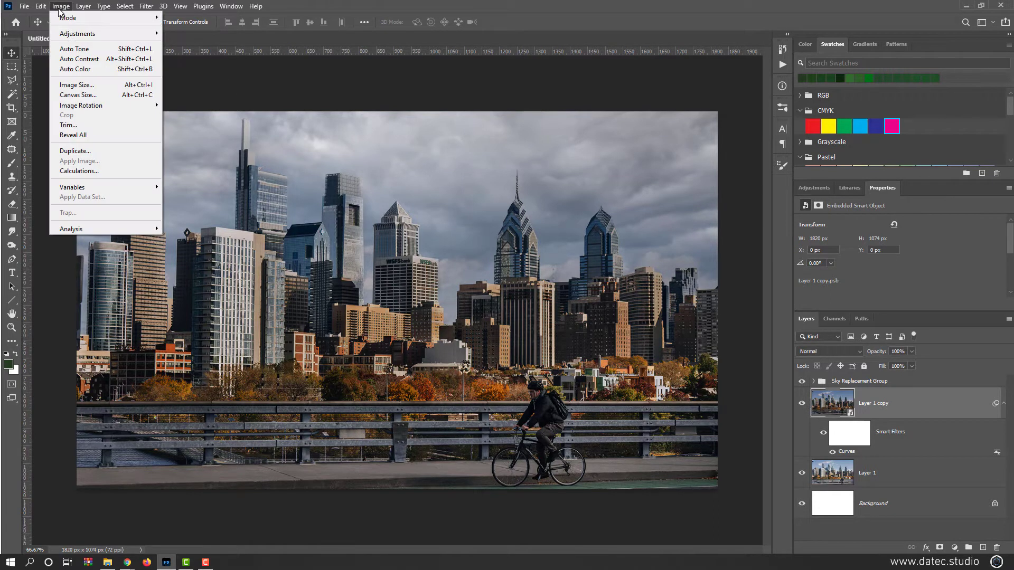
mouse_move(75, 35)
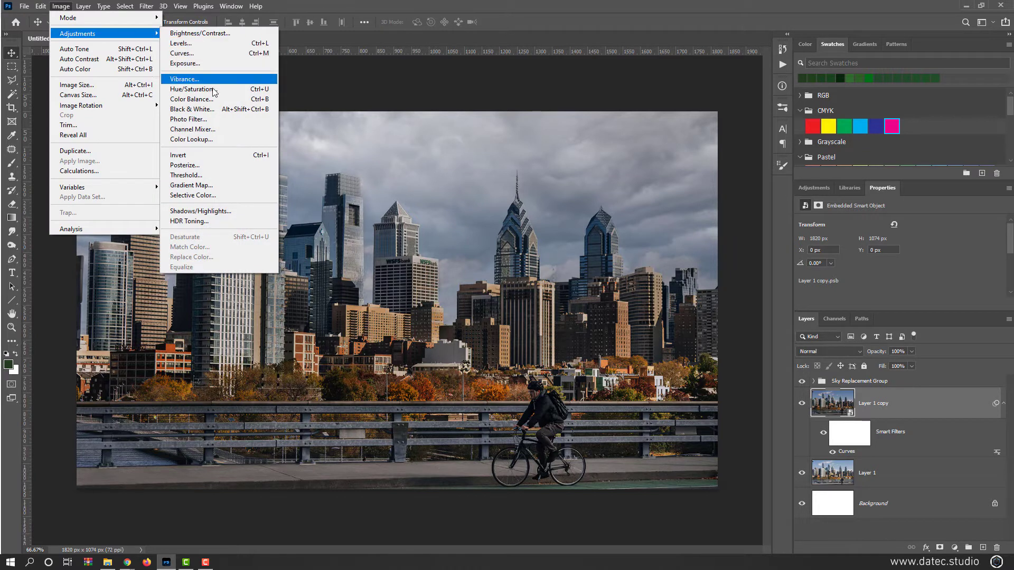
left_click(230, 103)
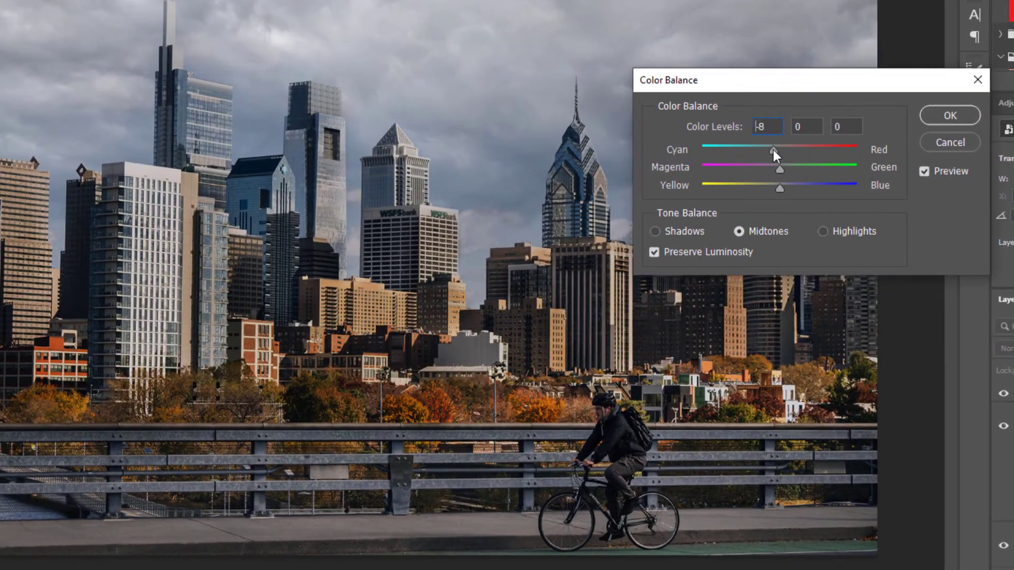
left_click_drag(773, 150, 772, 150)
left_click_drag(780, 187, 789, 188)
Shift the shadows toward cyan and blue, settling blue at +10.
left_click(682, 232)
left_click_drag(773, 150, 772, 150)
left_click_drag(784, 187, 789, 187)
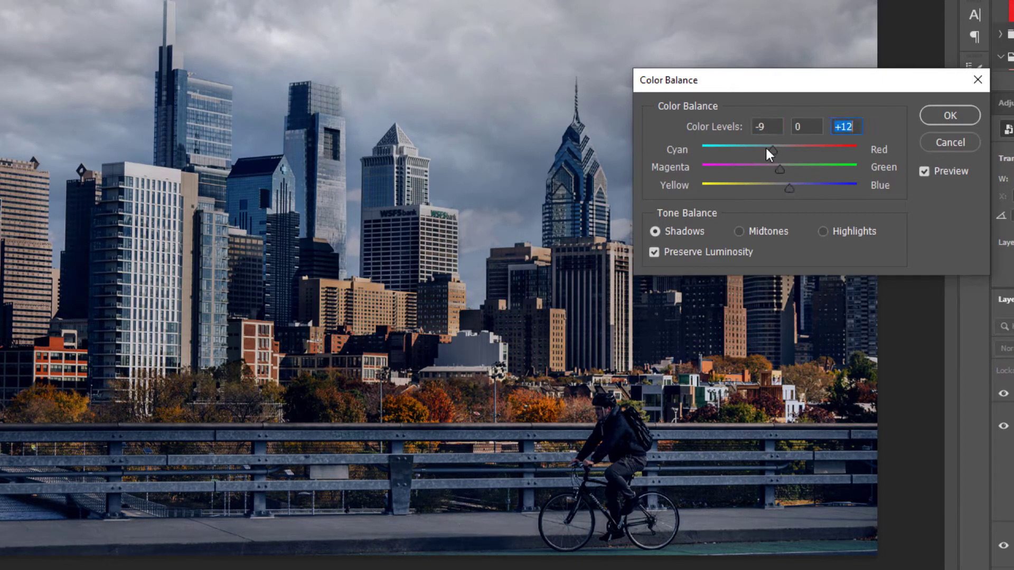
left_click(925, 171)
left_click(927, 172)
left_click_drag(789, 190, 788, 186)
Shift the highlights to -5 cyan with a slight blue, and apply Color Balance.
left_click(836, 232)
left_click_drag(776, 150, 772, 150)
left_click_drag(781, 186, 783, 186)
left_click(782, 185)
left_click(950, 116)
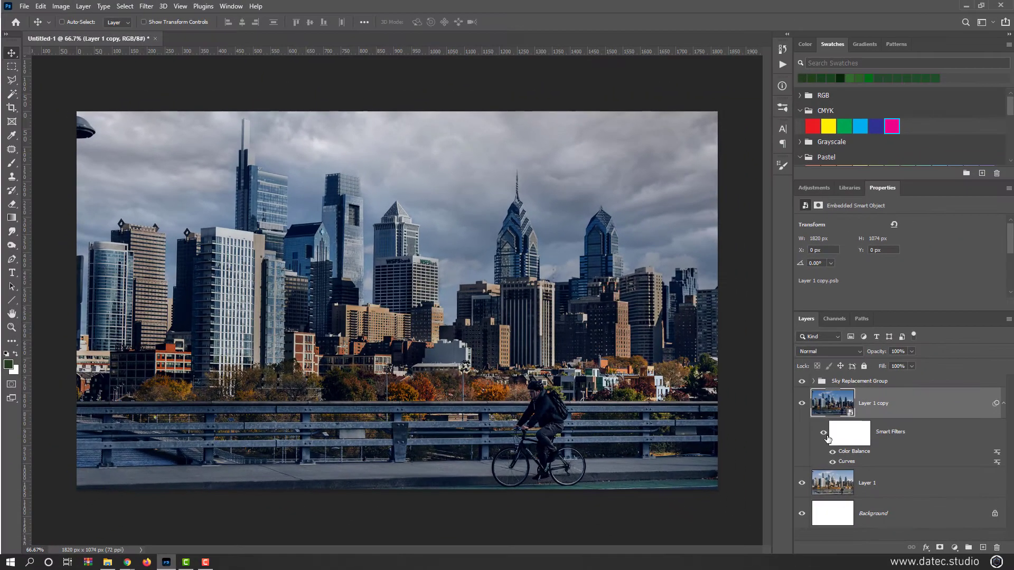
Toggle the Color Balance smart filter to compare, then review and close its settings.
left_click(927, 473)
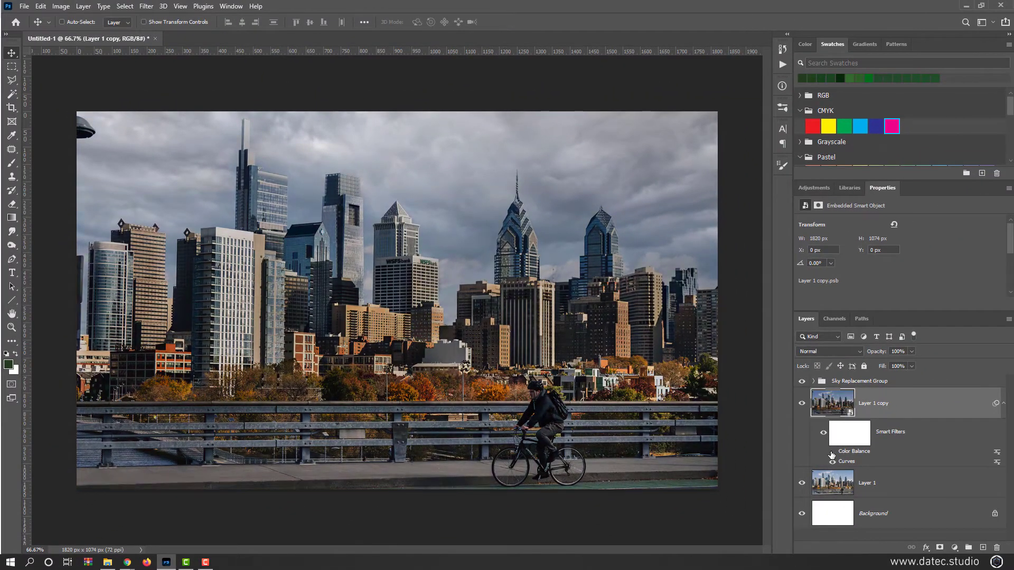
left_click(832, 452)
left_click(832, 453)
left_click(833, 452)
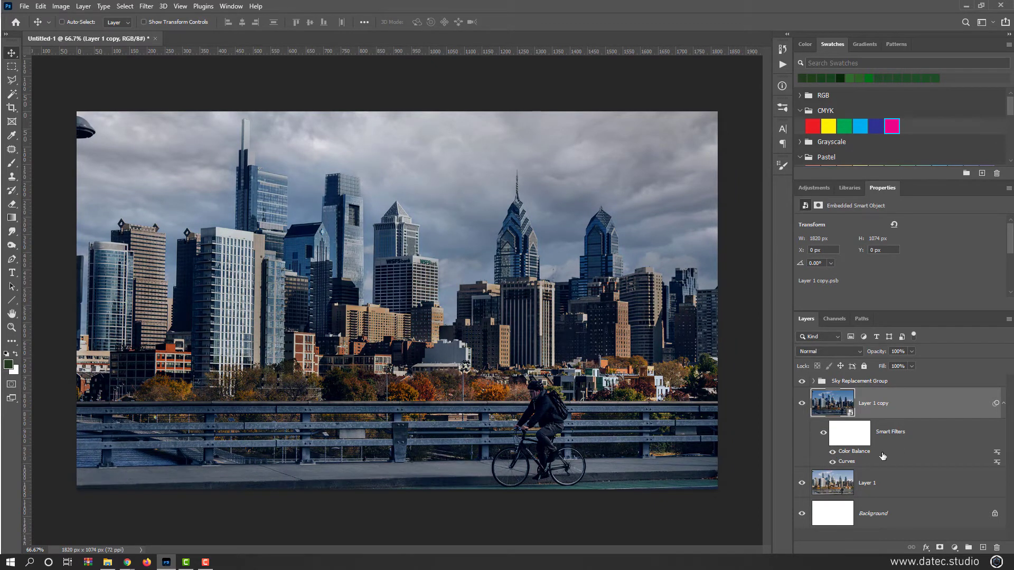
double_click(856, 453)
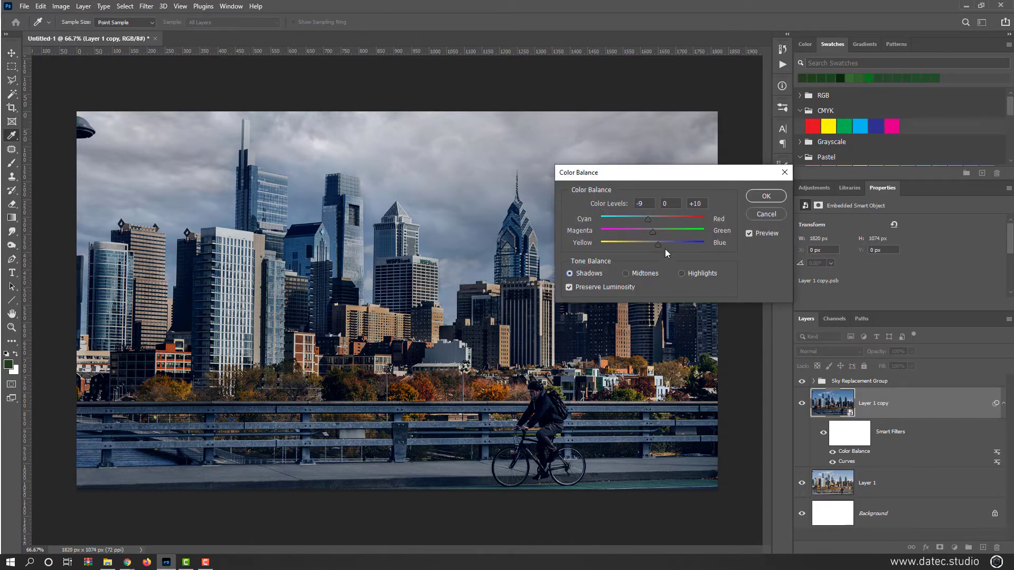
left_click(765, 214)
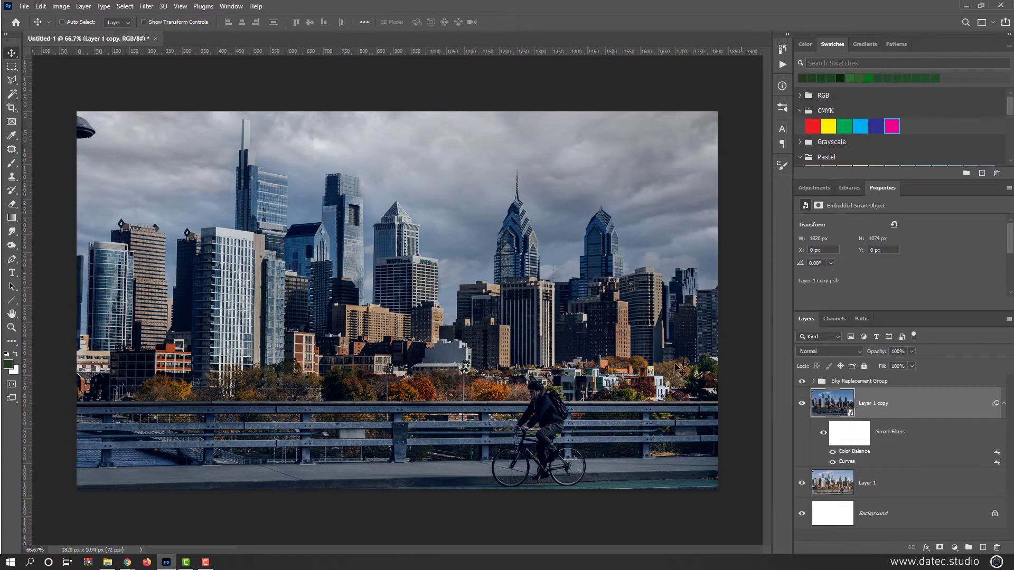
Create a 3000 x 3000 px document and fill its Background with black.
left_click(24, 6)
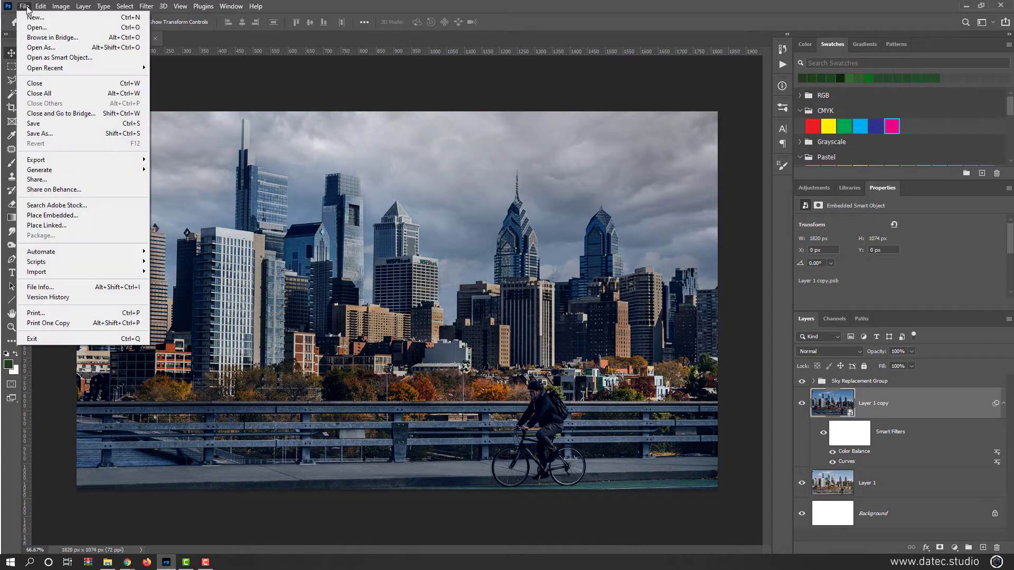
left_click(30, 18)
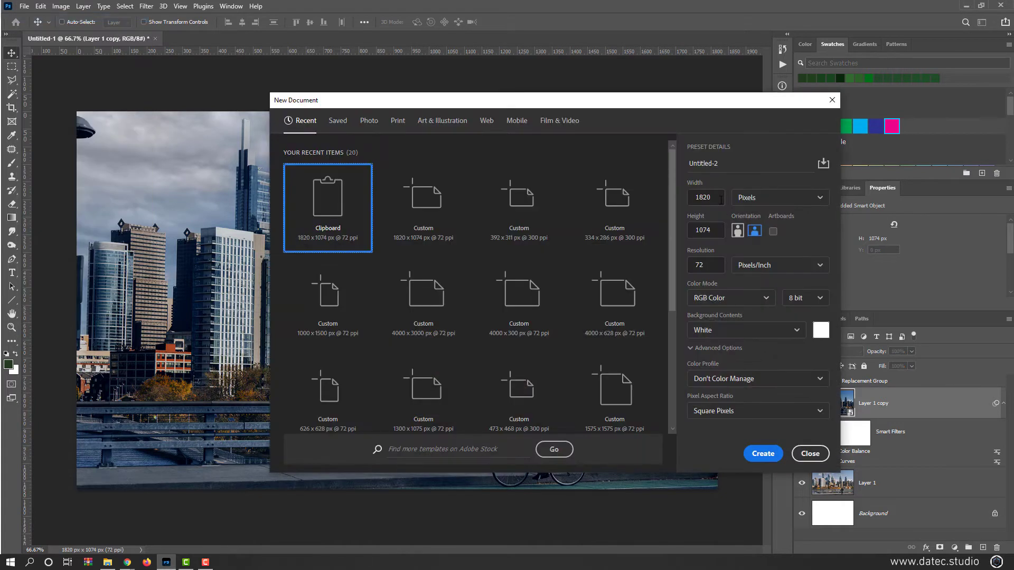
left_click(710, 197)
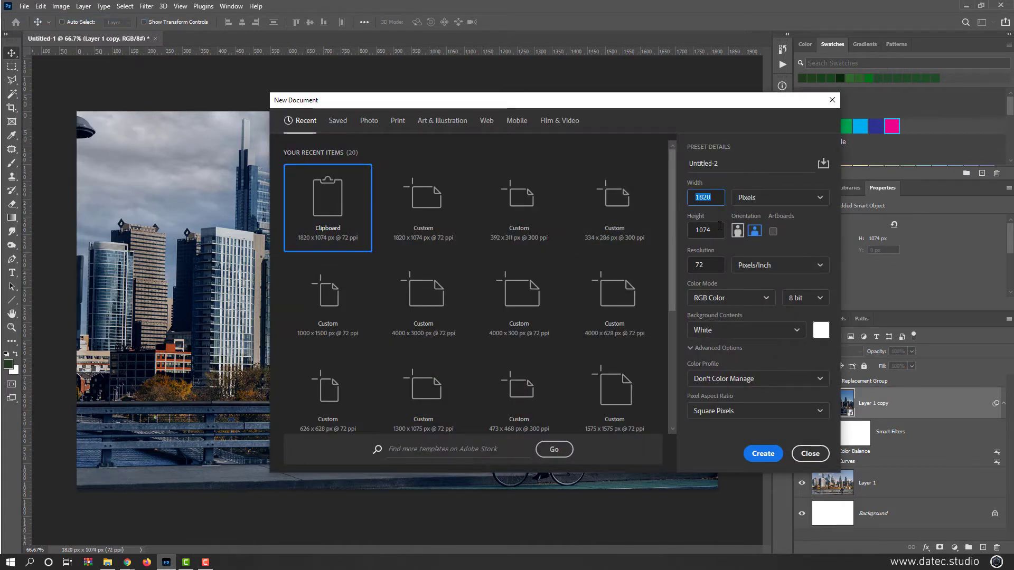
type("3000")
left_click(715, 228)
type("300")
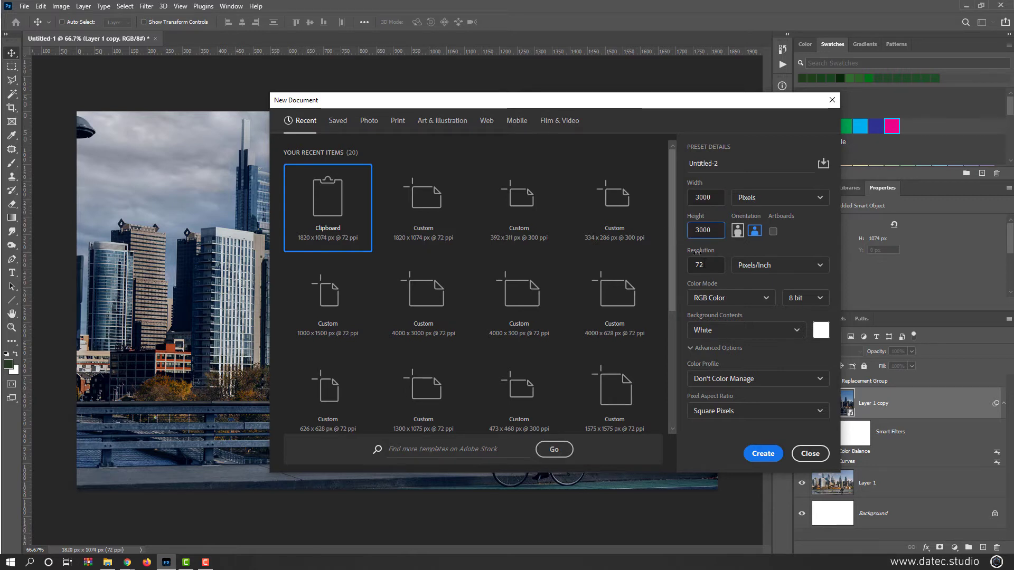
type("0")
left_click(764, 454)
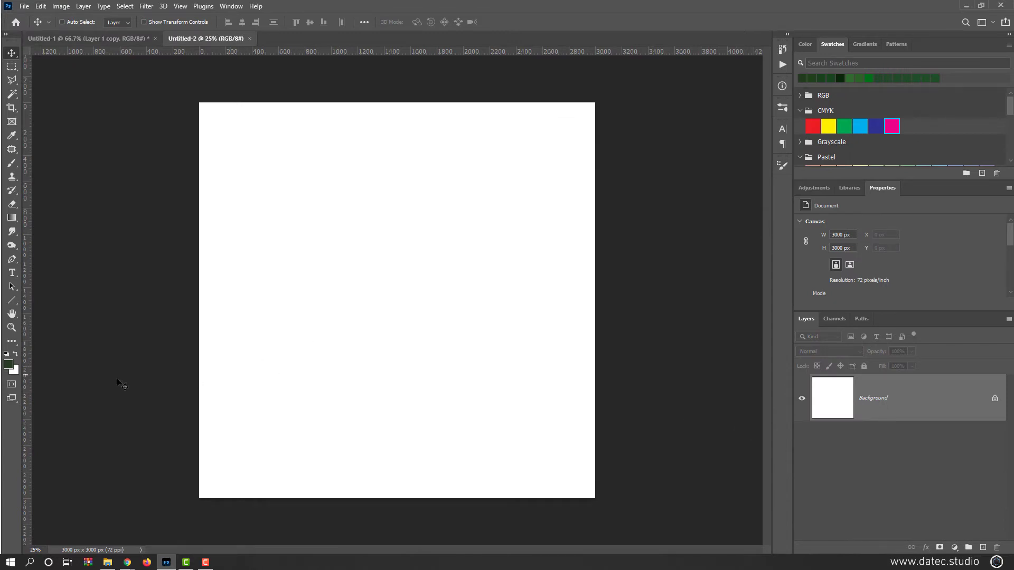
left_click(7, 356)
key("alt+Delete")
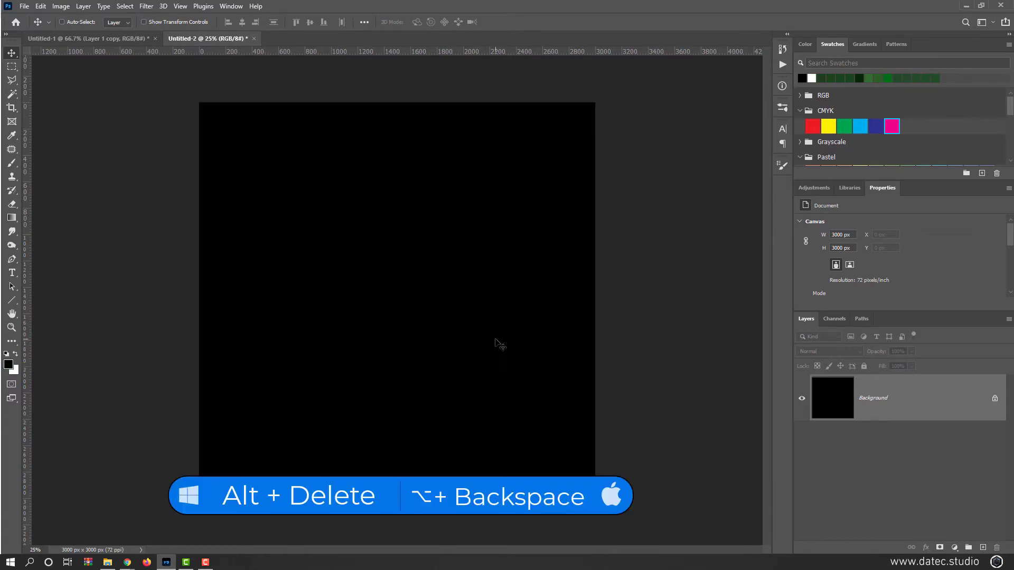
Add a new layer above the Background and fill it with black.
left_click(983, 548)
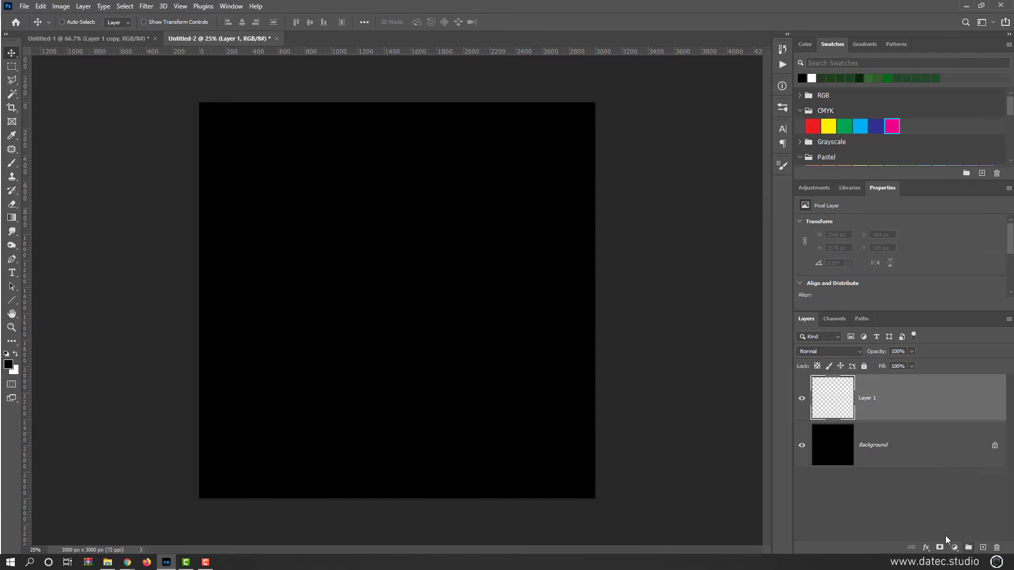
left_click(146, 7)
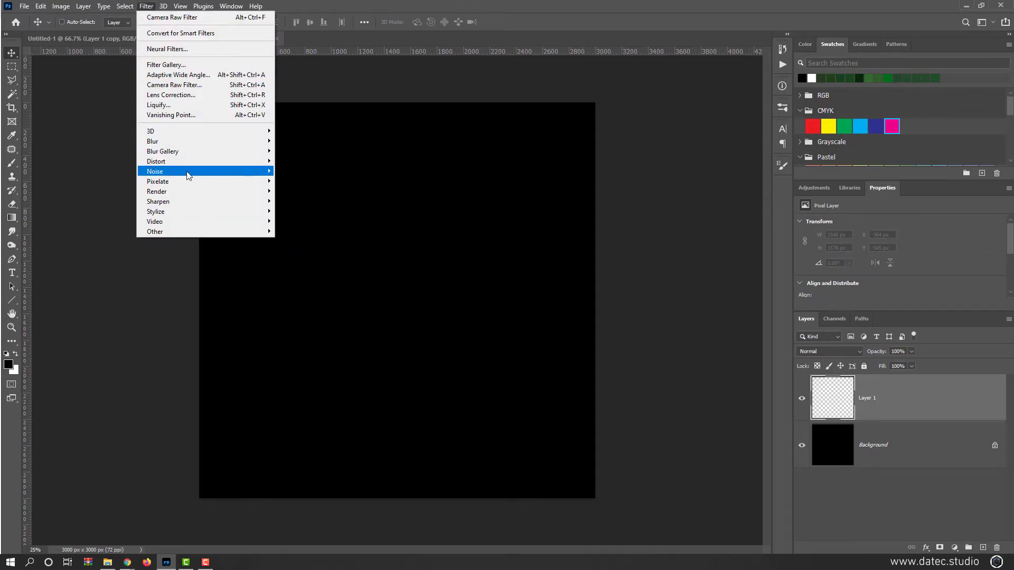
mouse_move(190, 172)
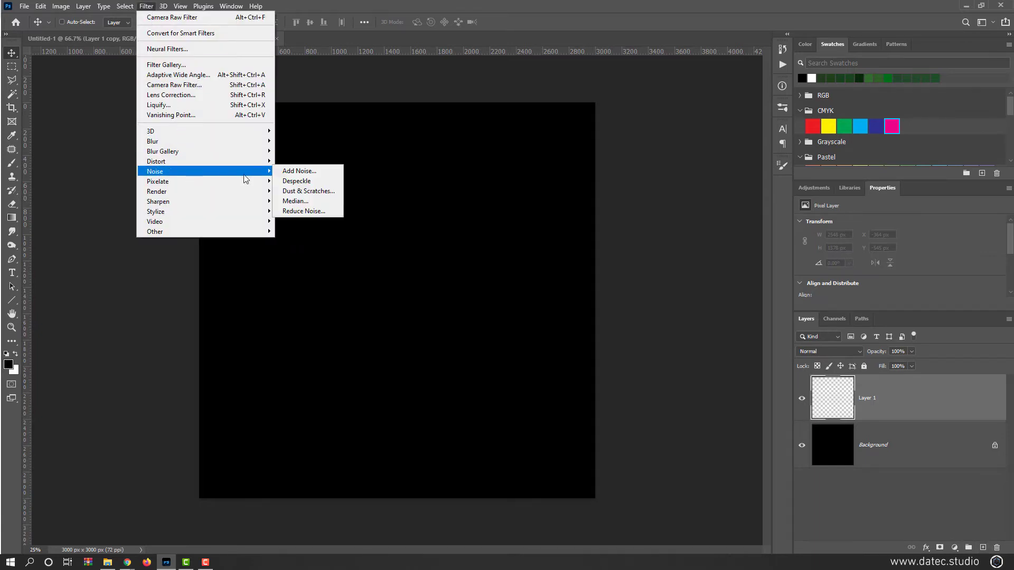
left_click(318, 173)
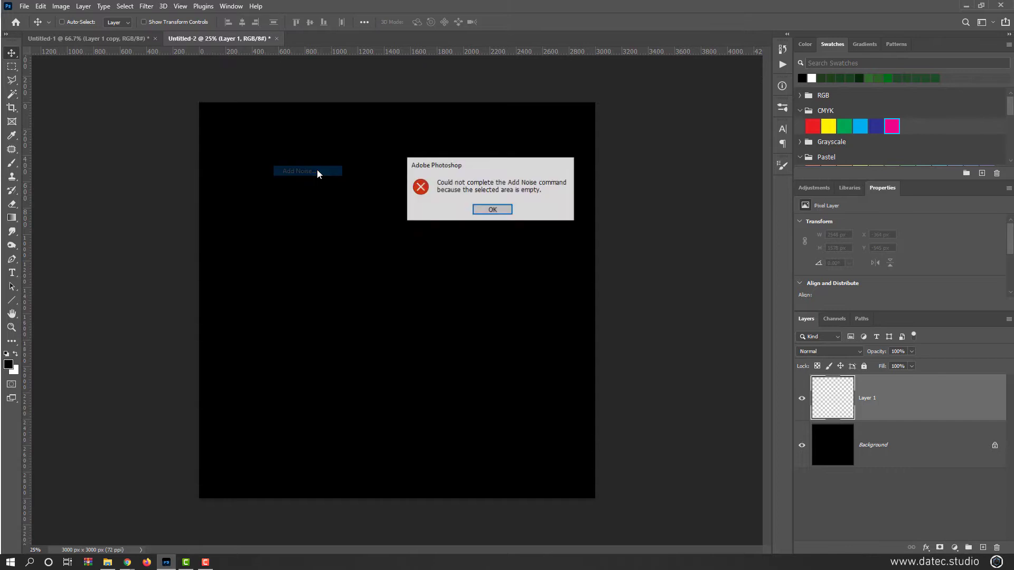
left_click(499, 210)
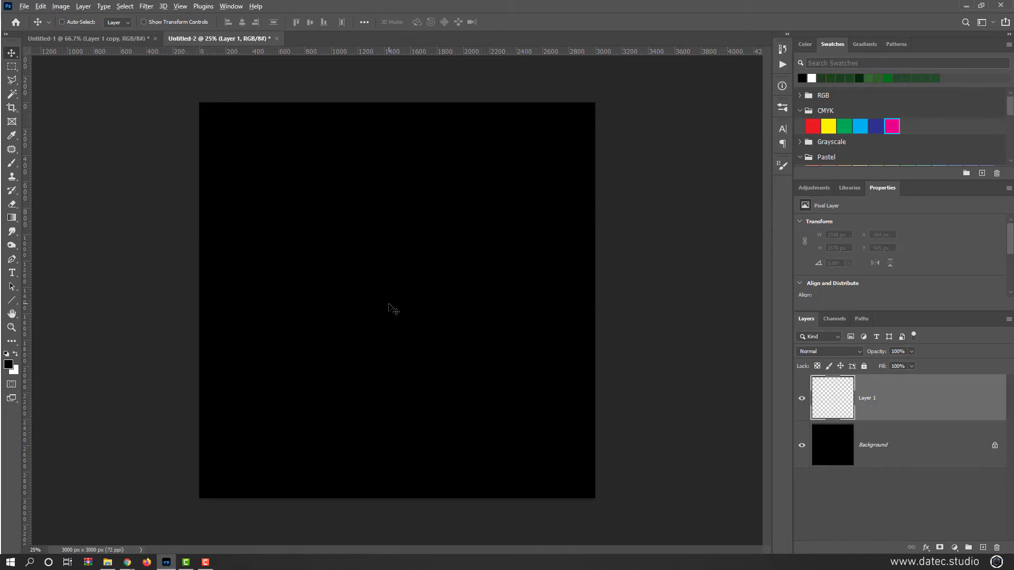
key("alt+BackSpace")
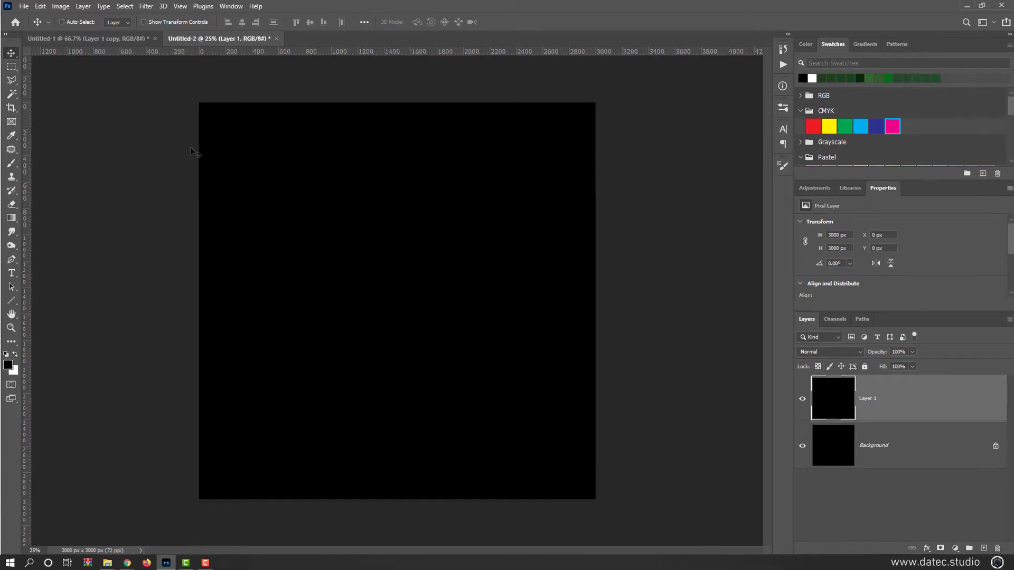
Apply Add Noise with Monochromatic, Uniform distribution and an increased amount.
left_click(151, 5)
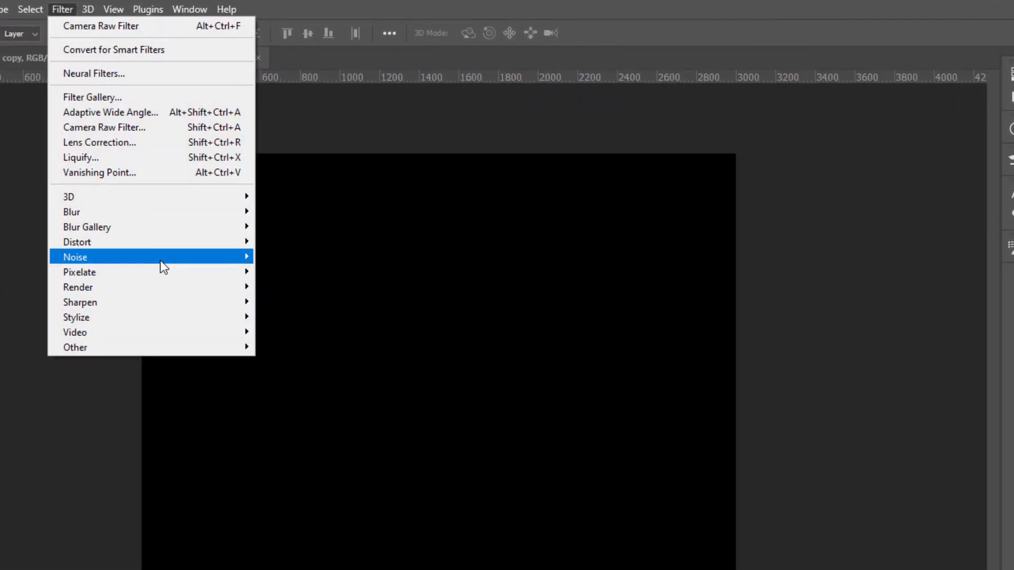
mouse_move(160, 259)
left_click(297, 254)
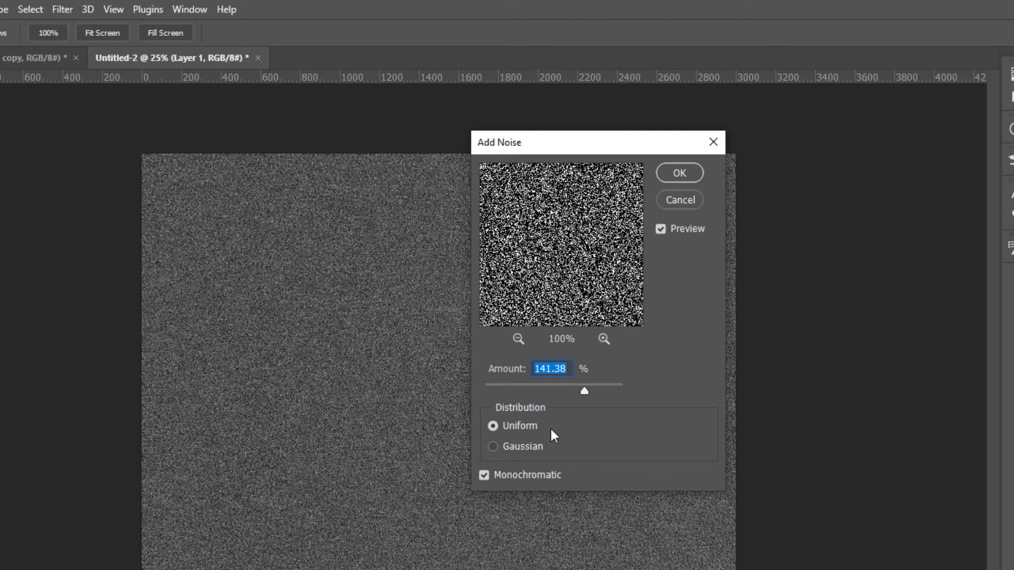
left_click(502, 476)
left_click(503, 476)
left_click(499, 445)
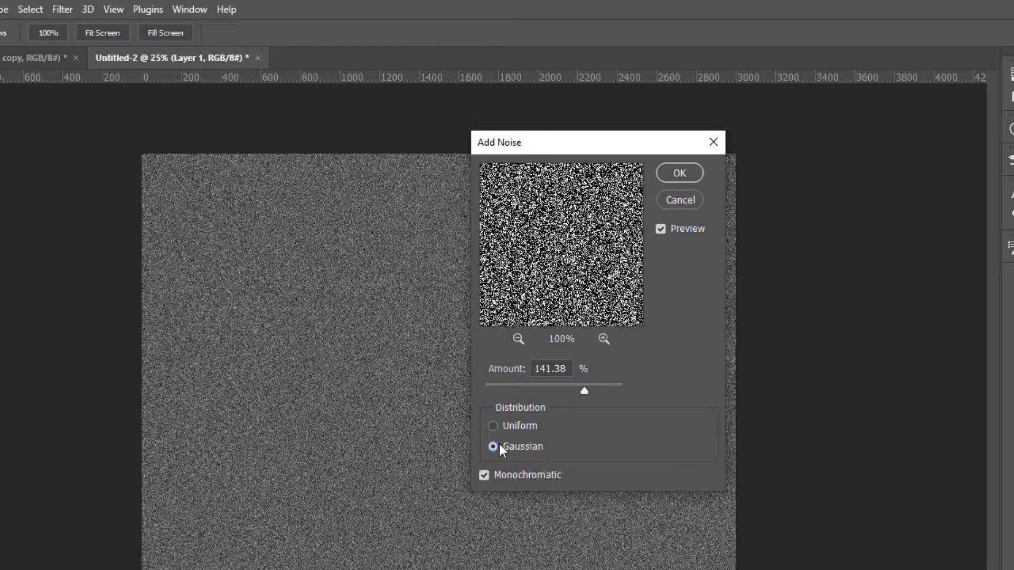
left_click(516, 428)
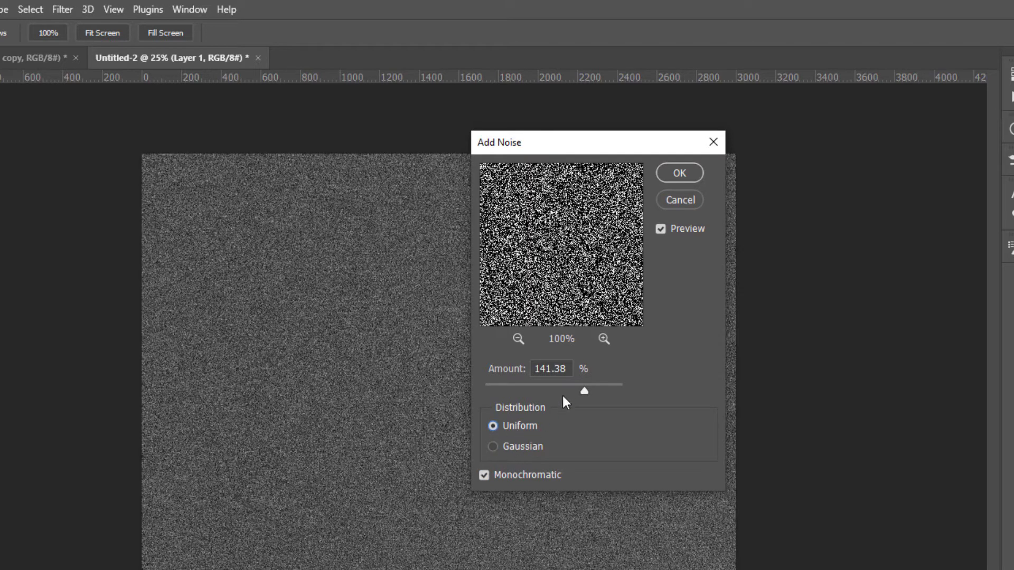
left_click_drag(561, 387, 570, 390)
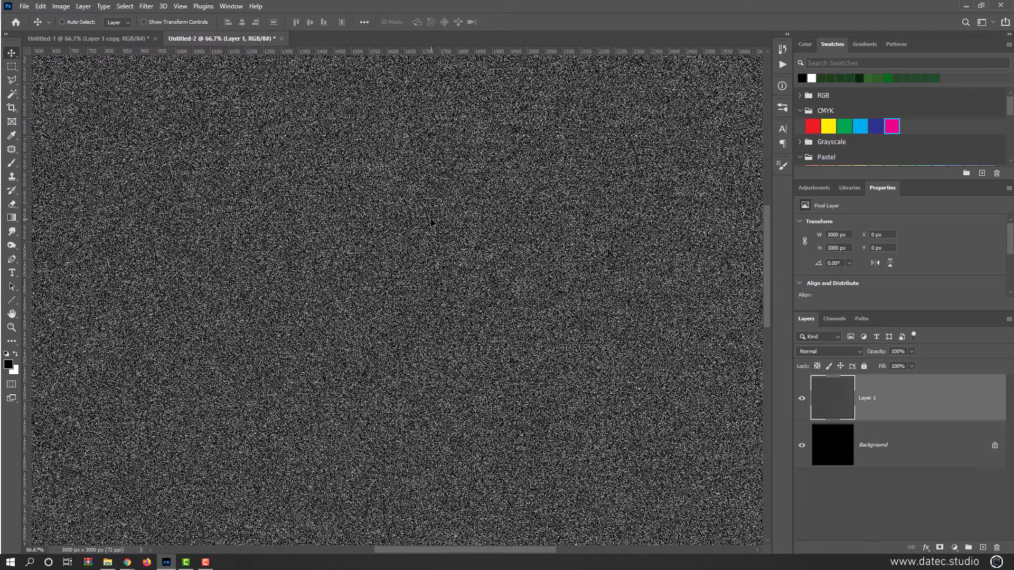
scroll(417, 224, "down", 2)
scroll(401, 212, "up", 1)
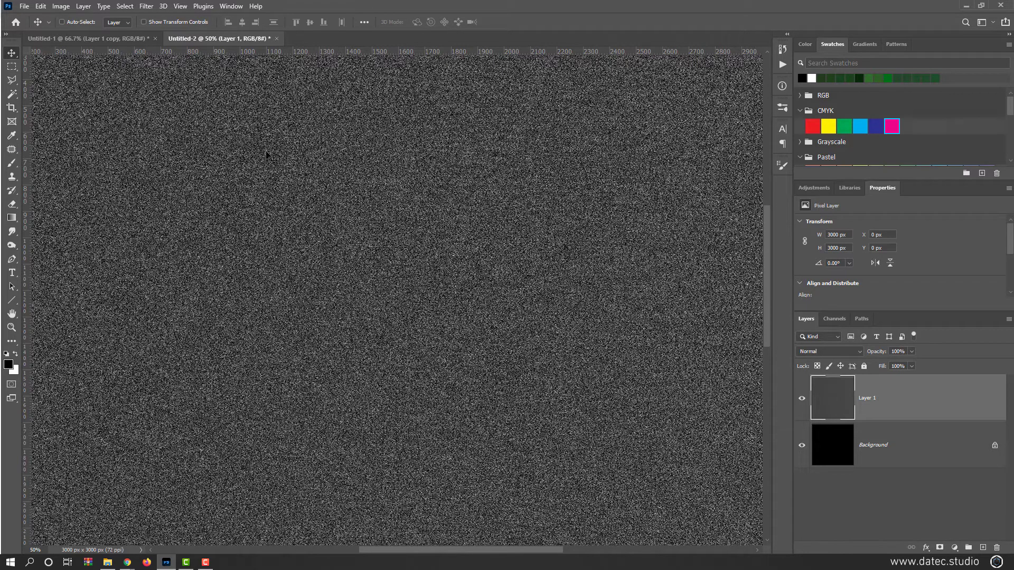
Blur the noise layer with a Gaussian Blur radius of about 2 pixels.
left_click(146, 7)
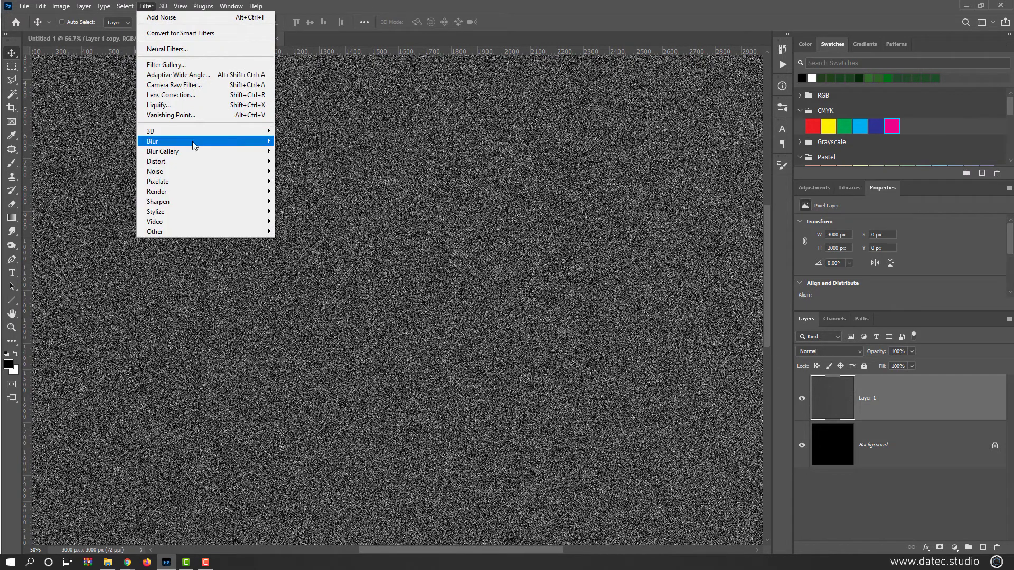
mouse_move(193, 141)
left_click(303, 181)
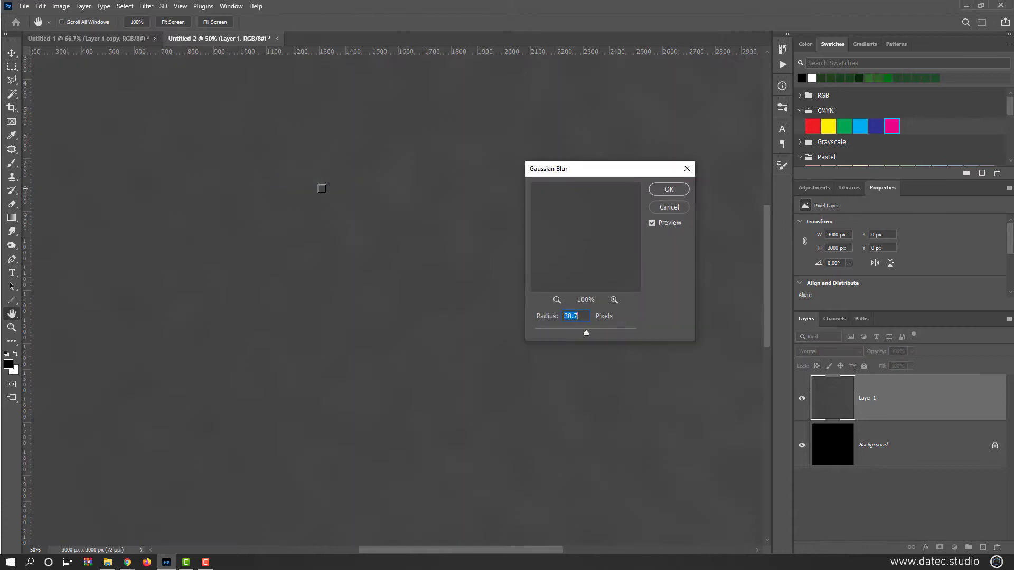
left_click_drag(558, 335, 546, 331)
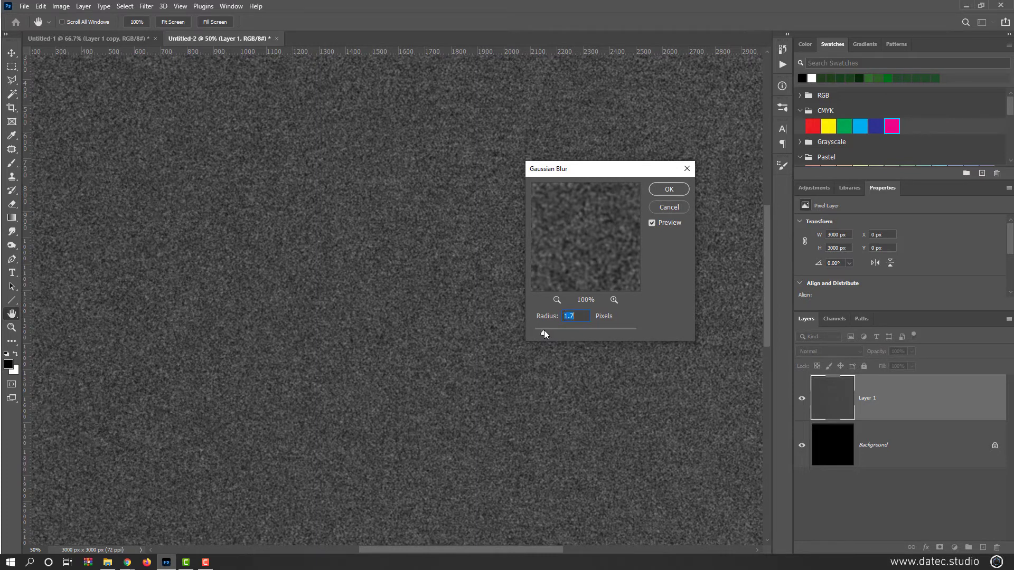
left_click(668, 189)
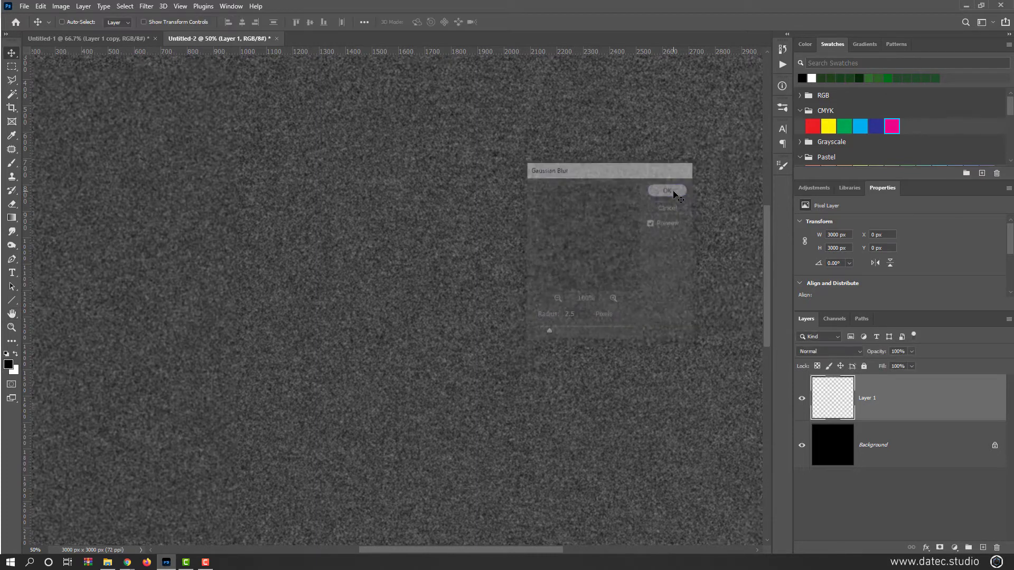
Apply Threshold to the blurred noise, settling the level around 97.
left_click(63, 8)
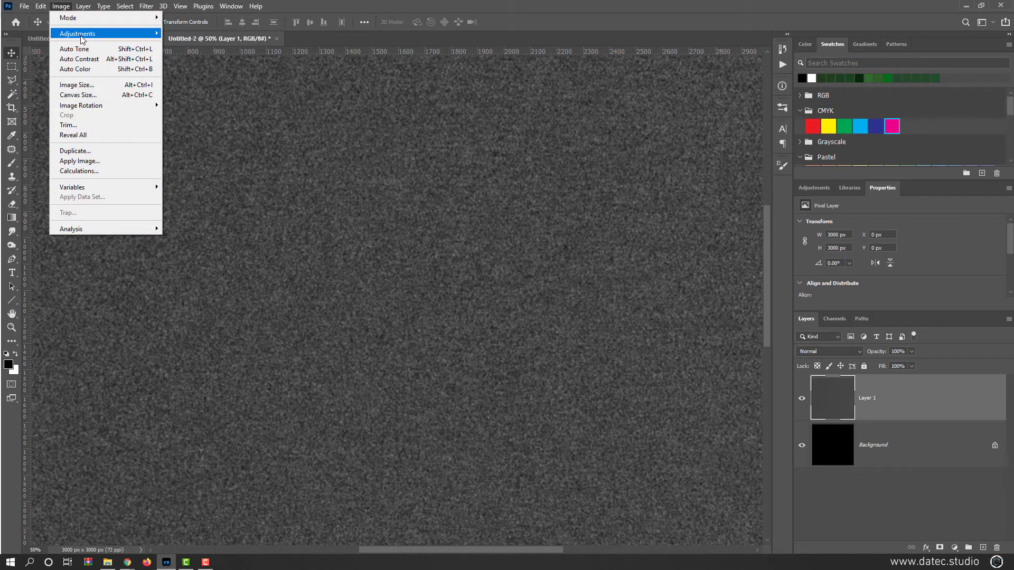
mouse_move(80, 35)
left_click(223, 178)
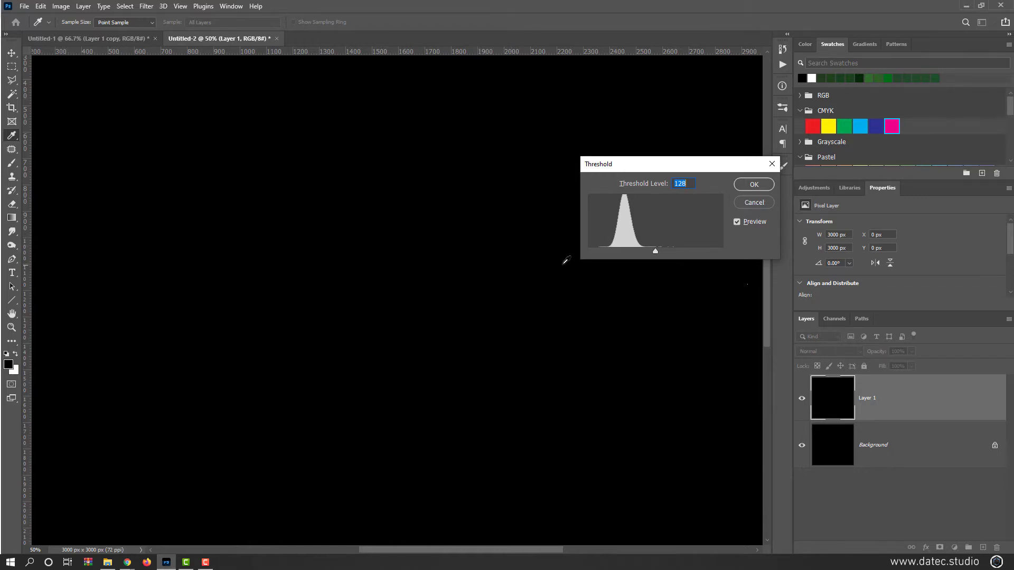
left_click_drag(658, 253, 636, 254)
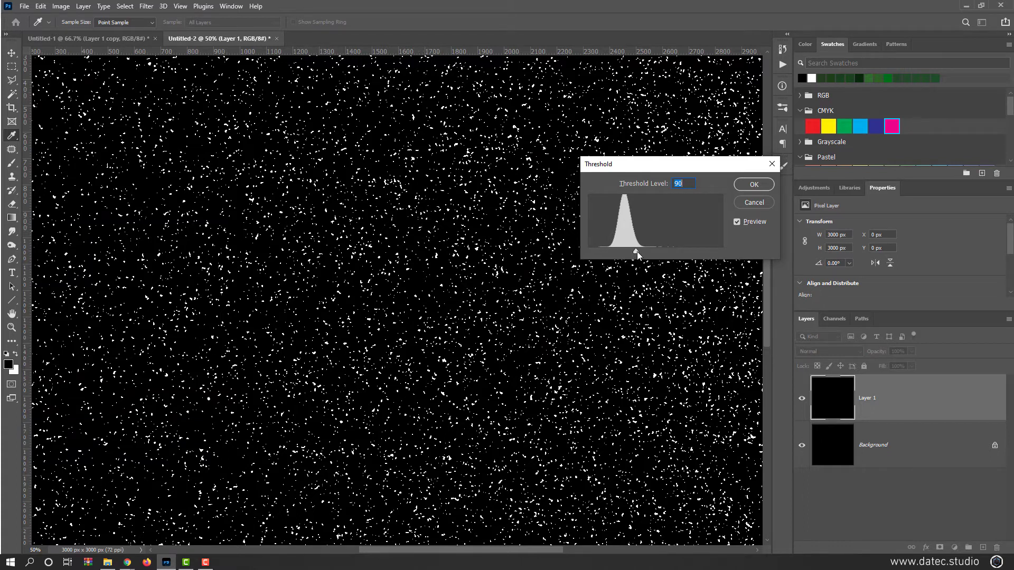
left_click_drag(636, 252, 641, 254)
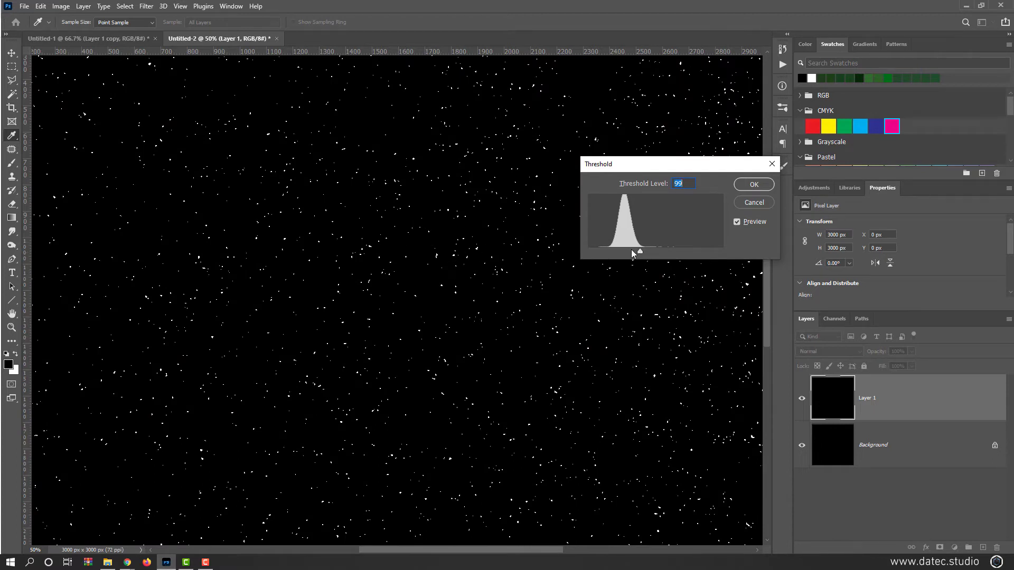
left_click_drag(640, 254, 638, 254)
left_click_drag(639, 254, 638, 254)
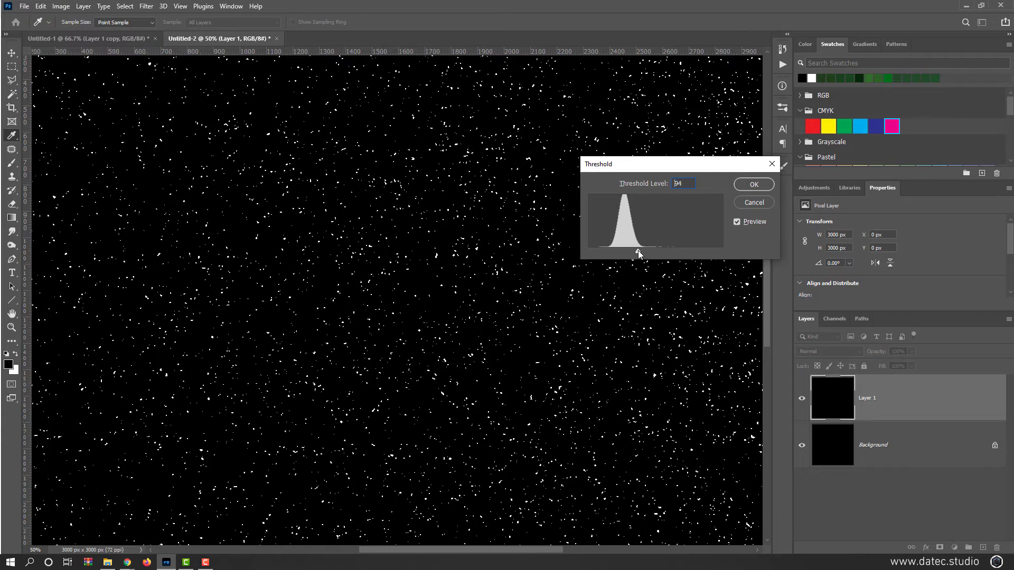
left_click(753, 189)
key("v")
key("ctrl+minus")
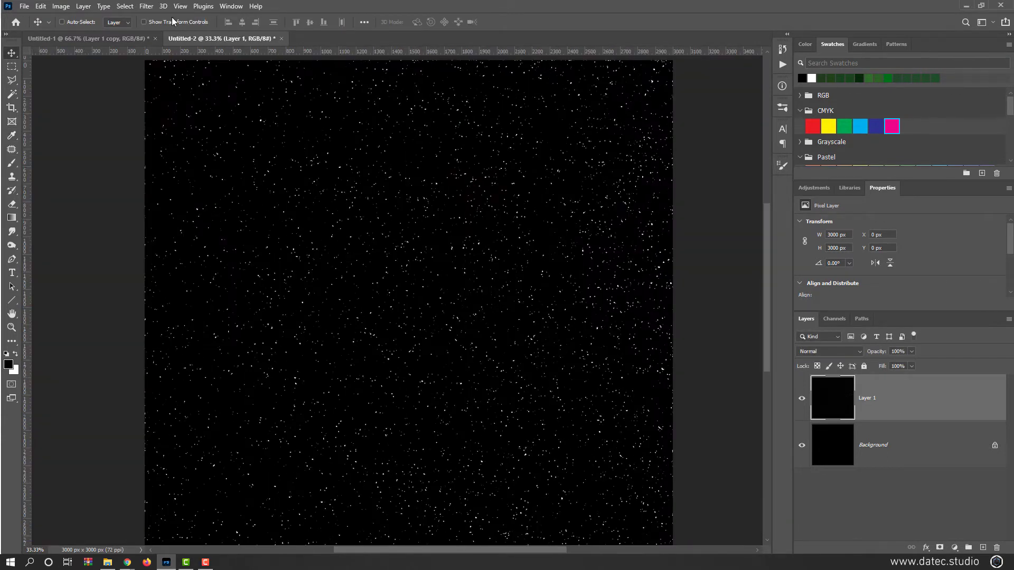
left_click(155, 9)
mouse_move(216, 142)
left_click(315, 201)
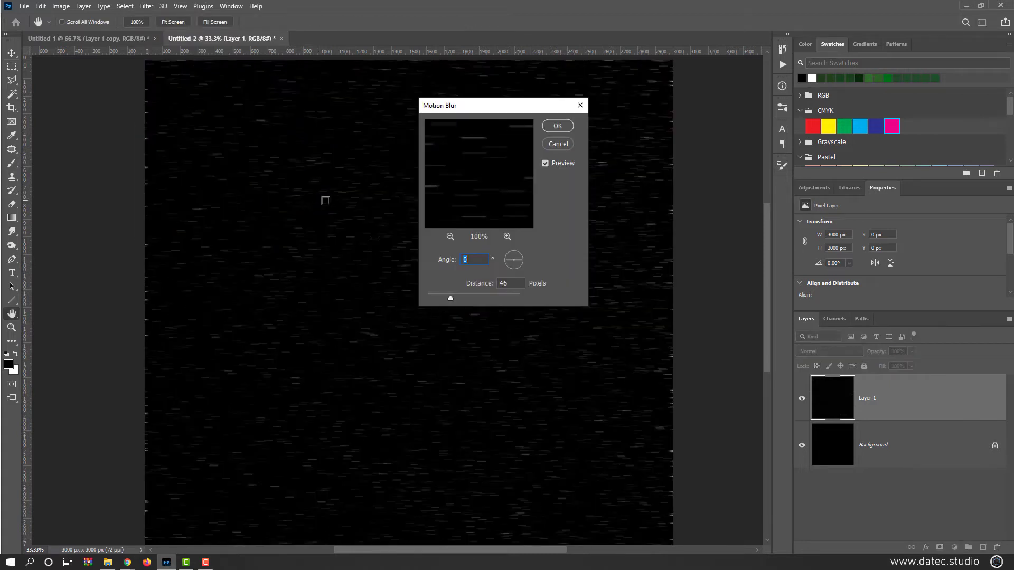
left_click_drag(450, 299, 454, 299)
left_click(516, 255)
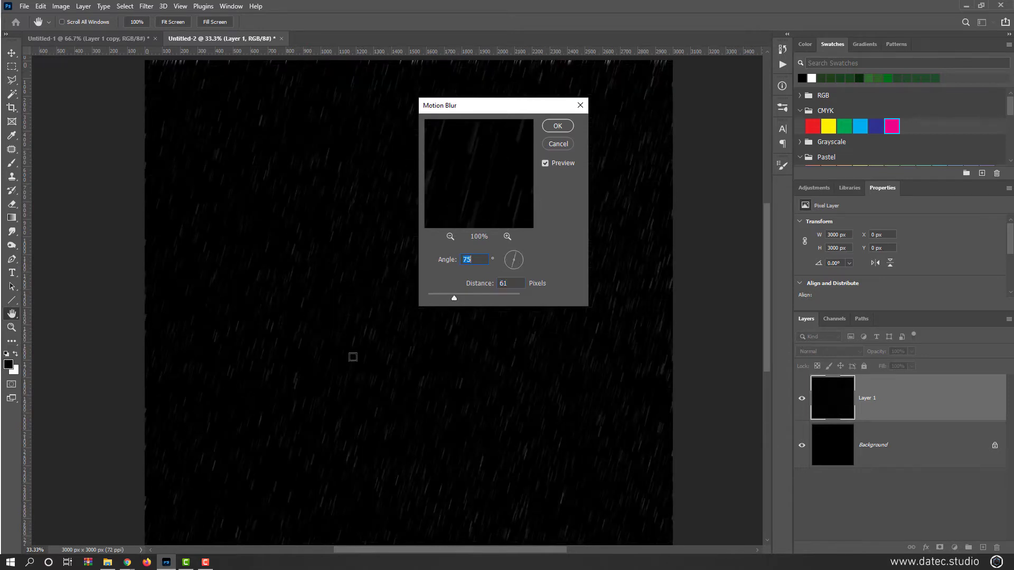
left_click(558, 144)
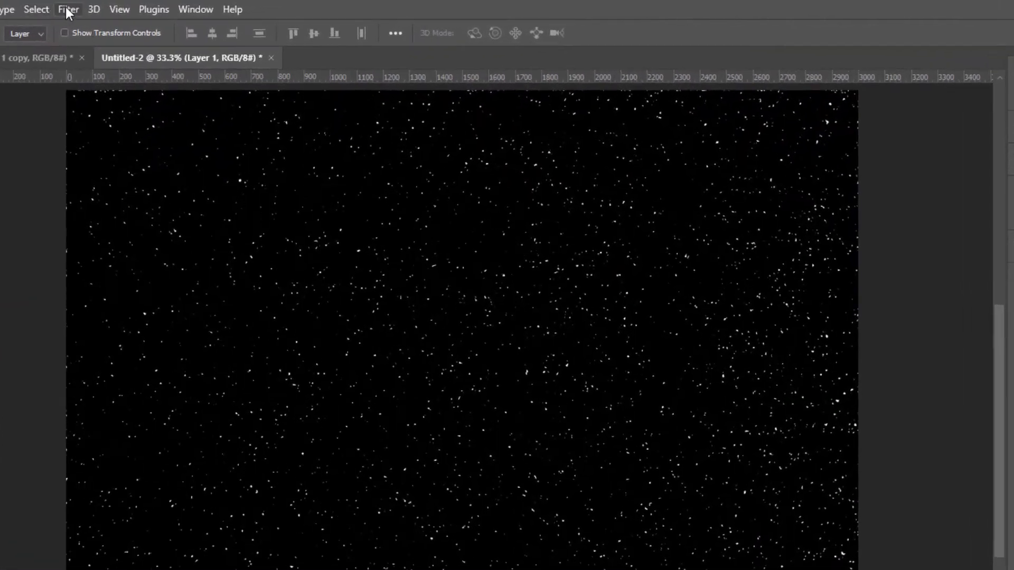
Apply the Wind filter with the plain Wind method, then reapply it with Alt+Ctrl+F.
left_click(146, 6)
mouse_move(150, 318)
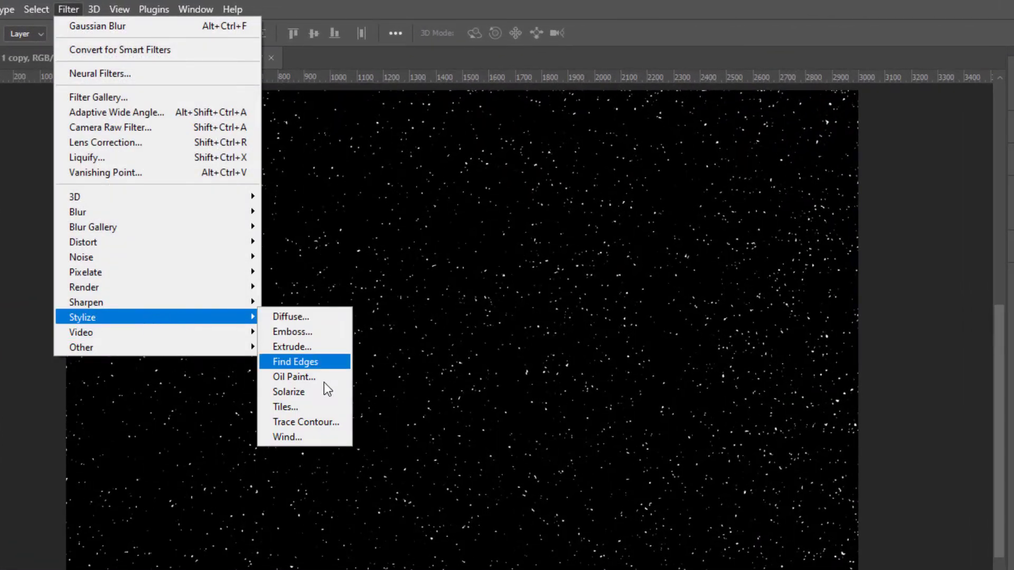
left_click(302, 438)
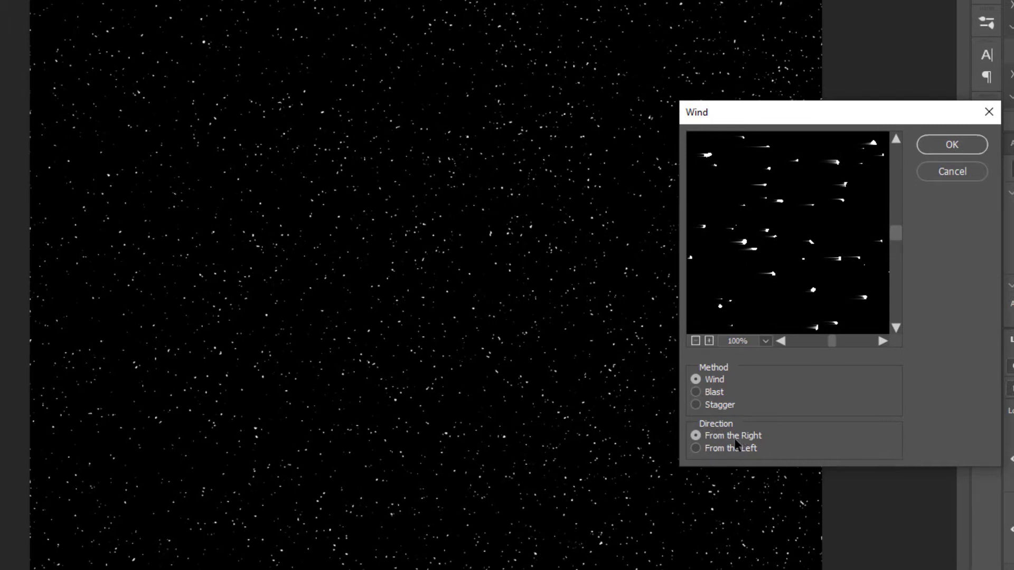
left_click(712, 391)
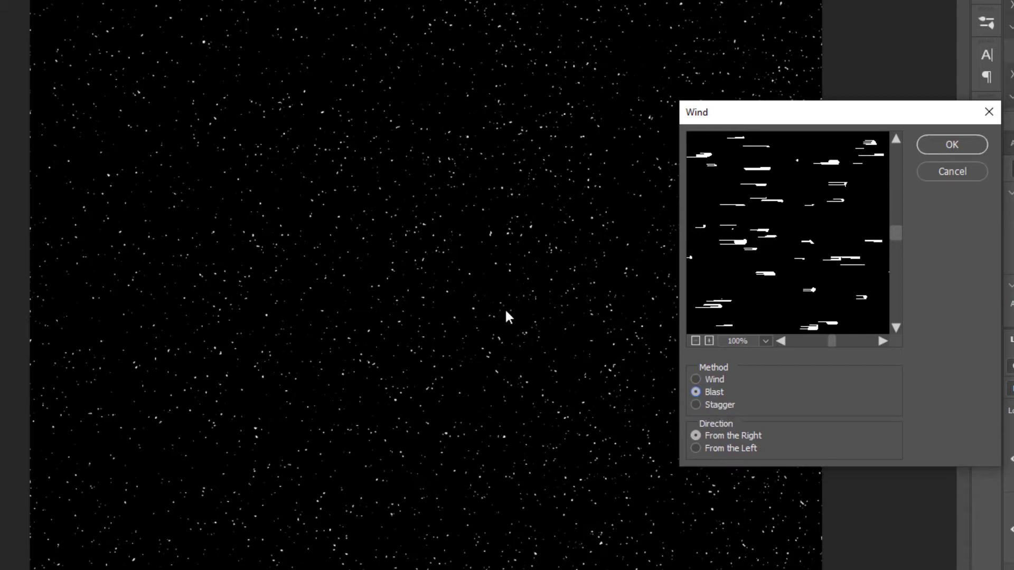
left_click(714, 408)
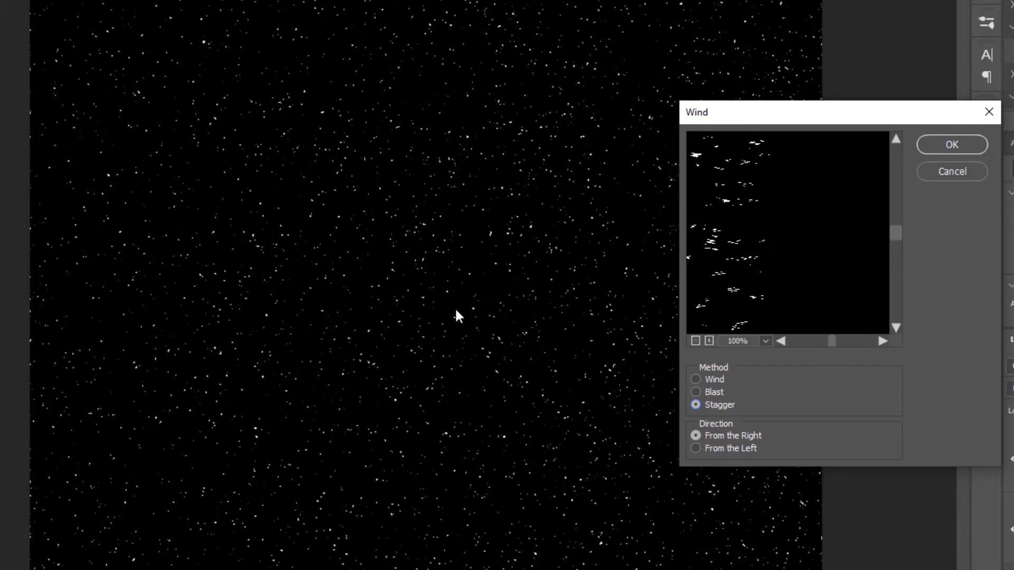
left_click_drag(784, 140, 797, 240)
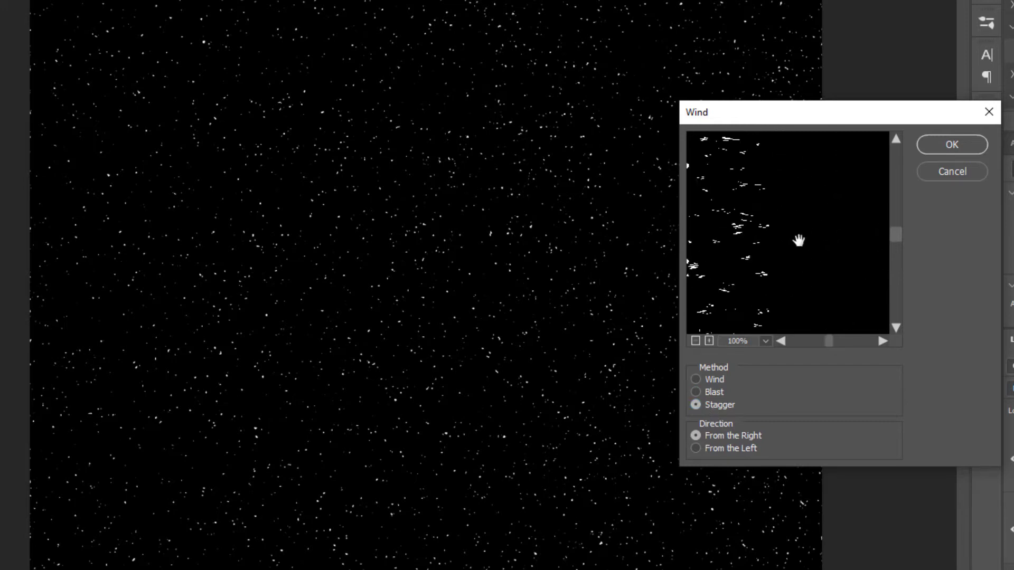
left_click(708, 382)
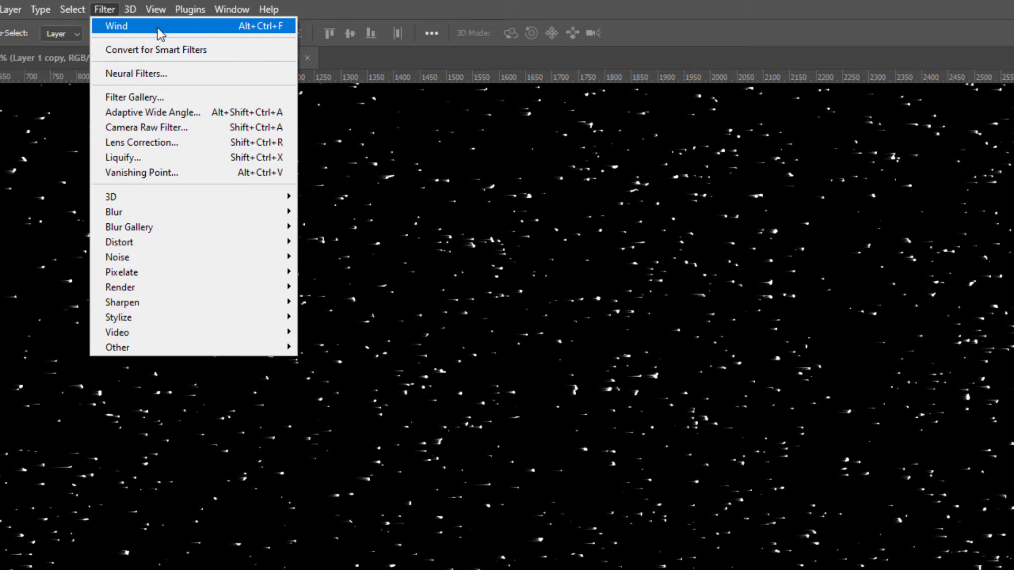
left_click(240, 29)
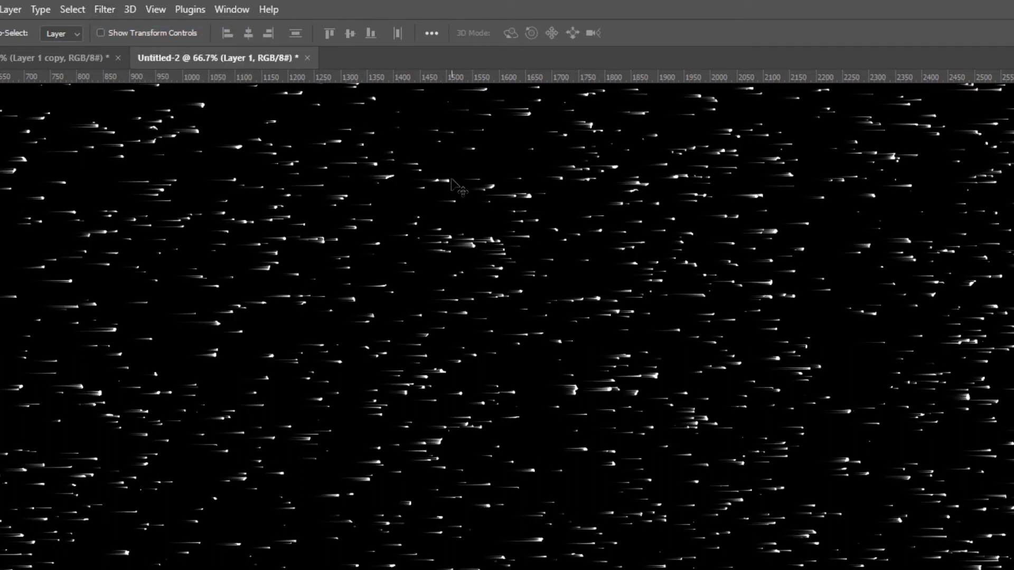
key("ctrl+alt+f")
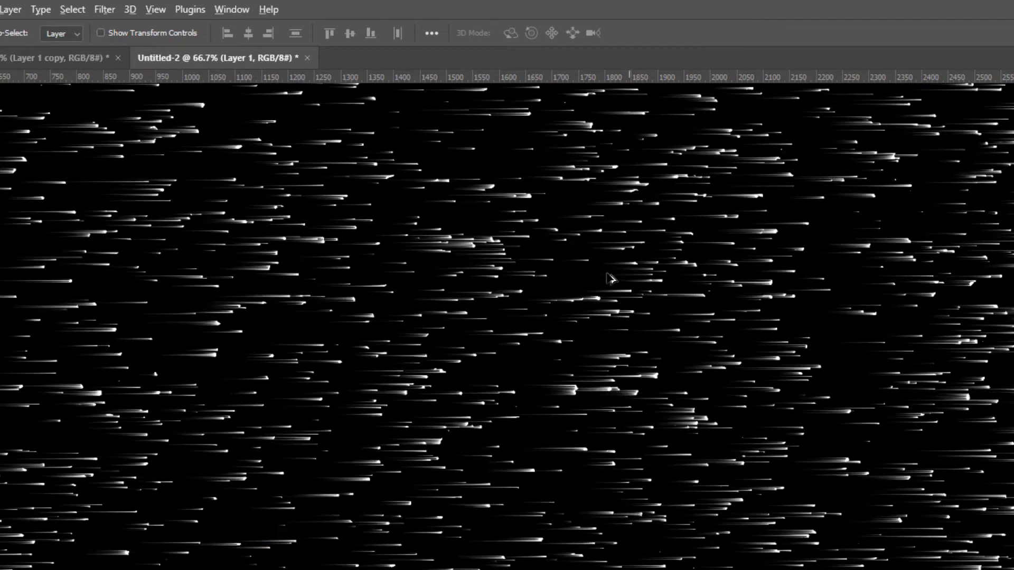
key("ctrl+minus")
key("ctrl+minus")
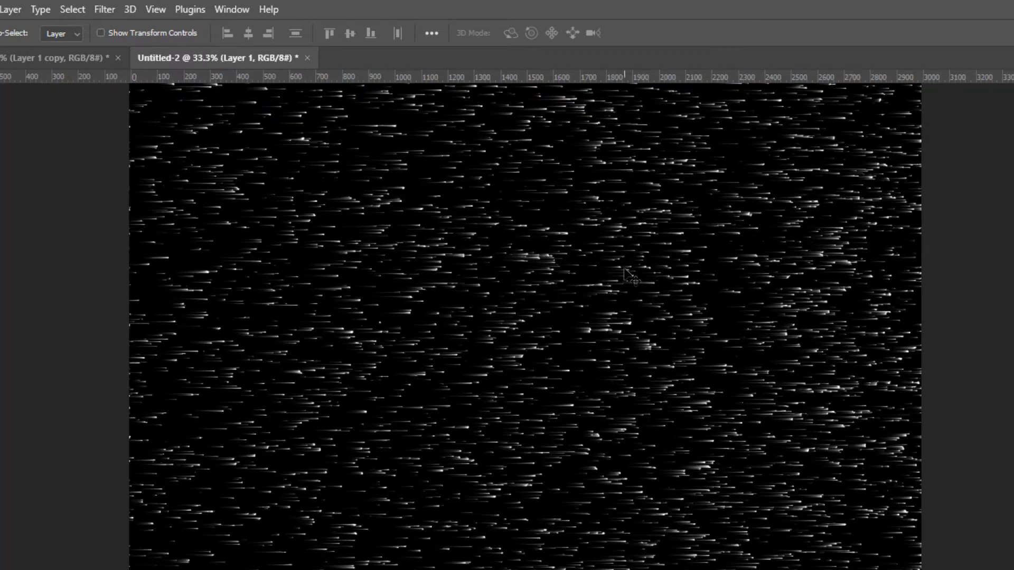
Soften the Layer 1 streaks with a 0° Motion Blur of about 38 pixels.
left_click(106, 11)
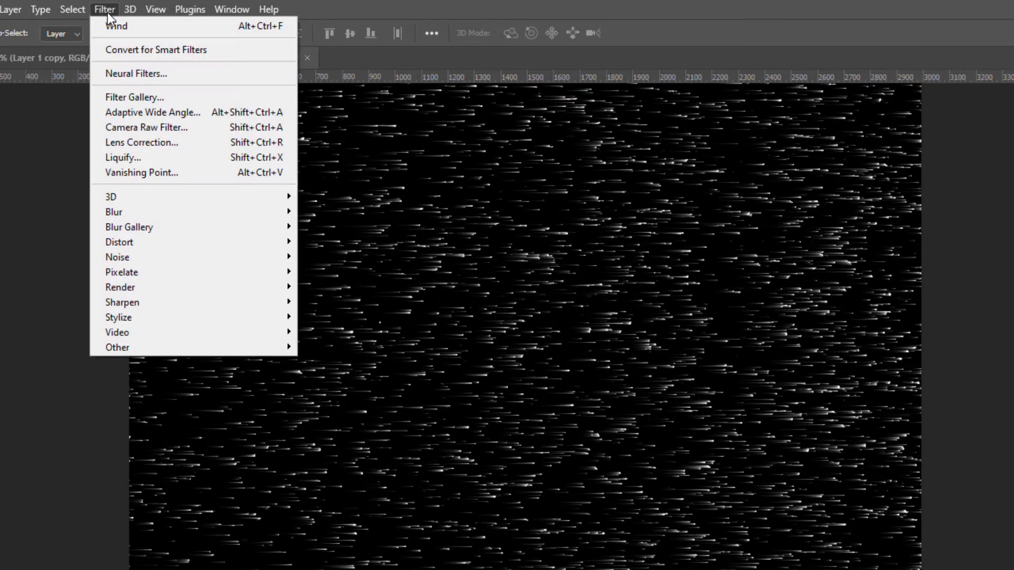
mouse_move(196, 211)
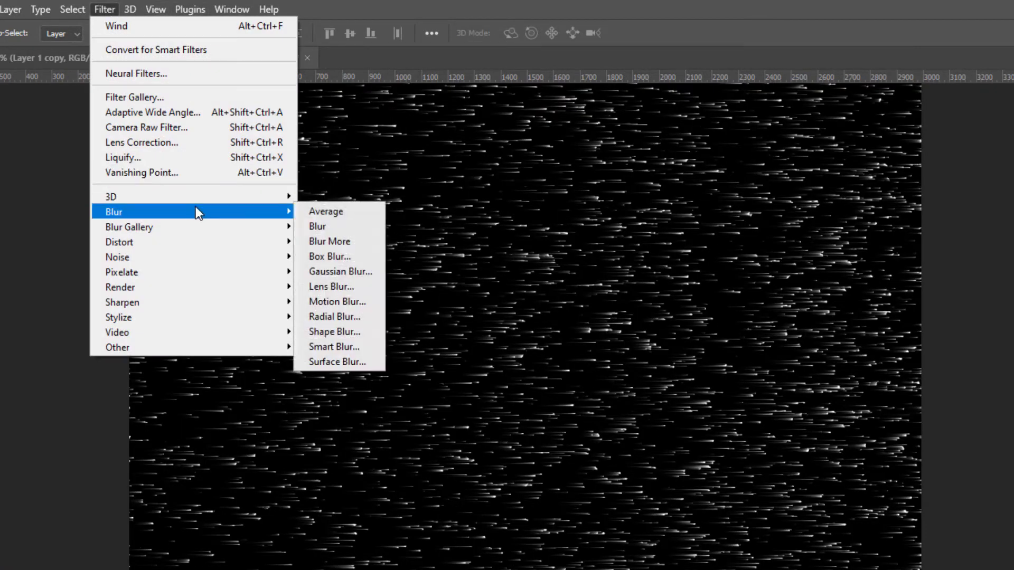
left_click(350, 302)
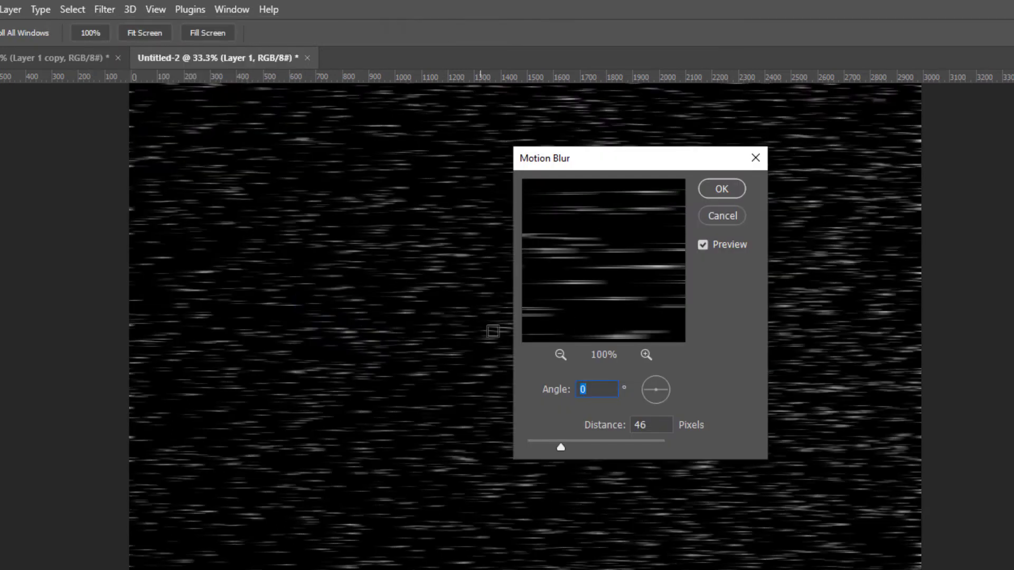
mouse_move(554, 446)
left_mouse_down()
mouse_move(538, 446)
mouse_move(556, 446)
left_mouse_up()
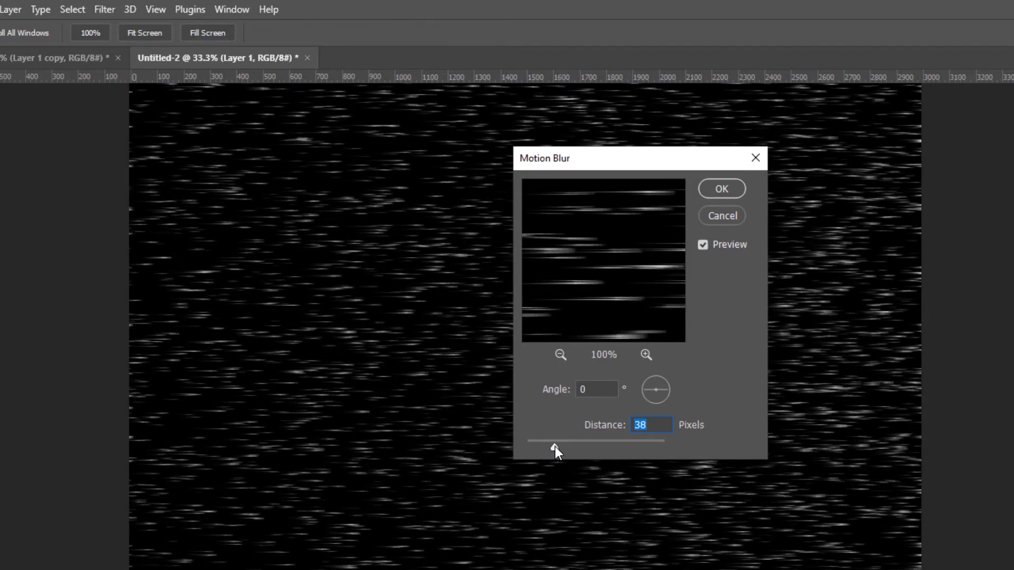
left_click(717, 195)
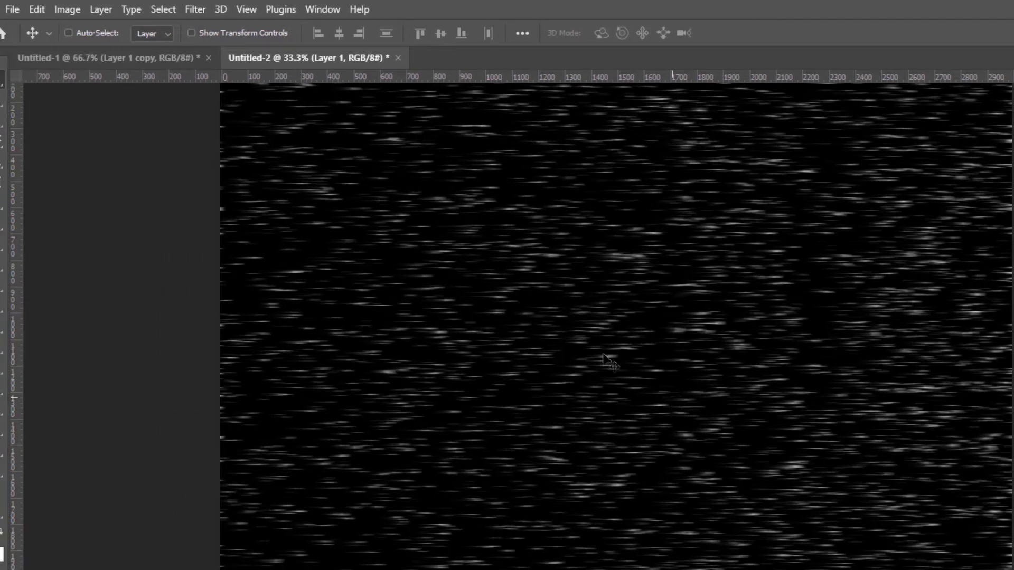
Darken Layer 1 with Levels (black input 37, midtones 1.17), then reapply the last Motion Blur.
left_click(67, 9)
mouse_move(157, 56)
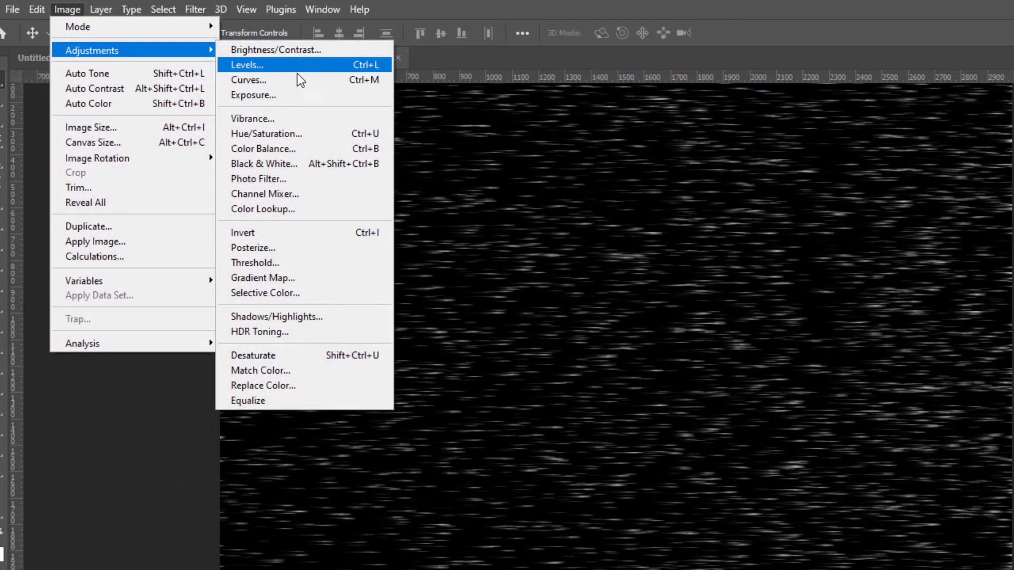
left_click(283, 67)
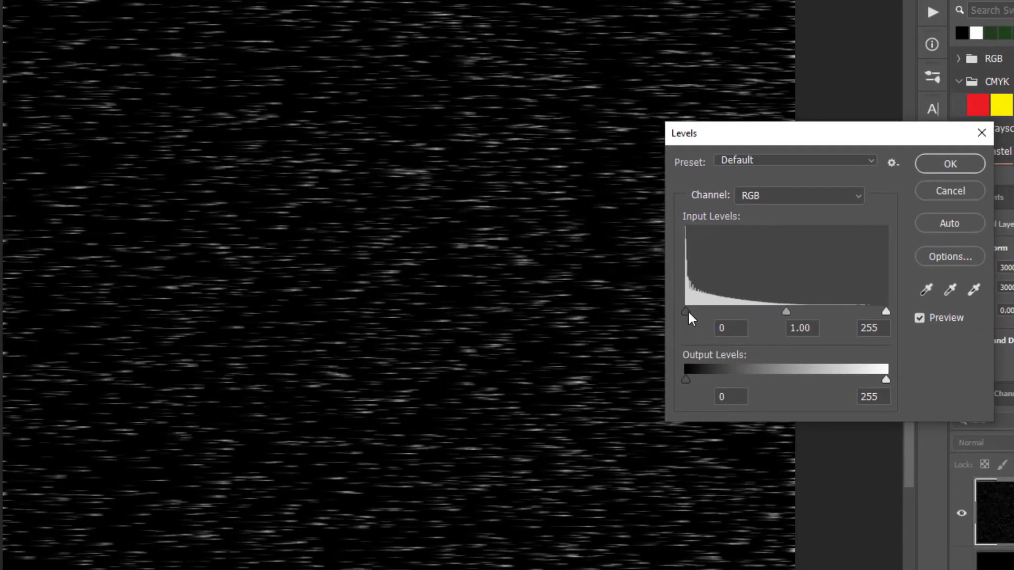
mouse_move(687, 311)
left_mouse_down()
mouse_move(752, 311)
mouse_move(691, 311)
left_mouse_up()
left_click_drag(795, 310, 769, 310)
left_click_drag(691, 311, 715, 312)
left_click_drag(785, 311, 791, 310)
left_click(925, 314)
left_click(925, 315)
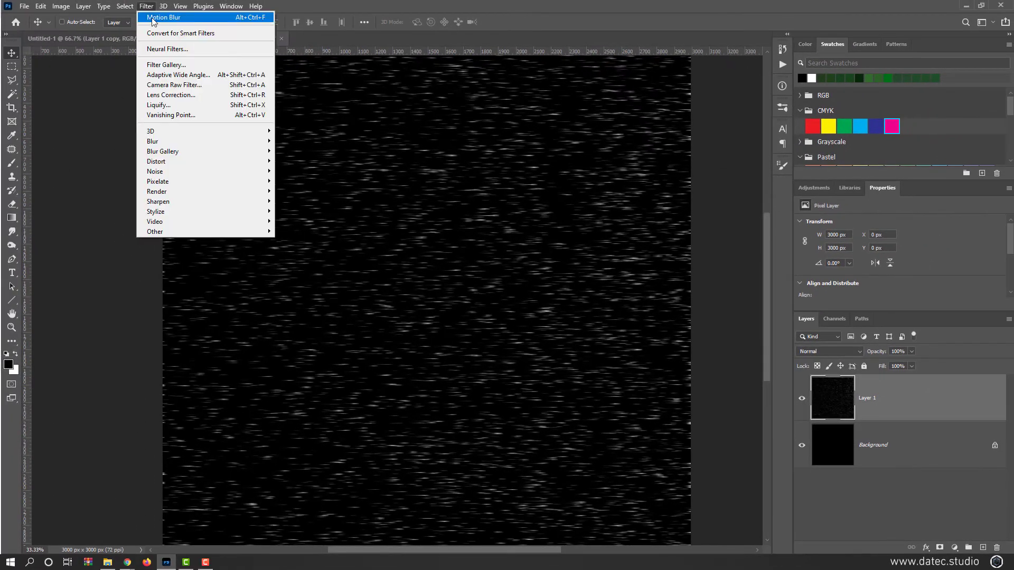
left_click(177, 18)
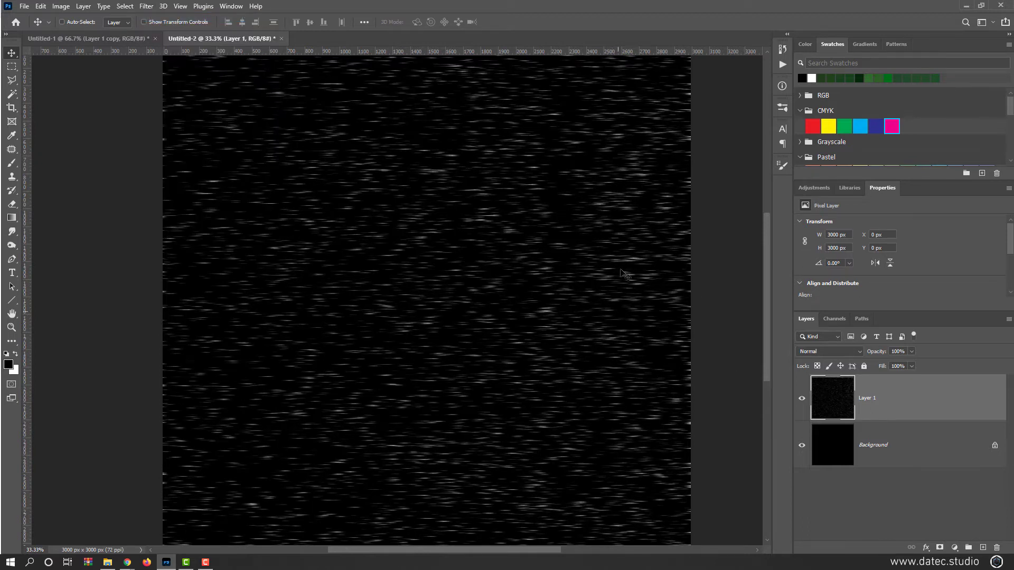
Rotate the Layer 1 streaks to about 94° so they fall near-vertically.
key("ctrl+t")
scroll(618, 218, "down", 1)
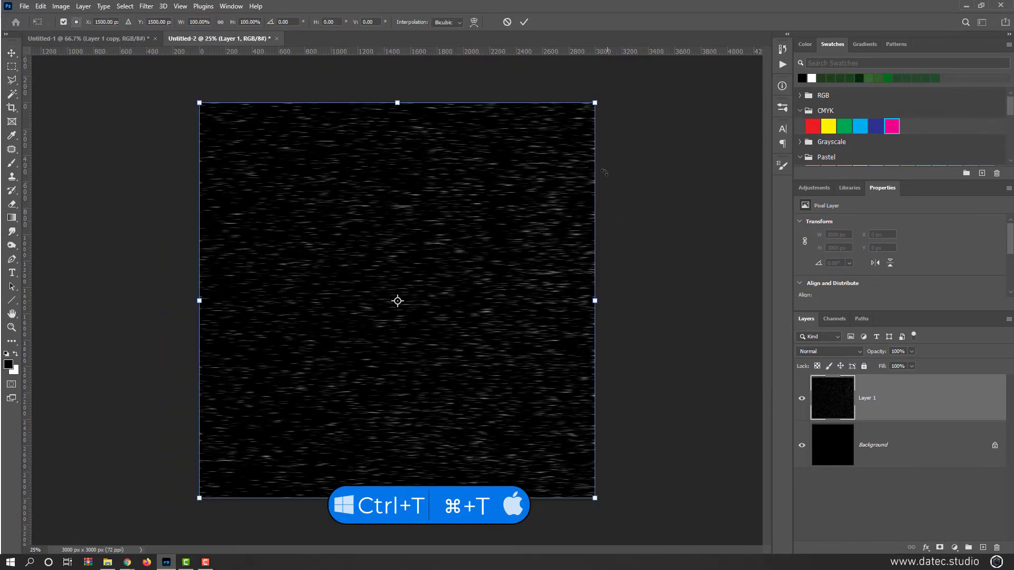
left_click_drag(610, 99, 515, 417)
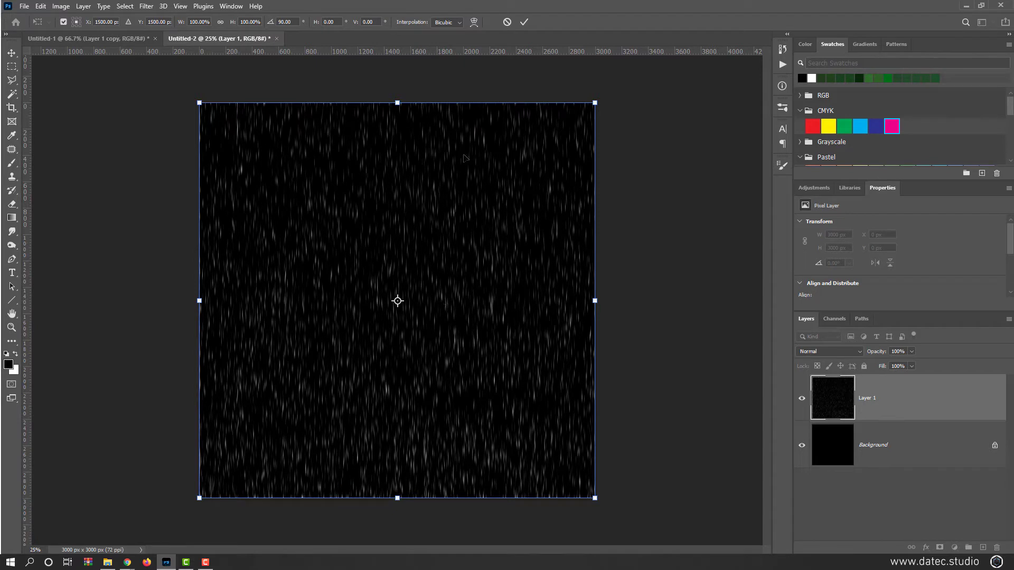
left_click_drag(633, 122, 650, 90)
key("Return")
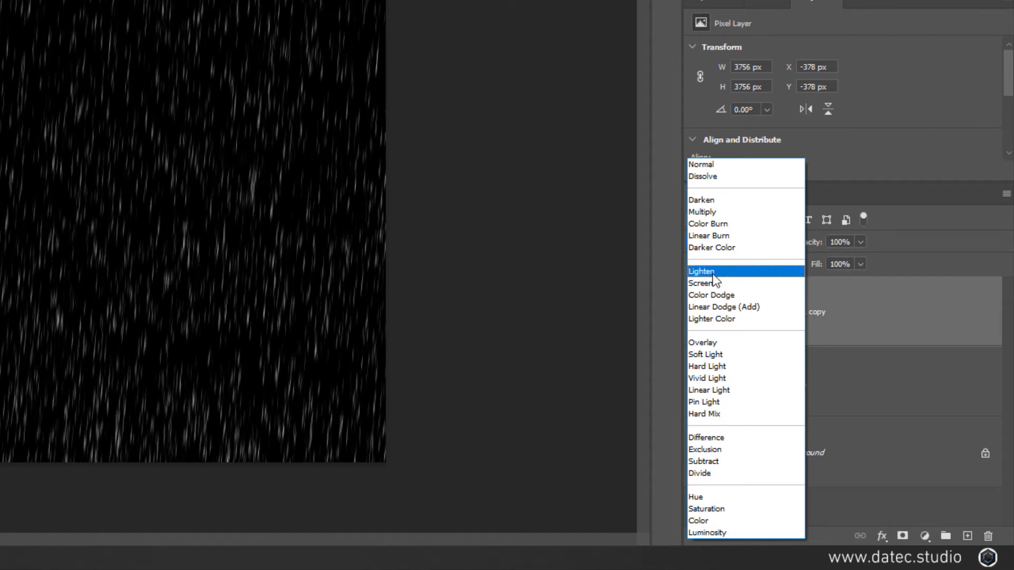
Set Layer 1 copy to Screen, delete the extra copy, and tilt the copy about -2.4° while shifting it left.
left_click(714, 280)
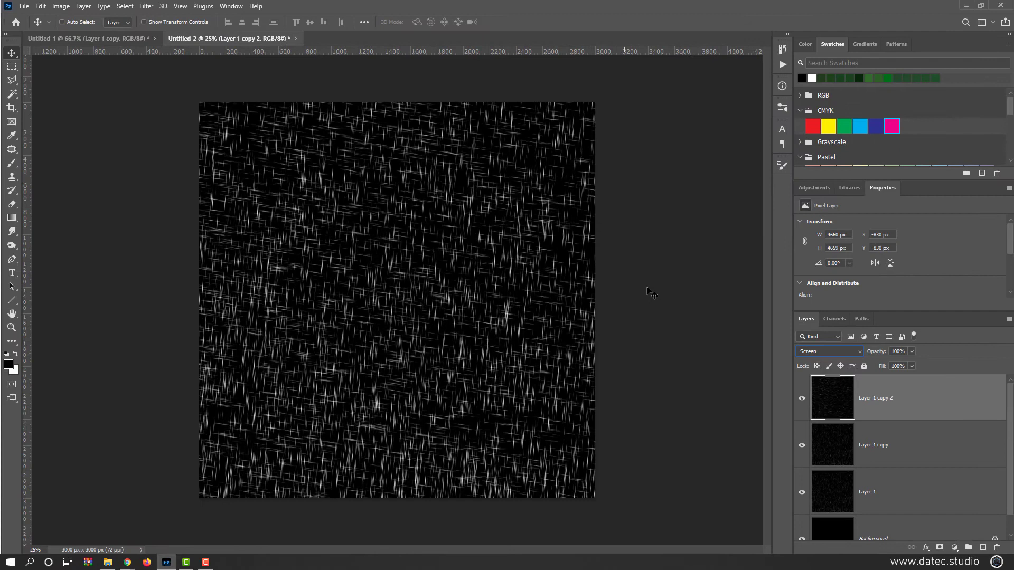
key("Delete")
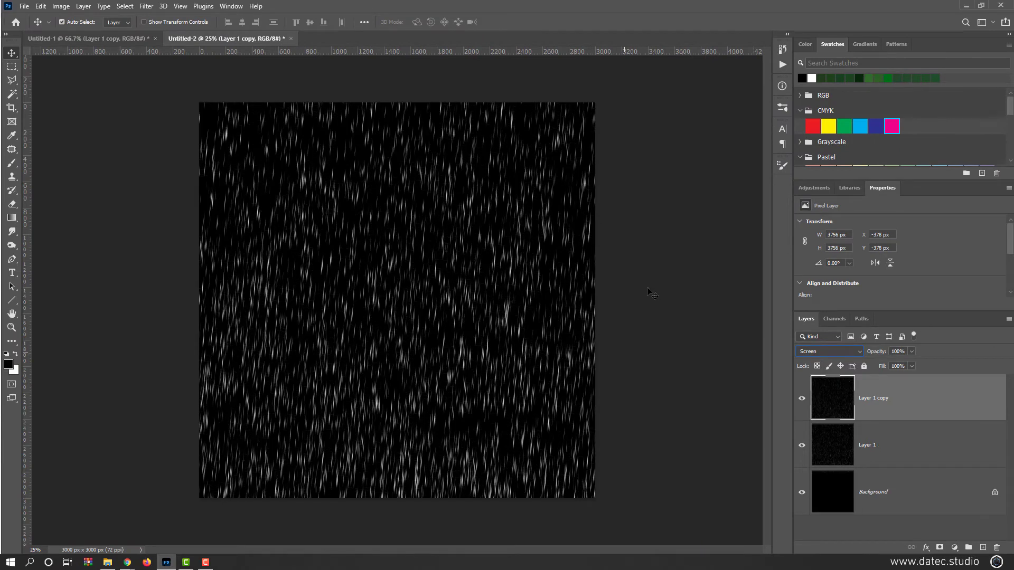
key("ctrl+t")
key("ctrl+minus")
mouse_move(621, 238)
left_mouse_down()
mouse_move(636, 215)
mouse_move(614, 230)
left_mouse_up()
left_click_drag(516, 247, 484, 241)
key("Return")
left_click_drag(412, 338, 426, 337)
Darken Layer 1 and Layer 1 copy each with a downward Curves adjustment.
left_click(838, 454)
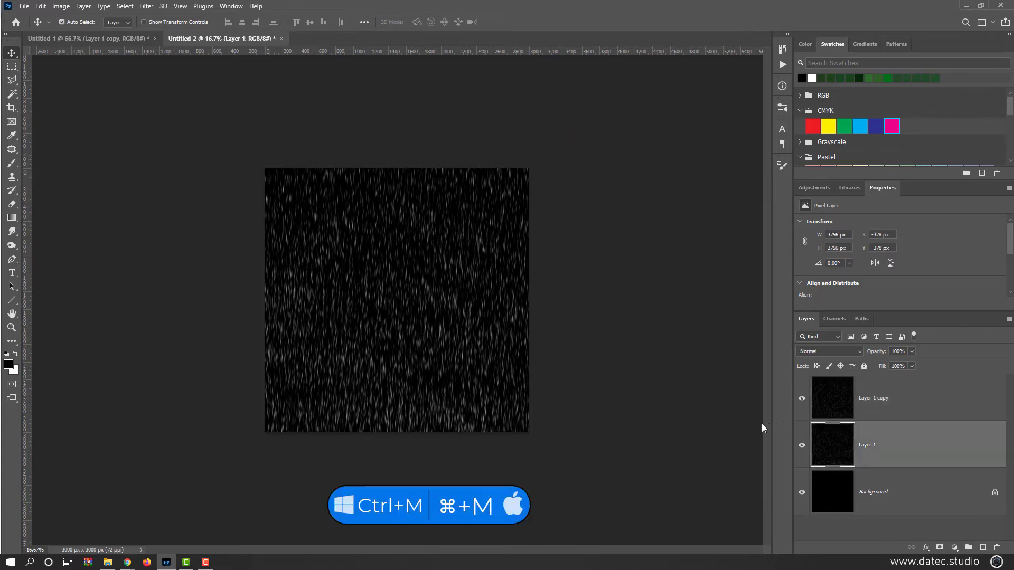
key("ctrl+m")
left_click_drag(640, 274, 645, 294)
key("Return")
left_click(832, 408)
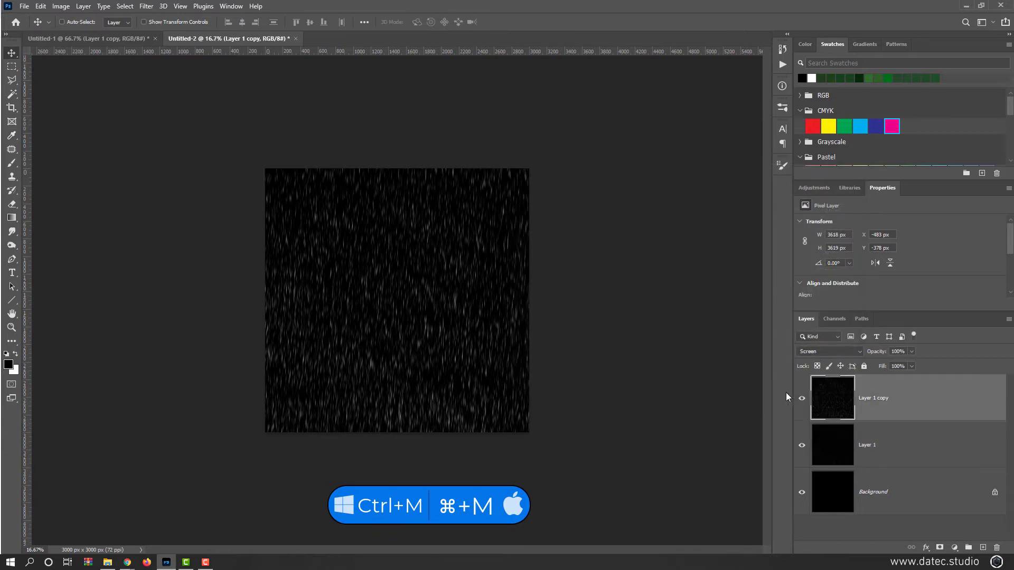
key("ctrl+m")
left_click_drag(645, 294, 647, 292)
key("Return")
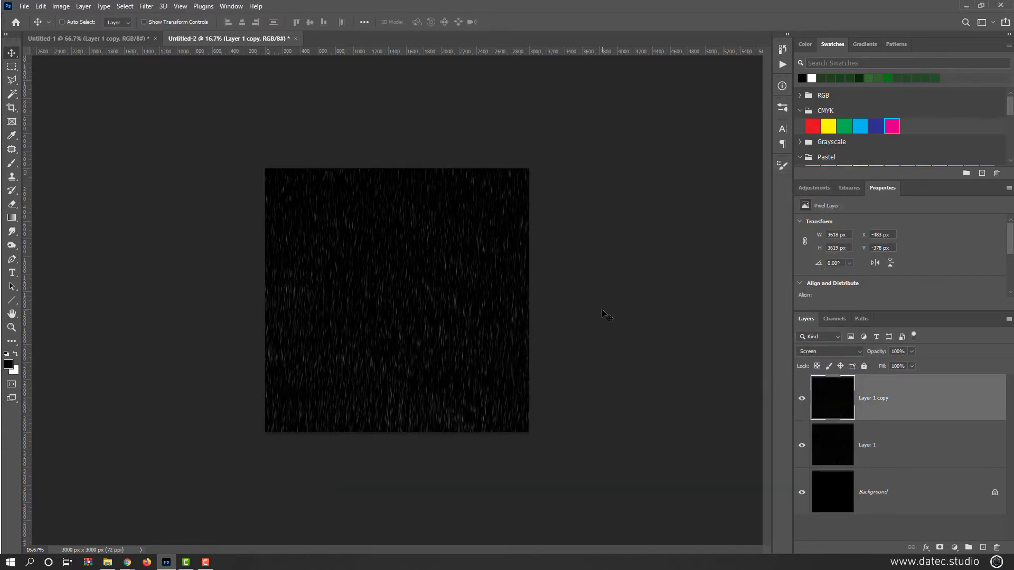
Enlarge Layer 1 copy to about 114%, tilt it about -1.8° and shift it about 50 px left.
key("ctrl+t")
left_click_drag(543, 134, 568, 109)
left_click_drag(473, 230, 508, 191)
left_click_drag(639, 215, 636, 209)
left_click_drag(502, 243, 496, 254)
scroll(471, 292, "up", 2)
left_click_drag(470, 292, 445, 299)
key("Return")
scroll(448, 301, "down", 1)
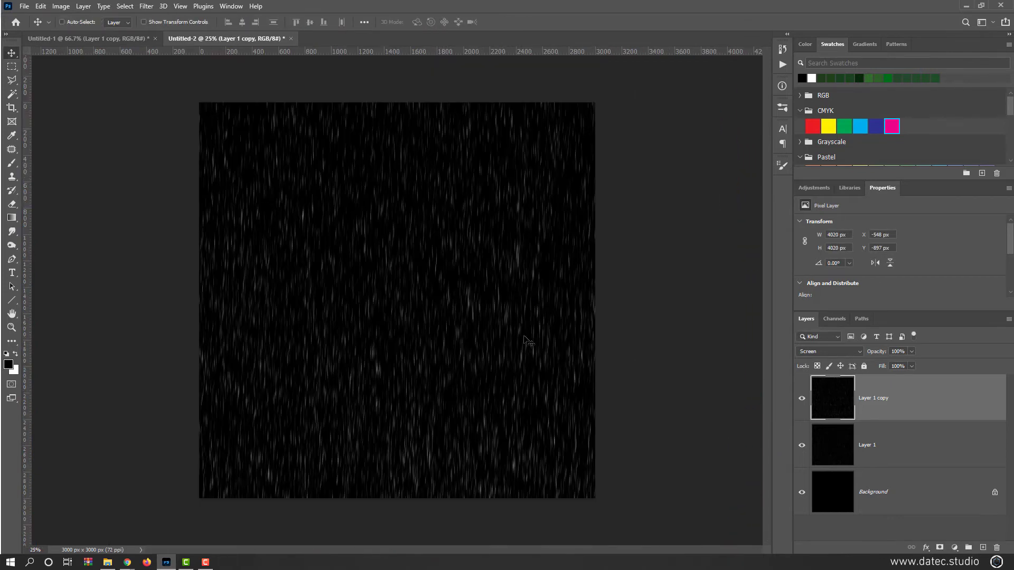
Apply a darkening Curves adjustment to Layer 1 copy and then to Layer 1.
key("ctrl+m")
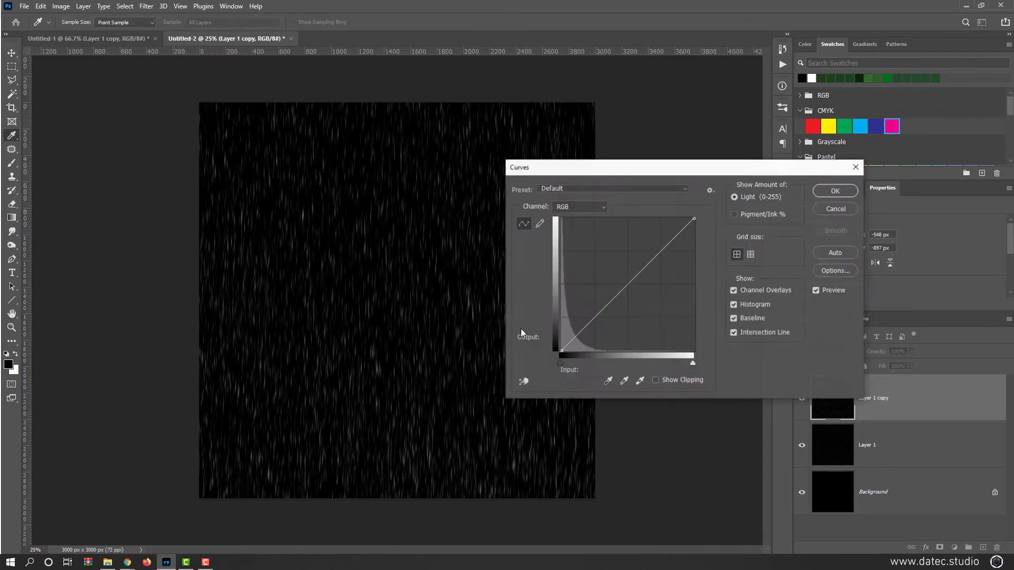
left_click(627, 289)
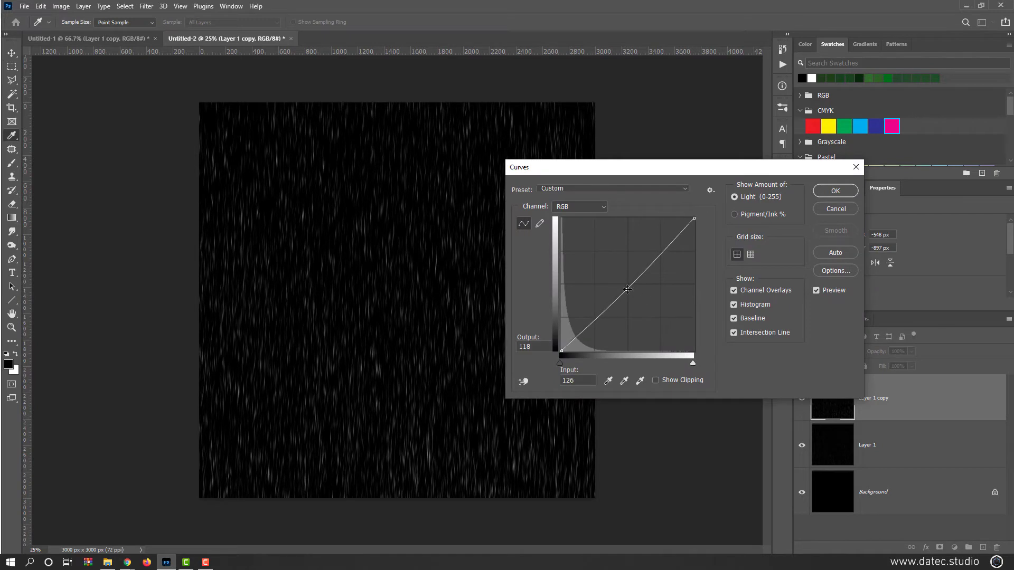
key("Return")
left_click(839, 444)
key("ctrl+m")
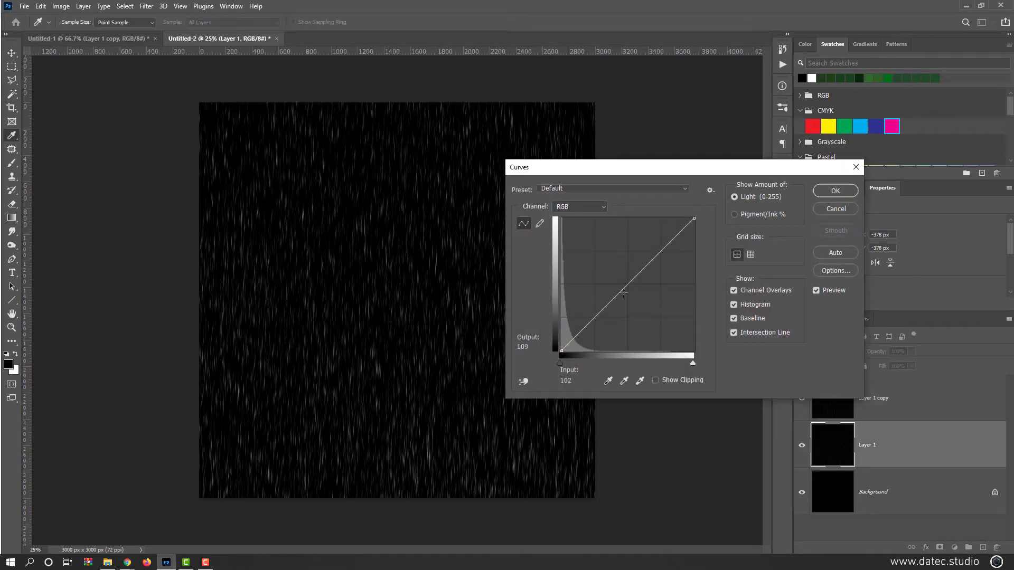
left_click_drag(624, 292, 635, 299)
key("Return")
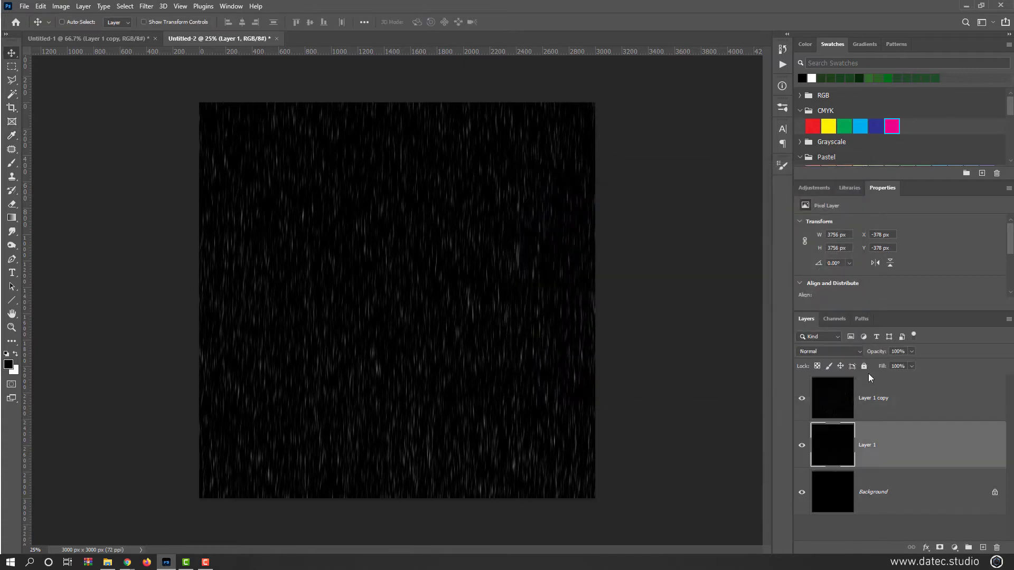
Lower Layer 1 copy to about 81% opacity, rotate it about 6.8° and move it left and down.
left_click(874, 376)
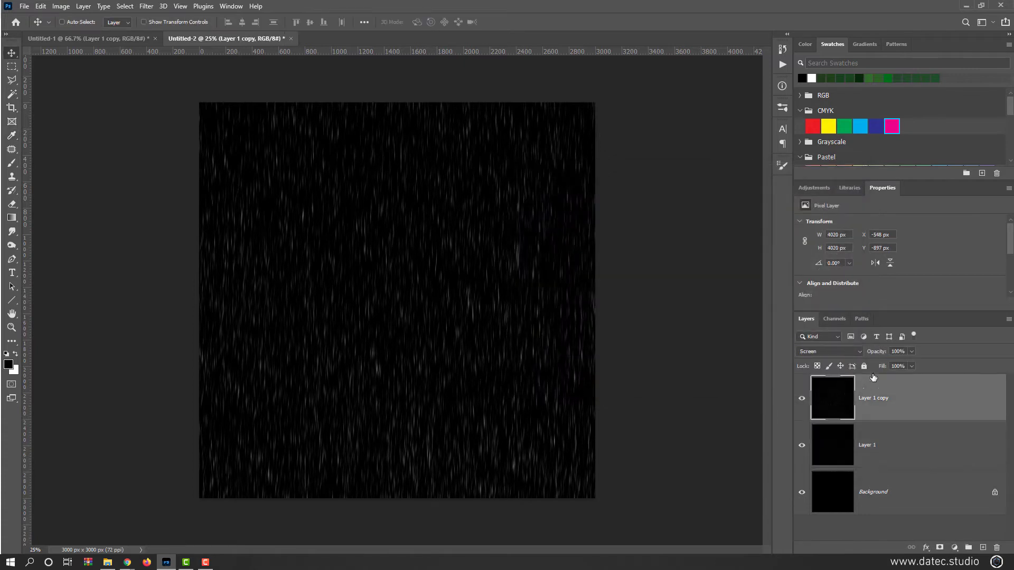
left_click_drag(878, 353, 873, 353)
key("ctrl+t")
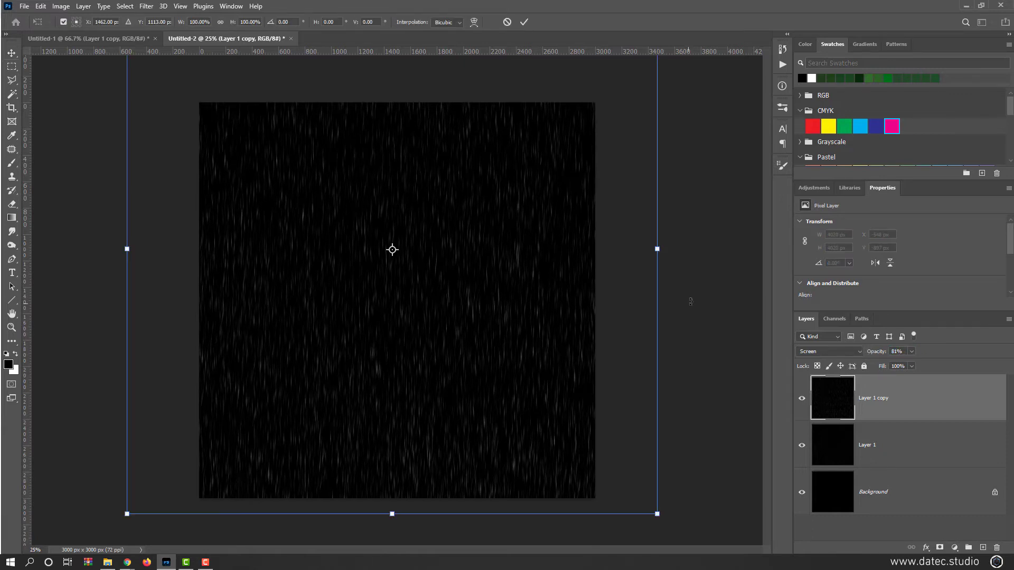
left_click_drag(690, 294, 699, 338)
left_click_drag(543, 371, 512, 451)
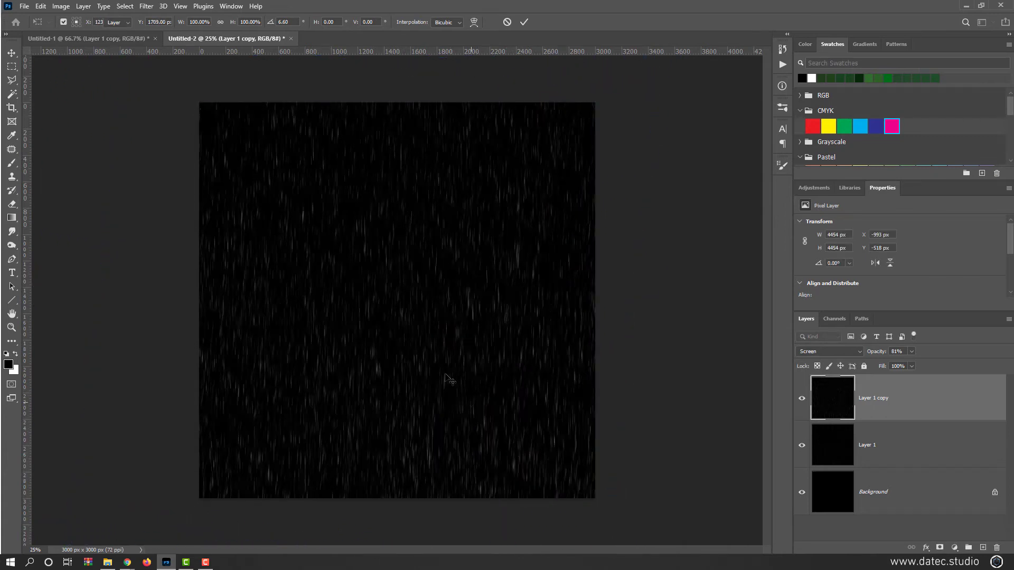
key("Return")
Alt-drag a new rain layer copy to the right and rotate it to about -7.5°.
key("alt")
left_click_drag(341, 358, 422, 334)
key("ctrl+t")
left_click_drag(732, 303, 724, 275)
key("Return")
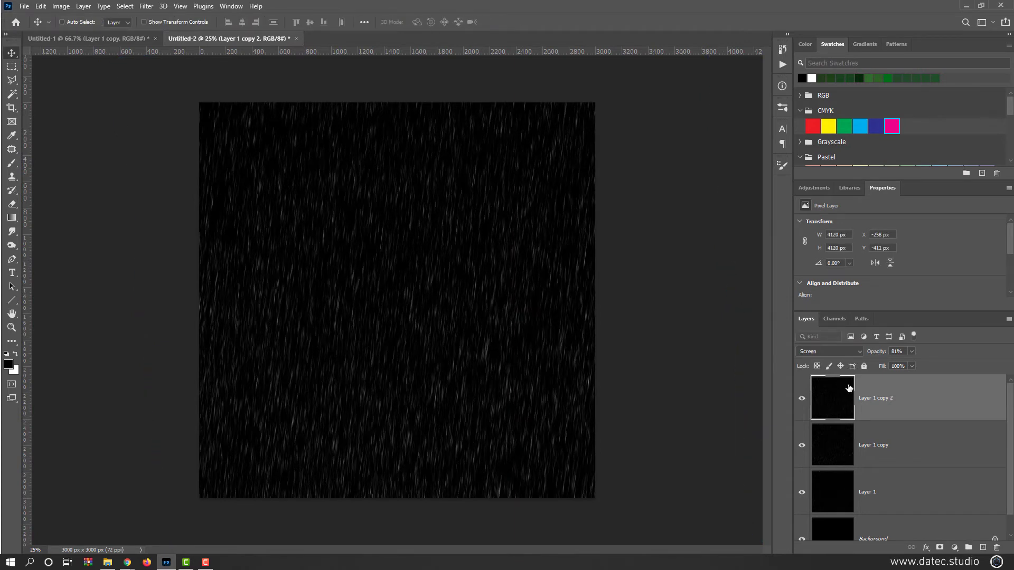
Enlarge the top rain layer, Layer 1 copy 2, around its centre and lower its opacity to 61%.
key("ctrl+t")
key("ctrl+minus")
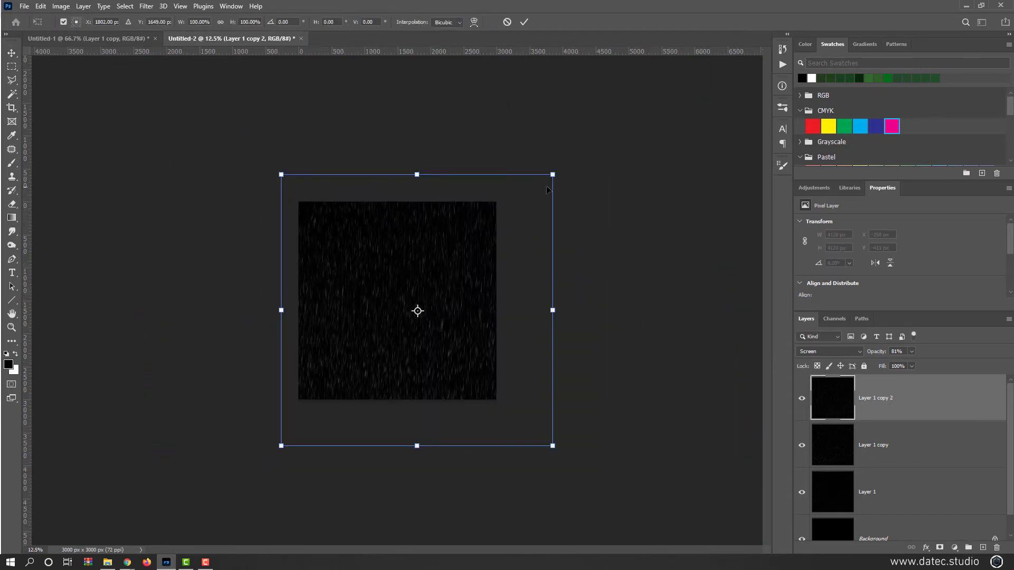
left_click_drag(557, 172, 586, 141)
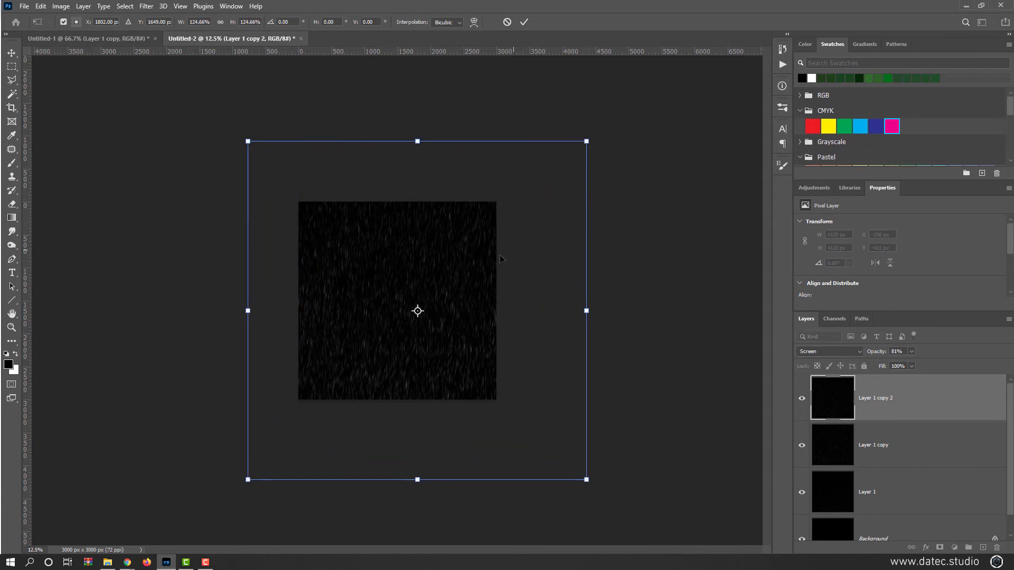
key("Return")
key("ctrl+plus")
key("ctrl+plus")
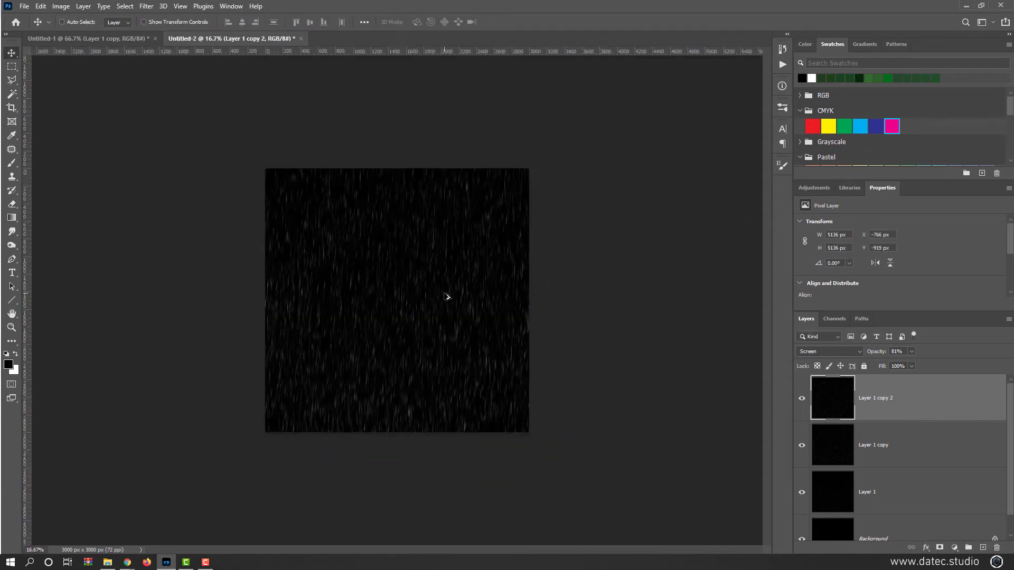
left_click_drag(881, 355, 875, 353)
key("Return")
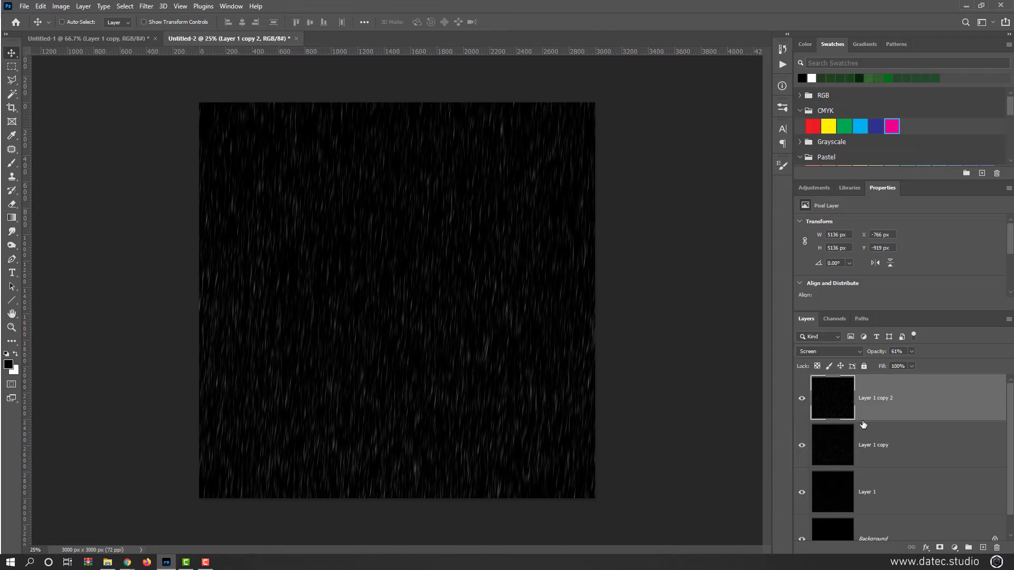
Merge the visible rain layers and bring the result into the city skyline document.
left_click(81, 7)
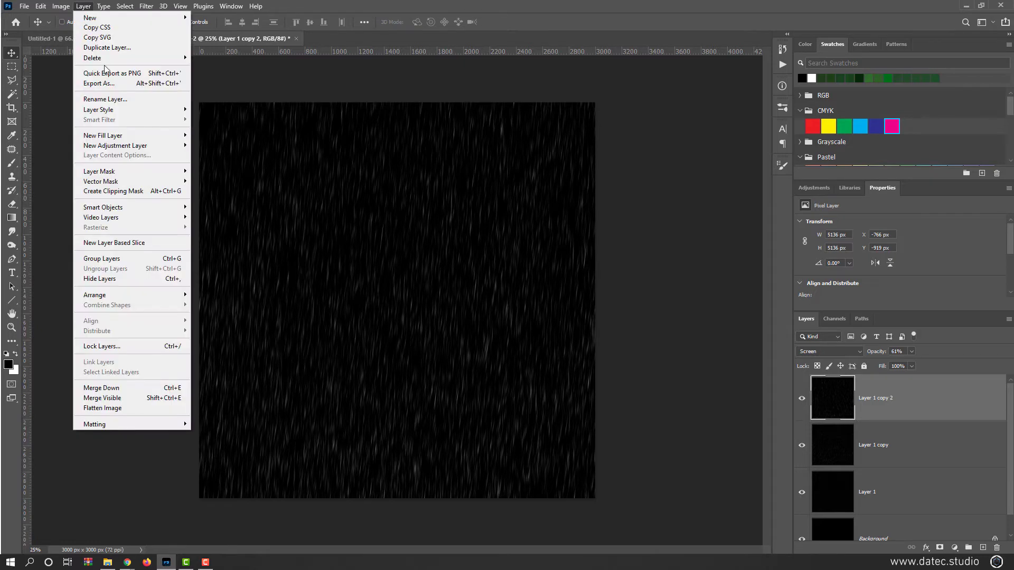
left_click(141, 399)
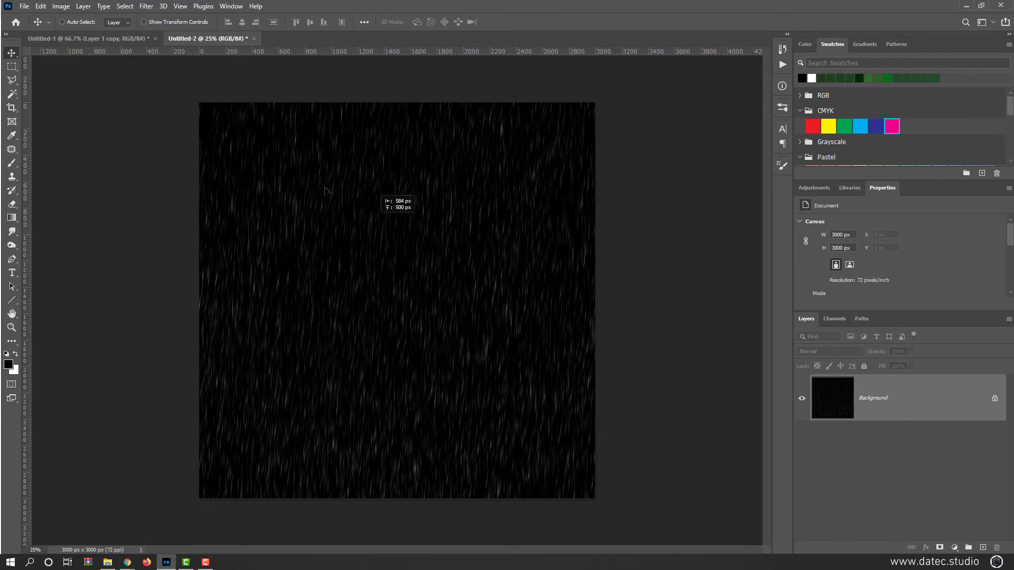
left_click(106, 41)
left_click_drag(262, 133, 394, 282)
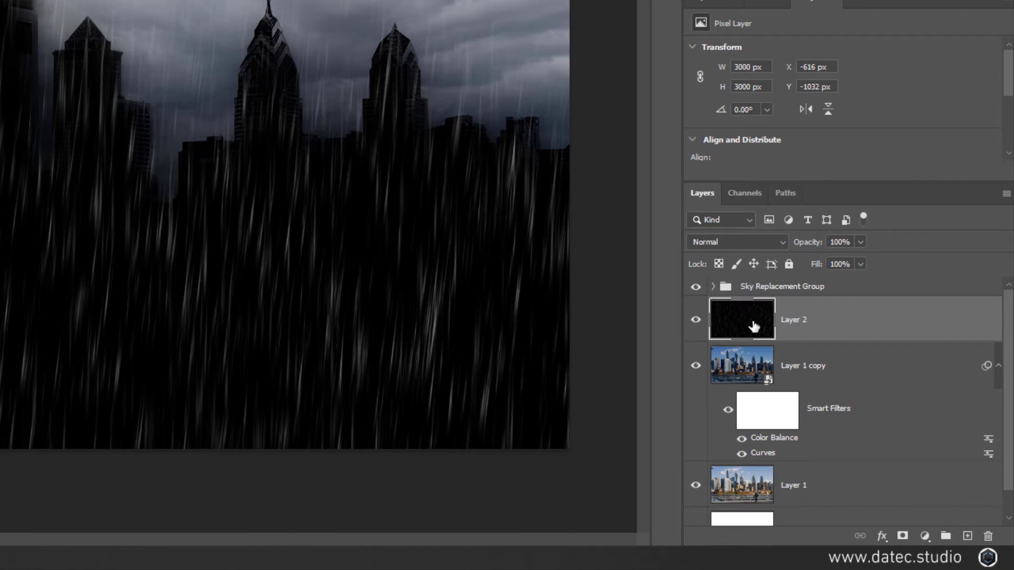
Move the rain layer, Layer 2, above the Sky Replacement Group and blend it in Screen mode.
left_click_drag(754, 328, 787, 275)
left_click(782, 244)
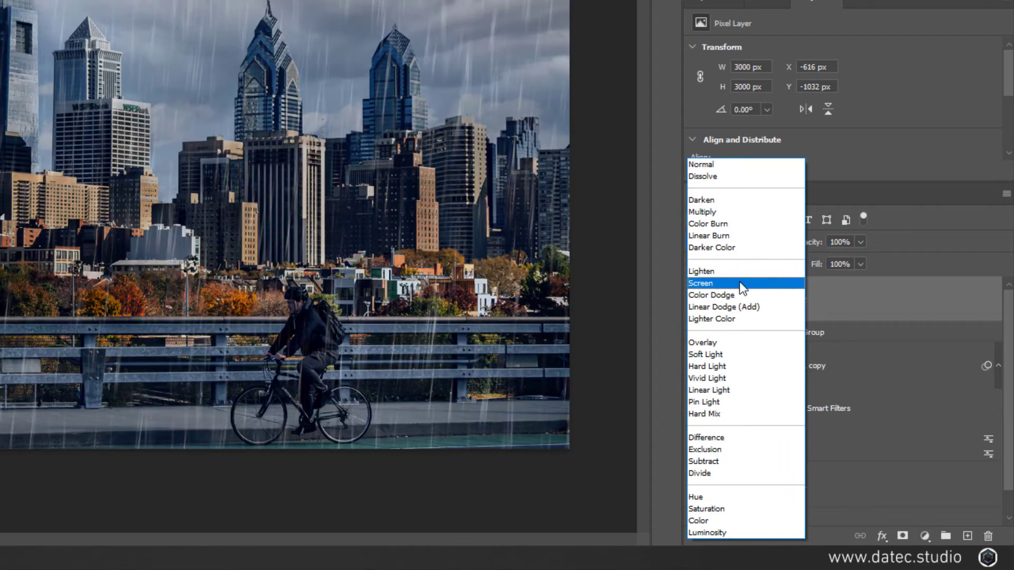
left_click(740, 282)
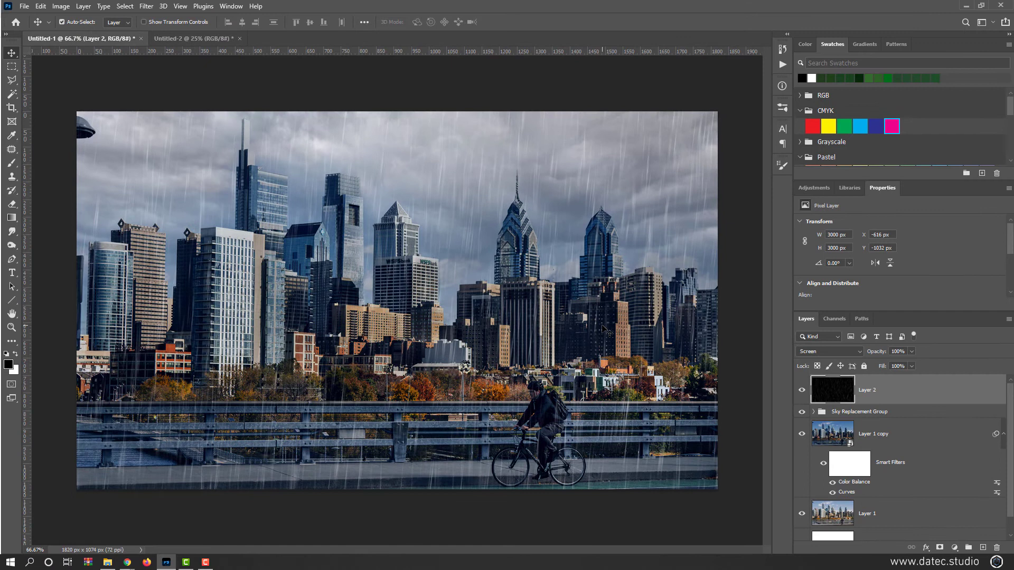
Scale Layer 2 down to about 64% (1933 × 1933 px) and move it up over the skyline.
key("ctrl+t")
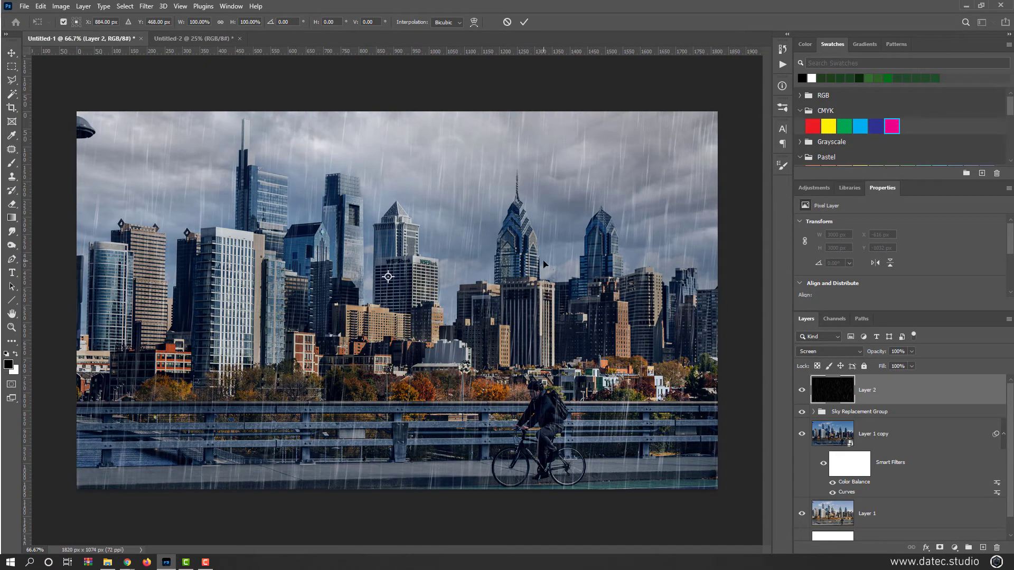
key("ctrl+0")
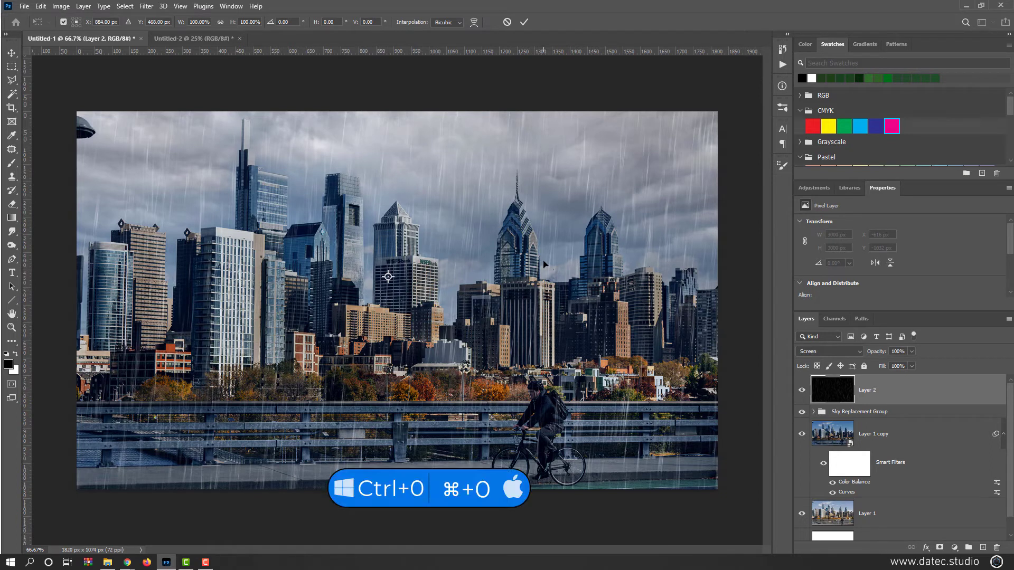
key("ctrl+0")
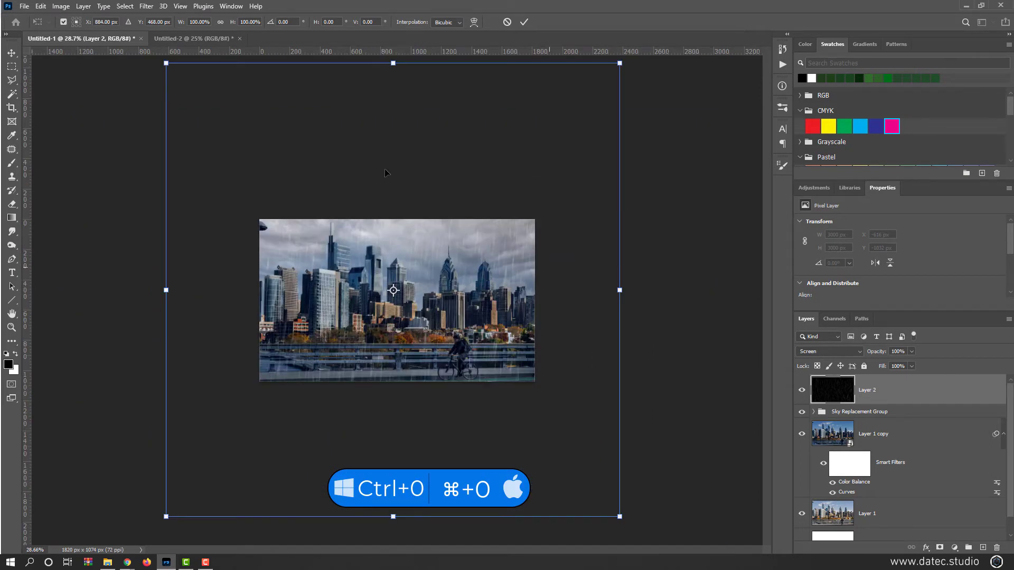
left_click(188, 7)
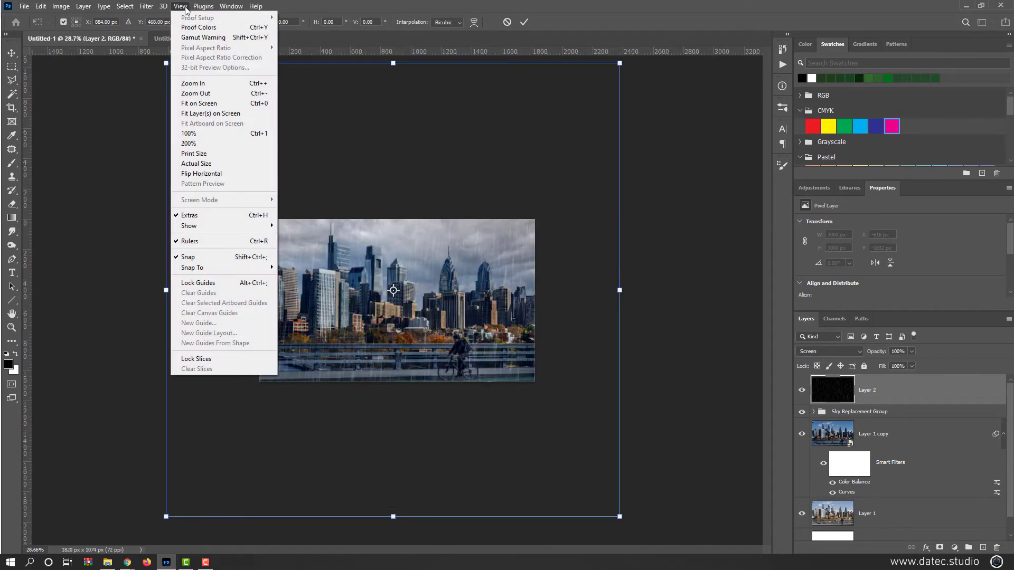
left_click(215, 103)
left_click_drag(621, 63, 539, 143)
key("ctrl+plus")
key("ctrl+plus")
key("ctrl+plus")
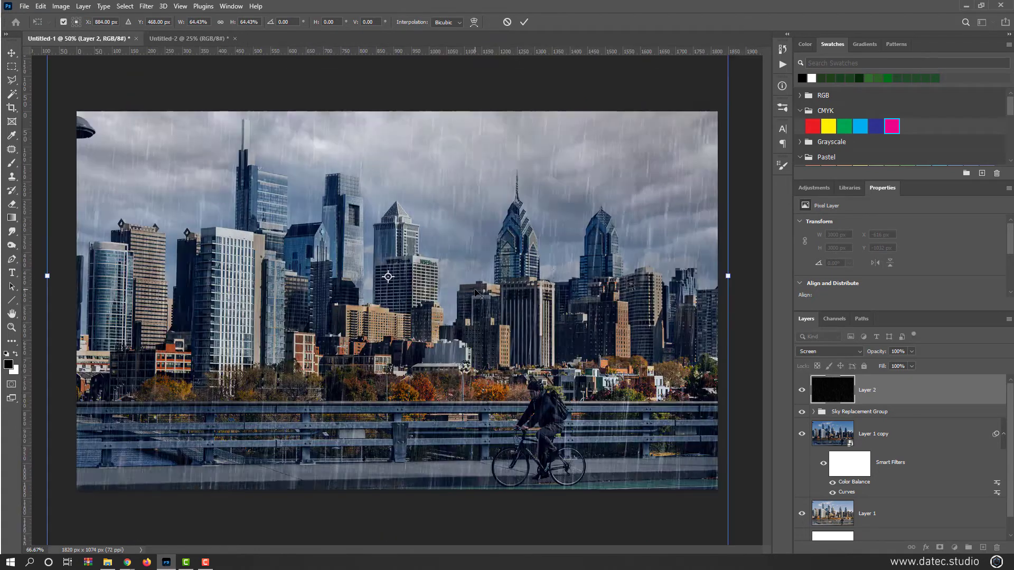
left_click_drag(538, 353, 555, 339)
key("Return")
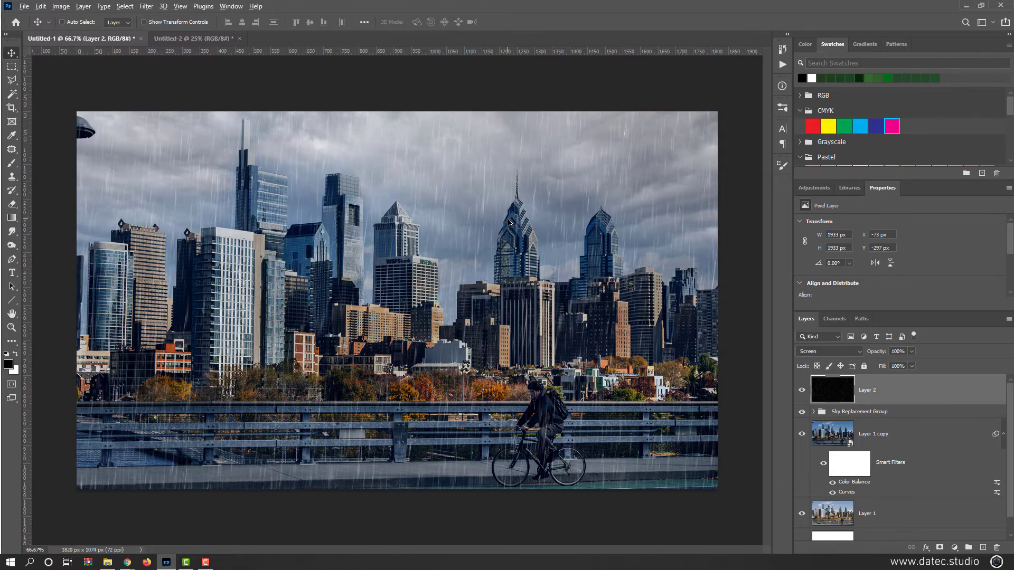
Duplicate Layer 2, shrink the copy to about 42% and move it to the top-left corner.
key("ctrl+minus")
left_click_drag(837, 395, 986, 549)
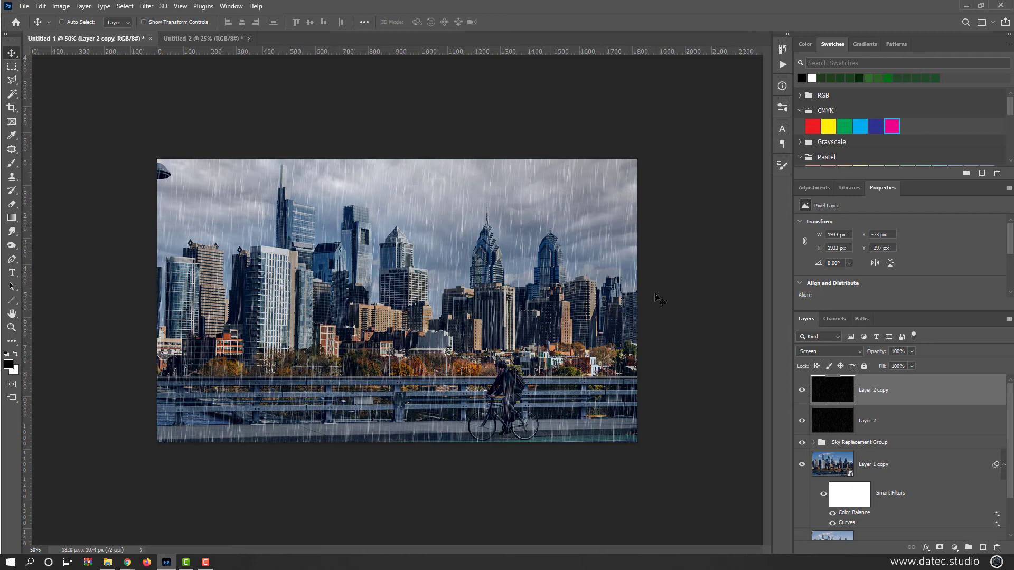
key("ctrl+t")
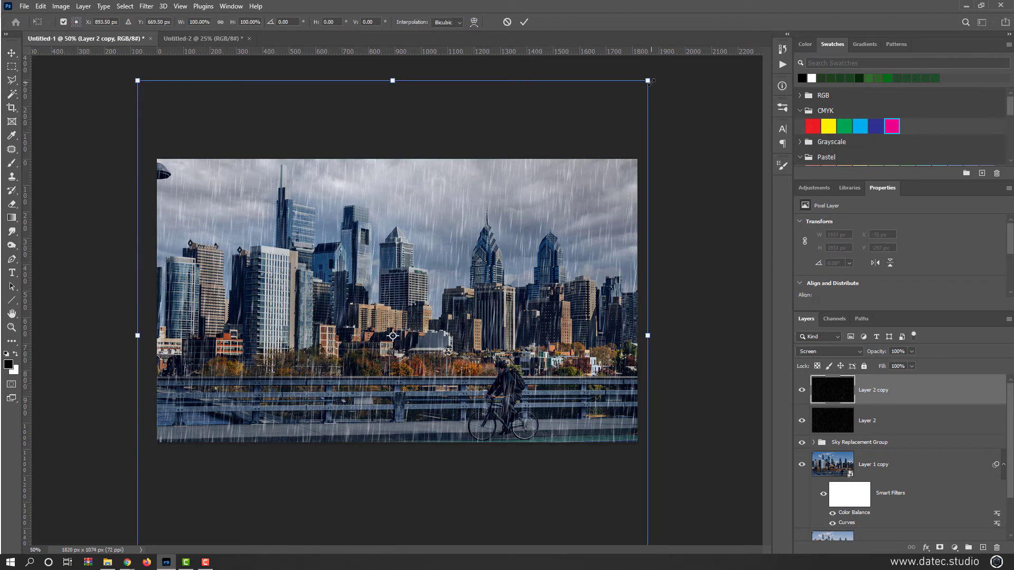
left_click_drag(651, 81, 499, 229)
left_click_drag(459, 318, 329, 247)
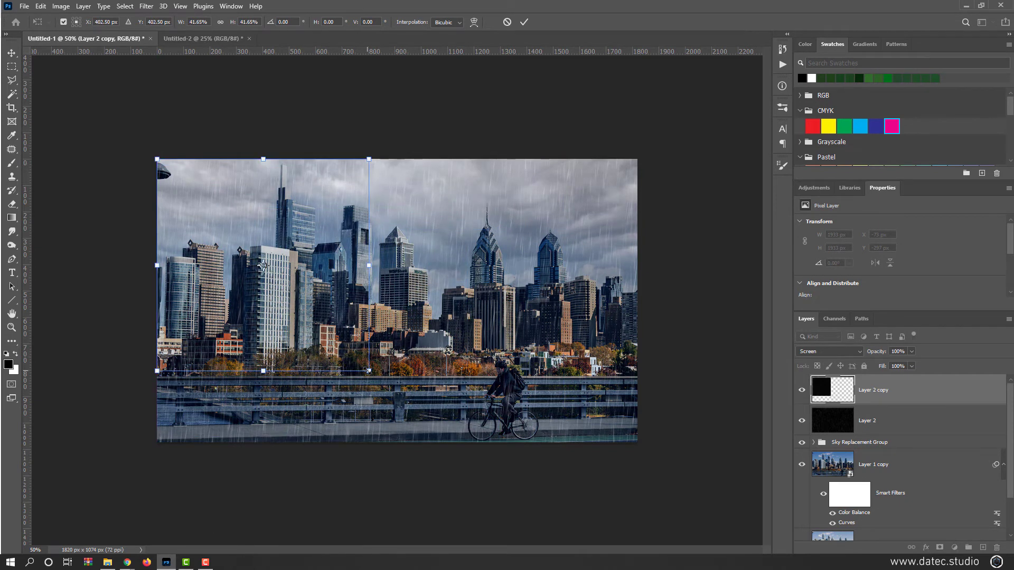
Shrink the rain copy slightly more, tilt it counter-clockwise, and Alt-drag duplicates along the bottom.
mouse_move(368, 371)
left_mouse_down()
mouse_move(347, 349)
mouse_move(366, 368)
left_mouse_up()
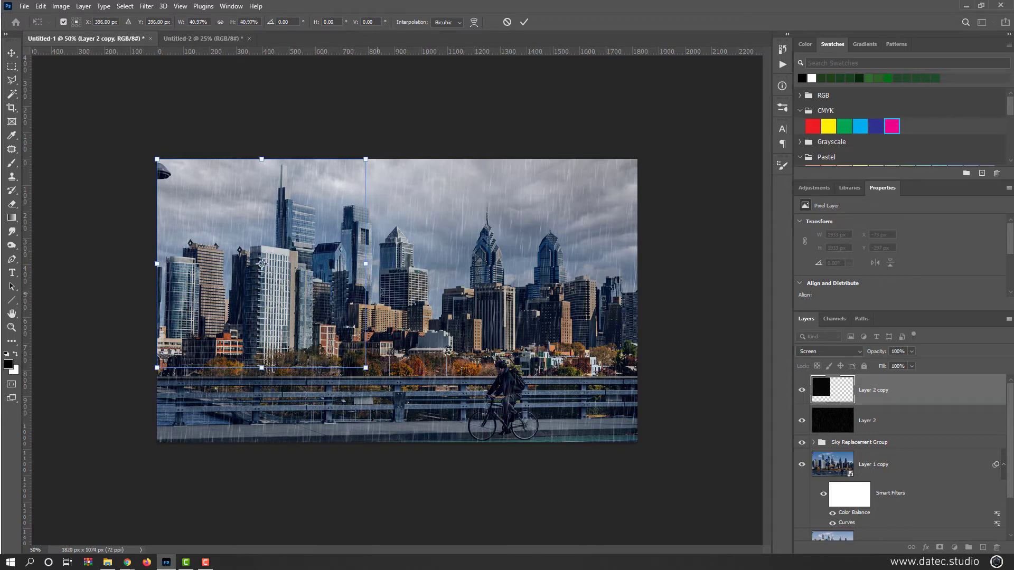
left_click_drag(418, 271, 418, 264)
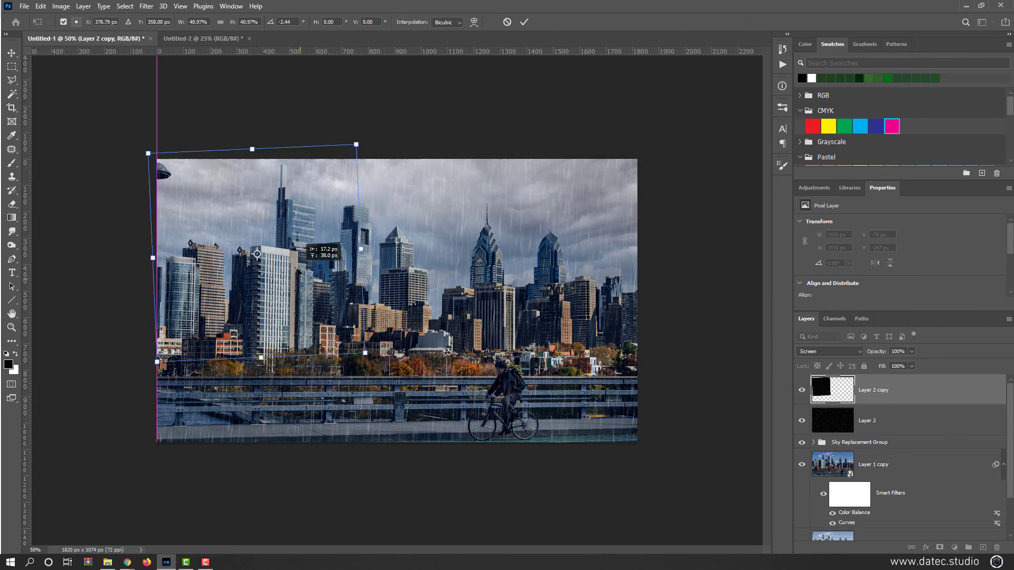
left_click_drag(298, 271, 385, 422)
key("Return")
key("alt")
left_click_drag(384, 422, 221, 428)
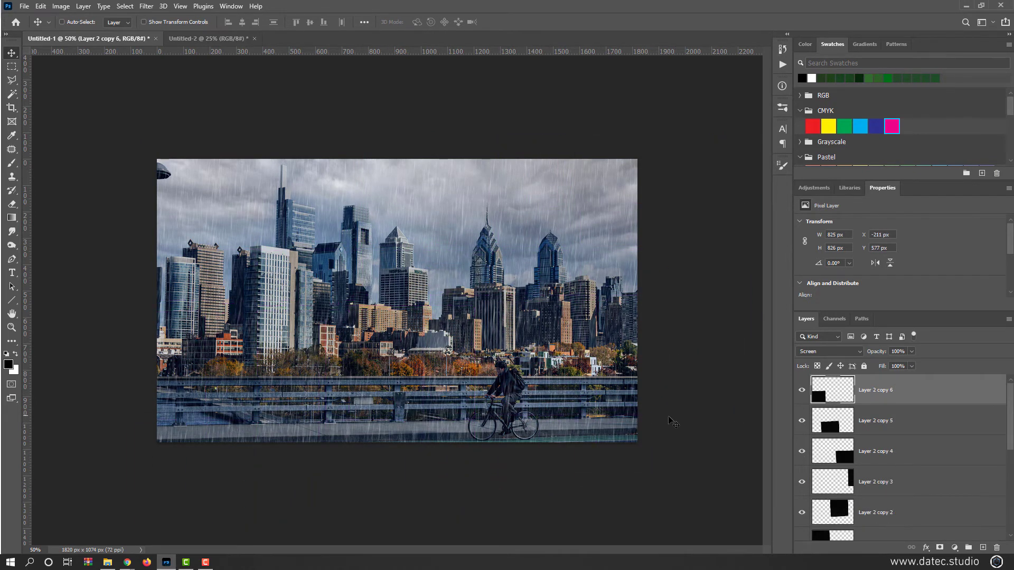
Merge the rain patches into Layer 2 copy with Ctrl+E, show it again and duplicate it.
key("ctrl+e")
key("ctrl+e")
key("ctrl+e")
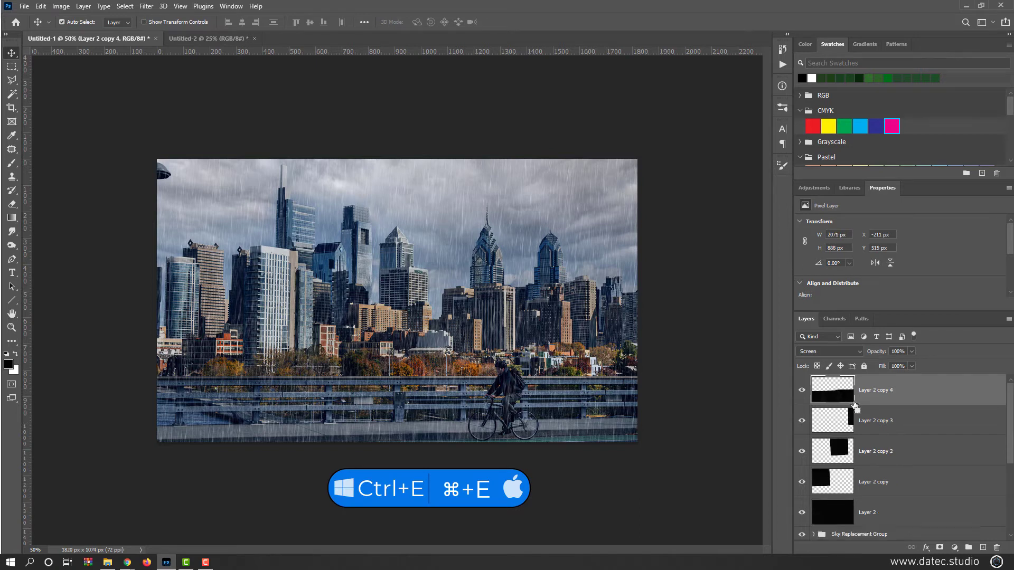
key("ctrl+e")
key("ctrl+e")
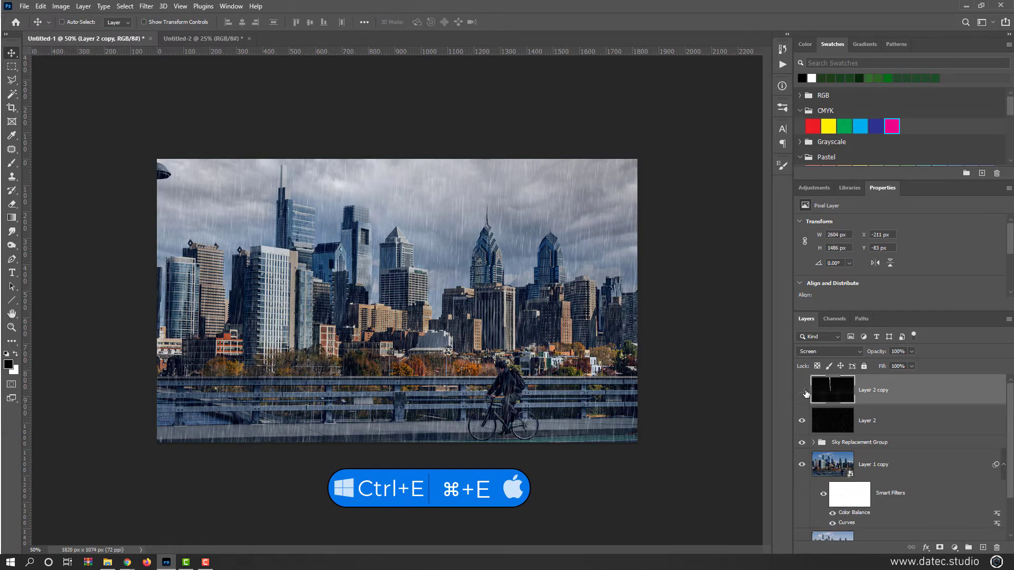
left_click(802, 389)
left_click_drag(835, 396, 982, 547)
Shrink the new rain copy to about 64%, move and tilt it, then place duplicate patches nearby.
key("ctrl+t")
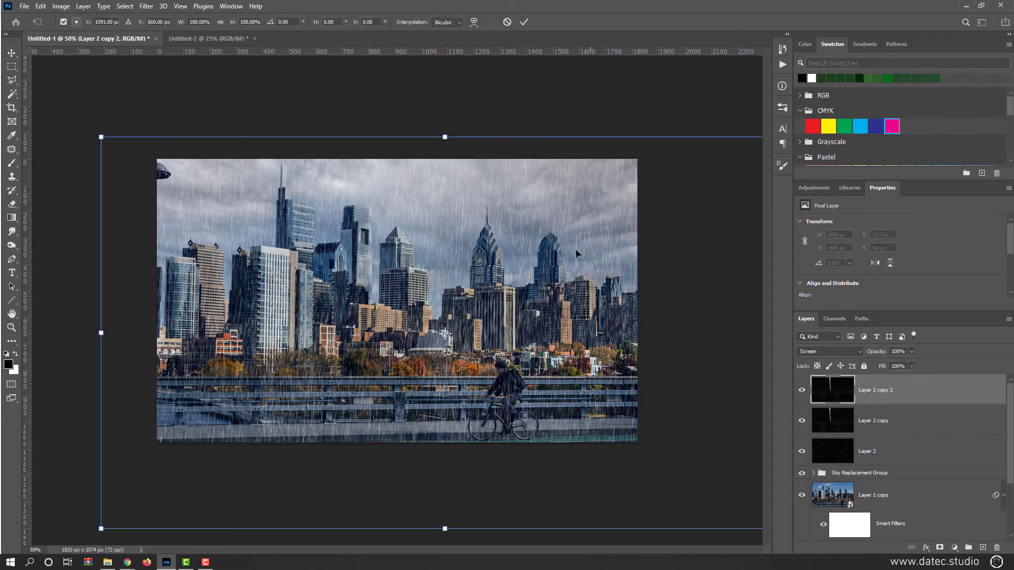
key("ctrl+minus")
left_click_drag(659, 451, 494, 360)
key("ctrl+plus")
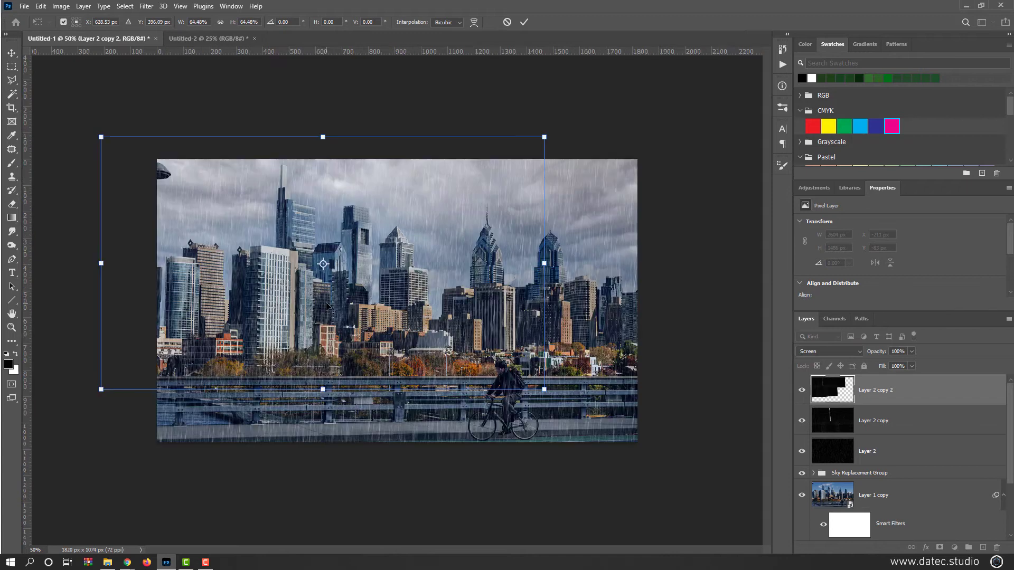
mouse_move(323, 315)
left_mouse_down()
mouse_move(333, 333)
mouse_move(325, 287)
mouse_move(319, 320)
left_mouse_up()
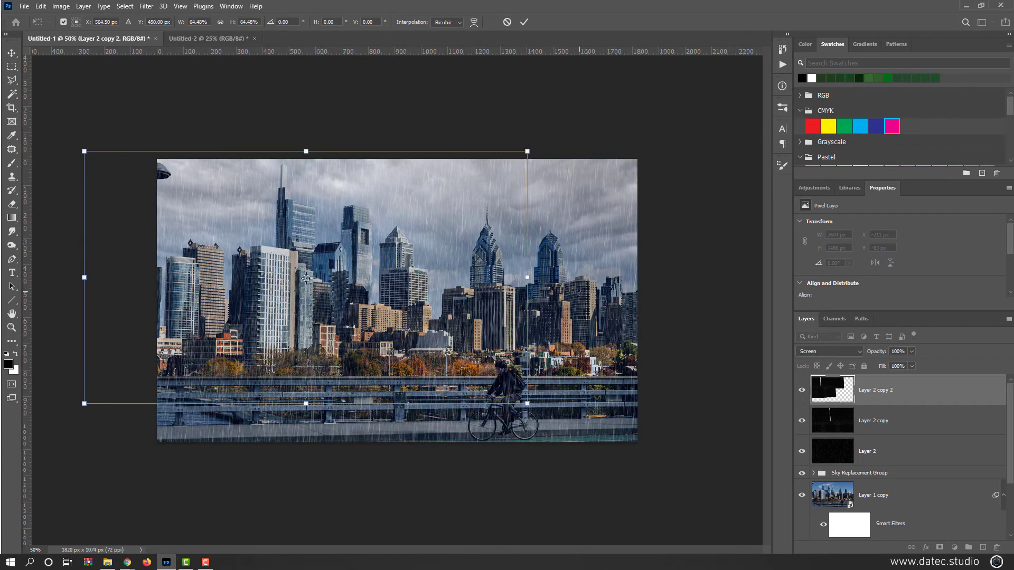
left_click_drag(79, 409, 72, 384)
key("Return")
left_click_drag(336, 289, 141, 378)
key("ctrl+j")
key("ctrl+j")
Merge the newest rain patches down into a single Layer 2 copy 2.
key("ctrl+e")
key("ctrl+e")
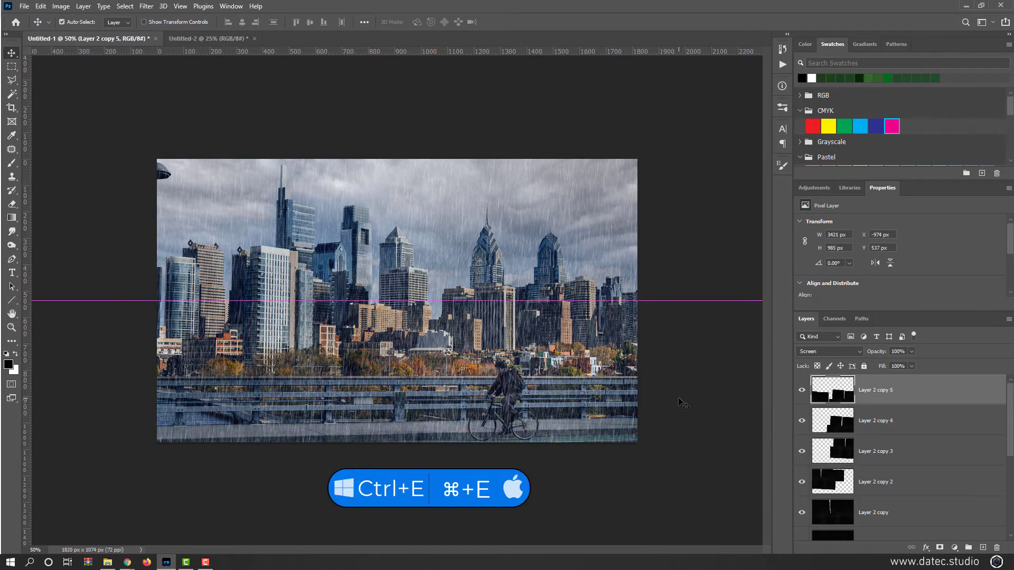
key("ctrl+e")
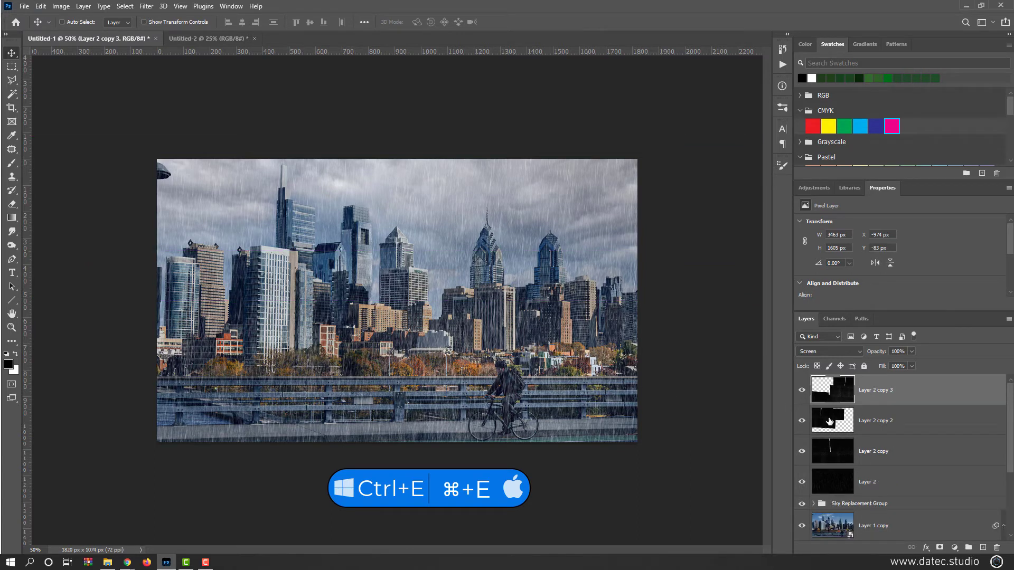
key("ctrl+e")
scroll(494, 275, "up", 2)
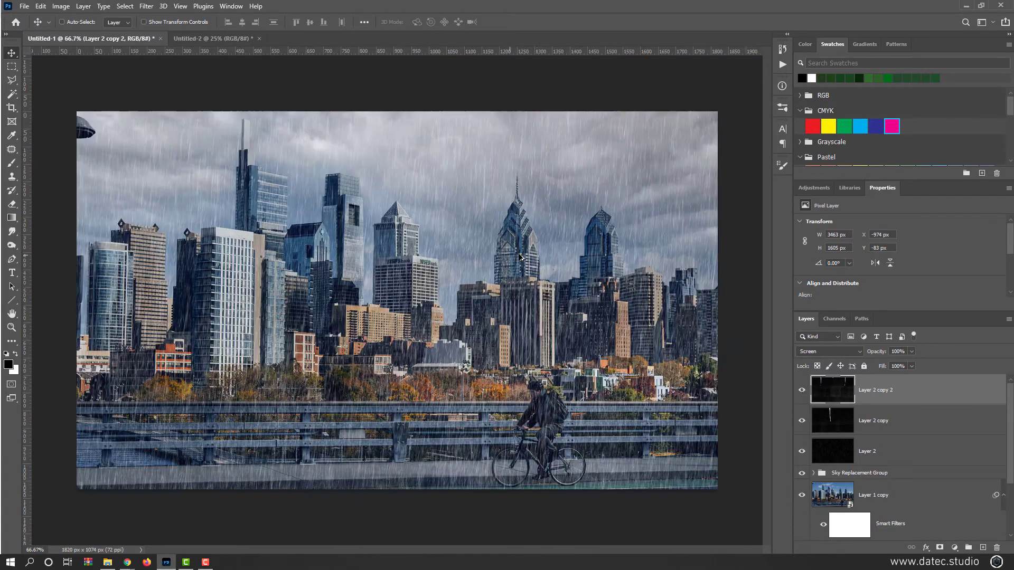
left_click_drag(661, 272, 622, 369)
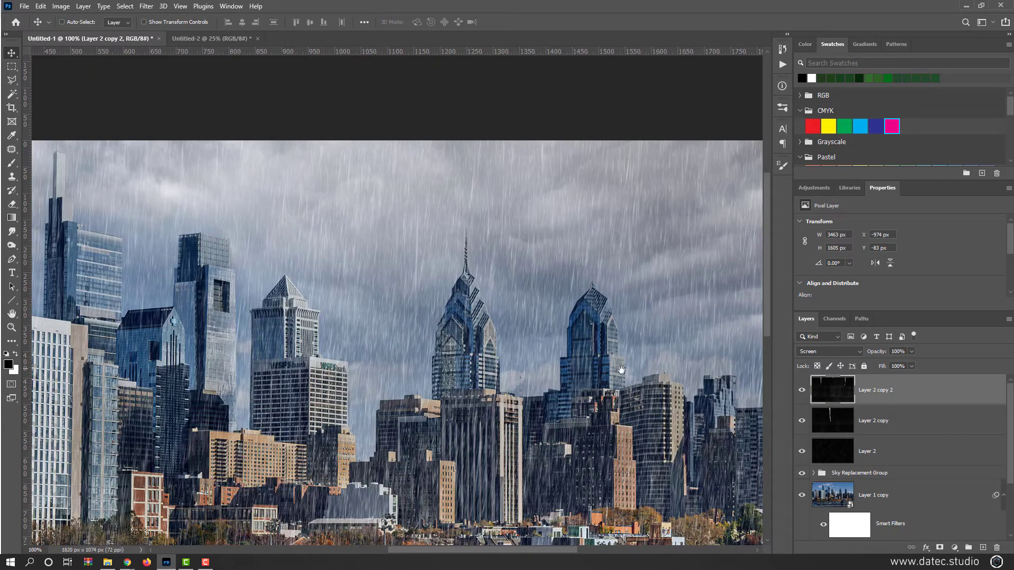
Toggle the top rain layer, Layer 2 copy and Layer 2 off and on to compare them.
left_click(804, 391)
left_click(804, 392)
left_click(803, 422)
left_click(803, 421)
left_click(802, 450)
left_click(801, 450)
Set Layer 2 copy to 78% opacity and Layer 2 copy 2 to 74%.
left_click(827, 426)
left_click_drag(880, 355, 869, 353)
key("alt+bracketright")
key("Return")
left_click(830, 450)
Duplicate Layer 2 and enlarge the new rain copy to about 195%.
key("ctrl+minus")
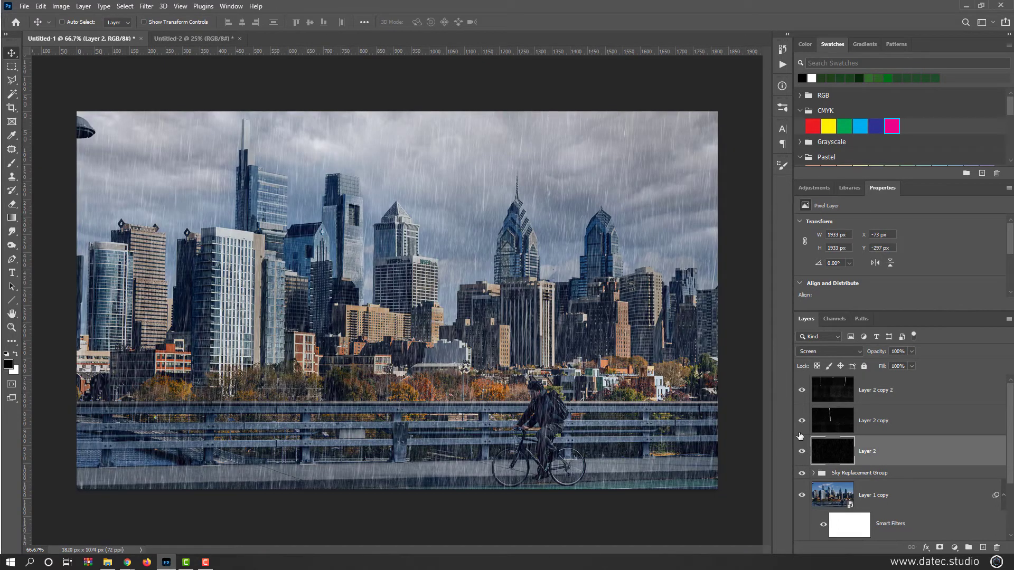
key("ctrl+j")
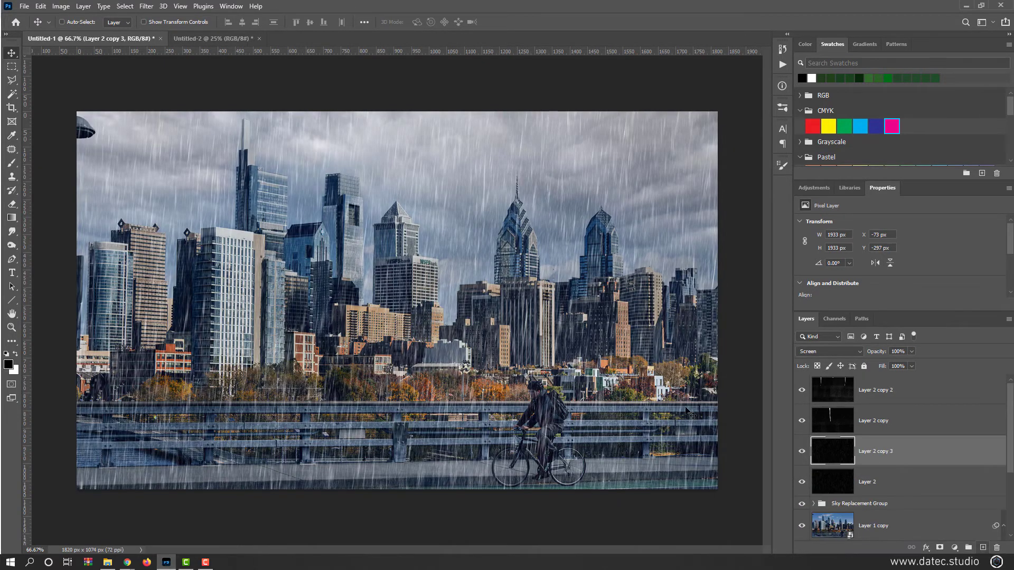
key("ctrl+t")
key("ctrl+minus")
key("ctrl+minus")
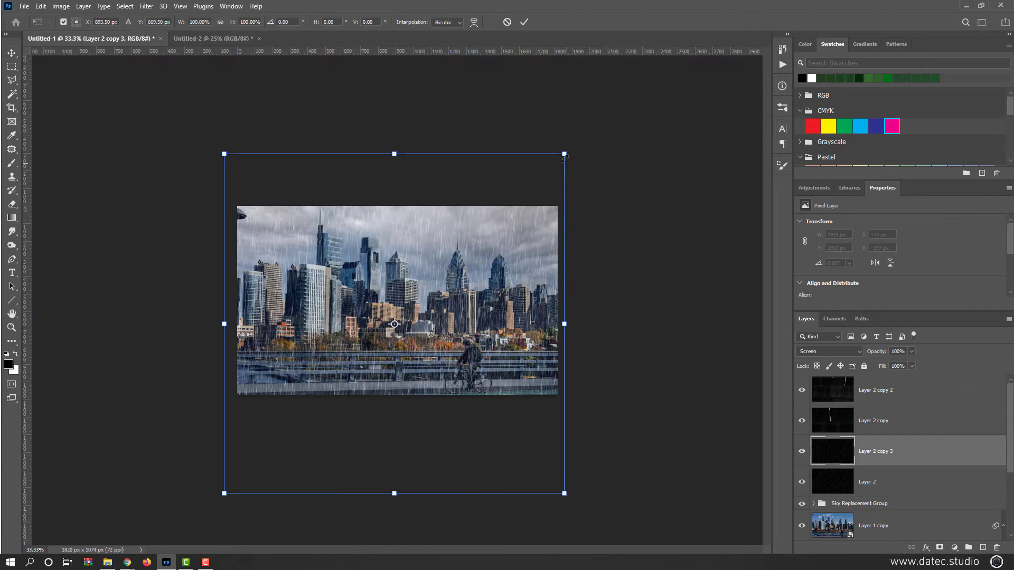
left_click_drag(564, 154, 725, 3)
key("ctrl+plus")
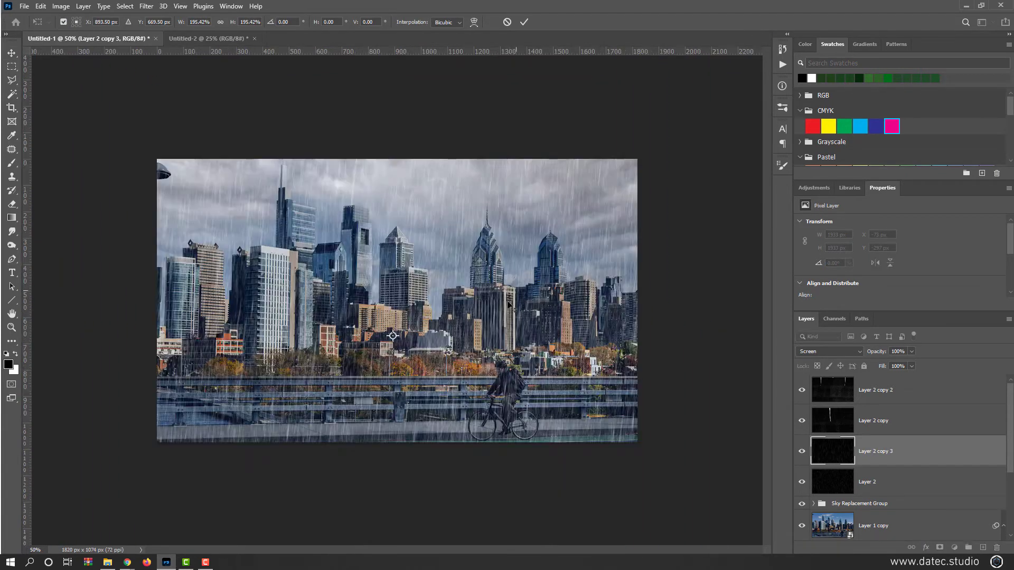
key("Return")
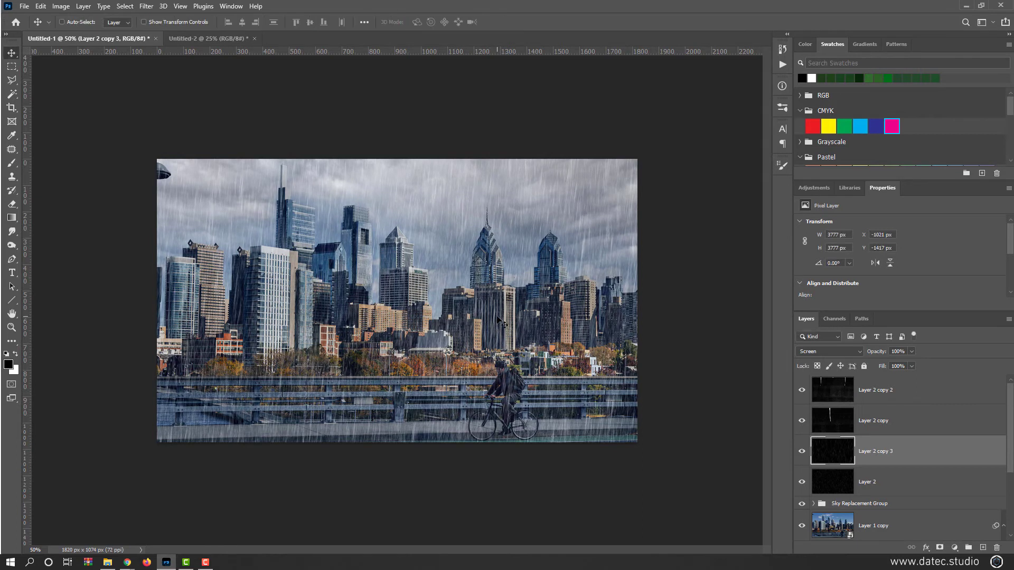
key("ctrl+plus")
key("ctrl+plus")
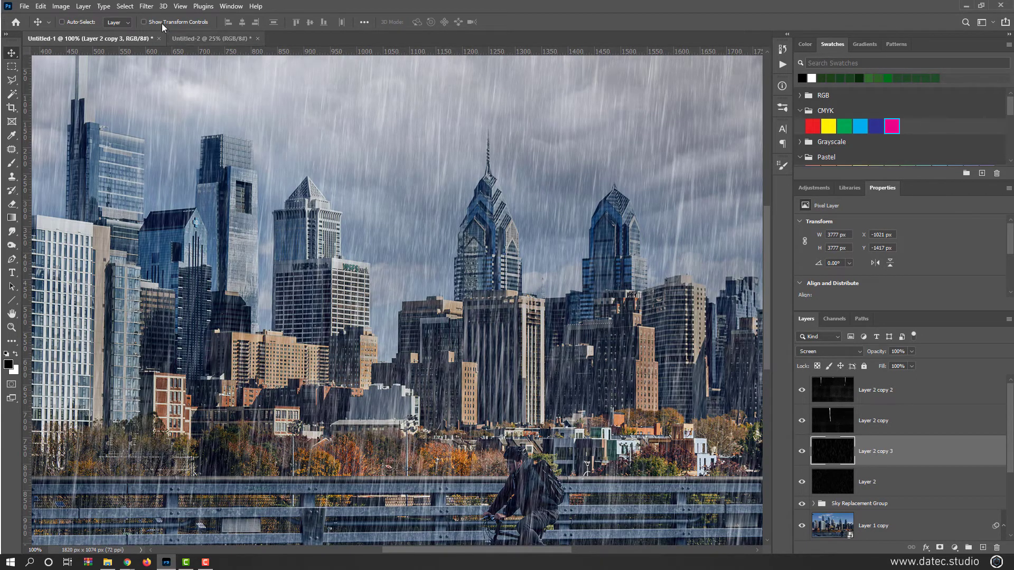
Apply a Motion Blur with an 81° angle and 103-pixel distance to the enlarged rain copy.
left_click(146, 6)
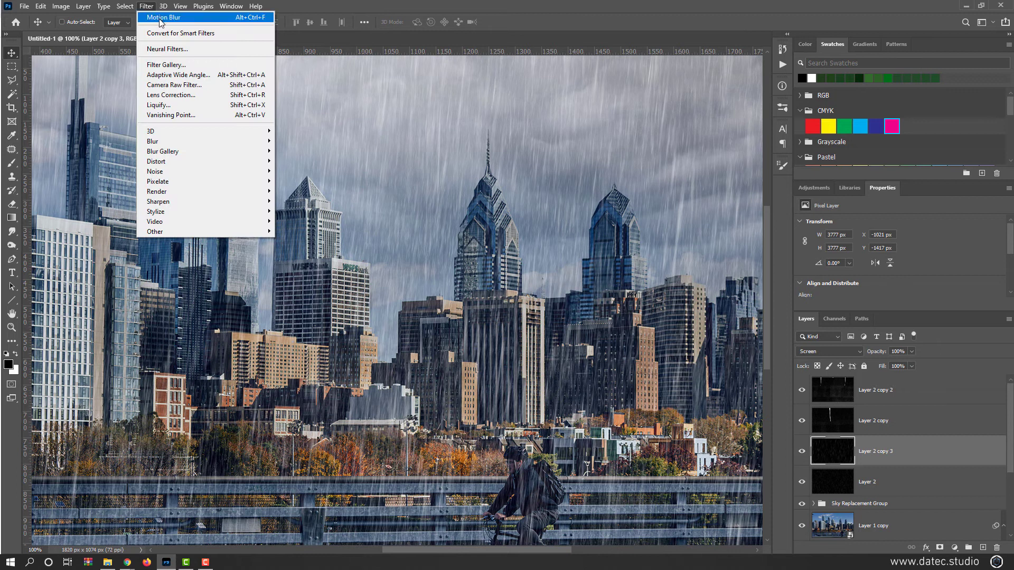
mouse_move(185, 141)
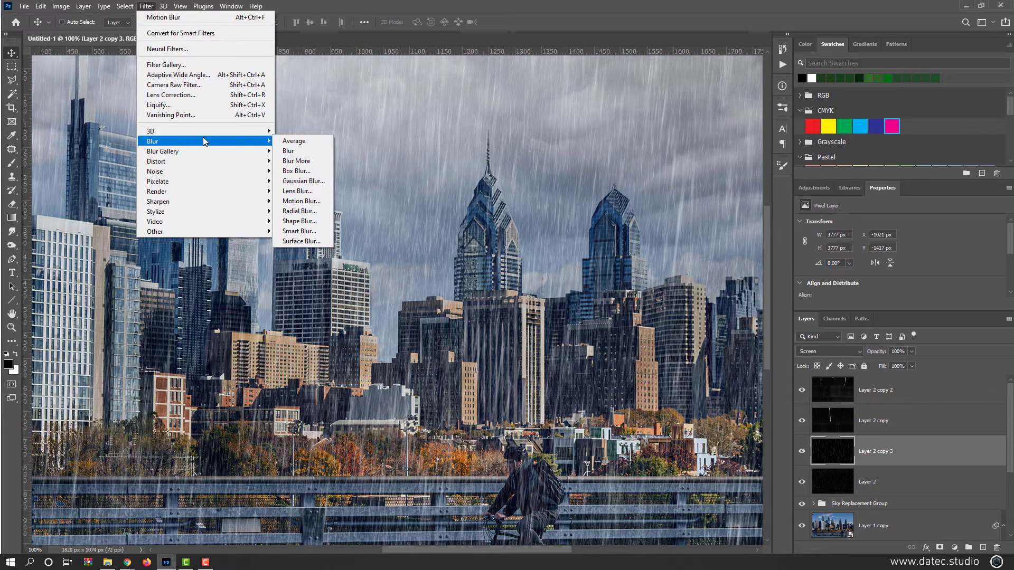
left_click(301, 201)
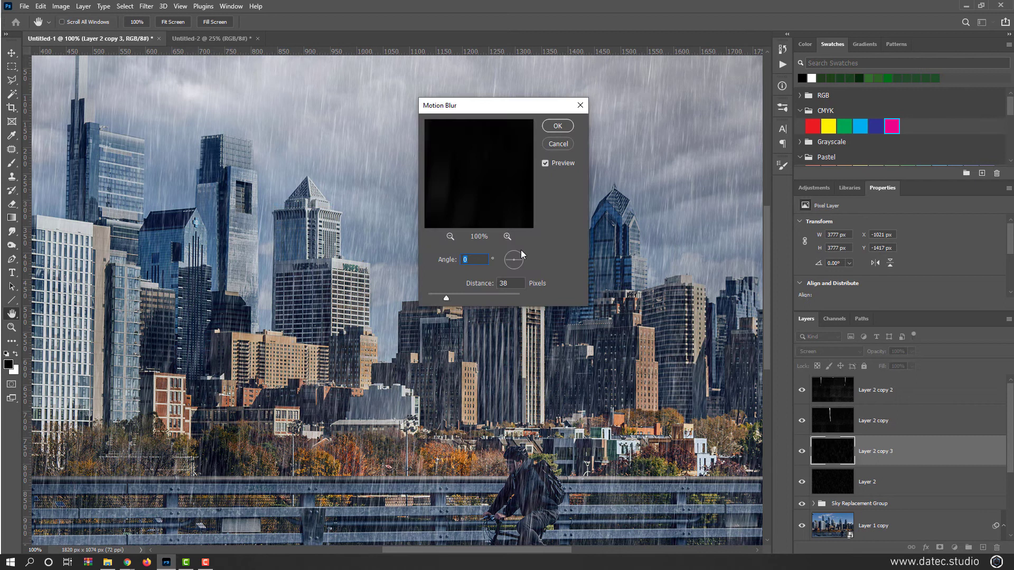
left_click_drag(521, 253, 518, 252)
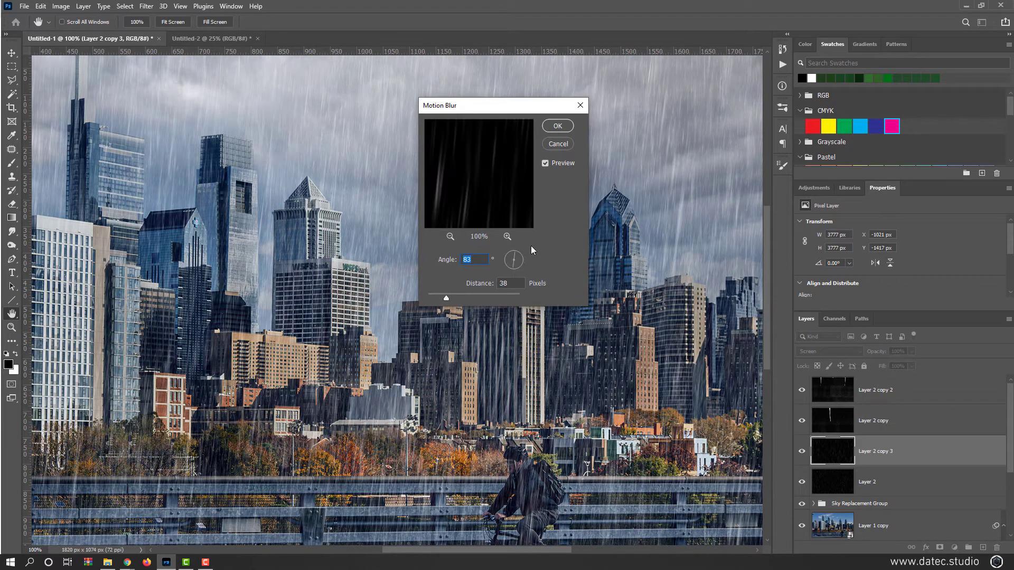
left_click(557, 161)
left_click(461, 295)
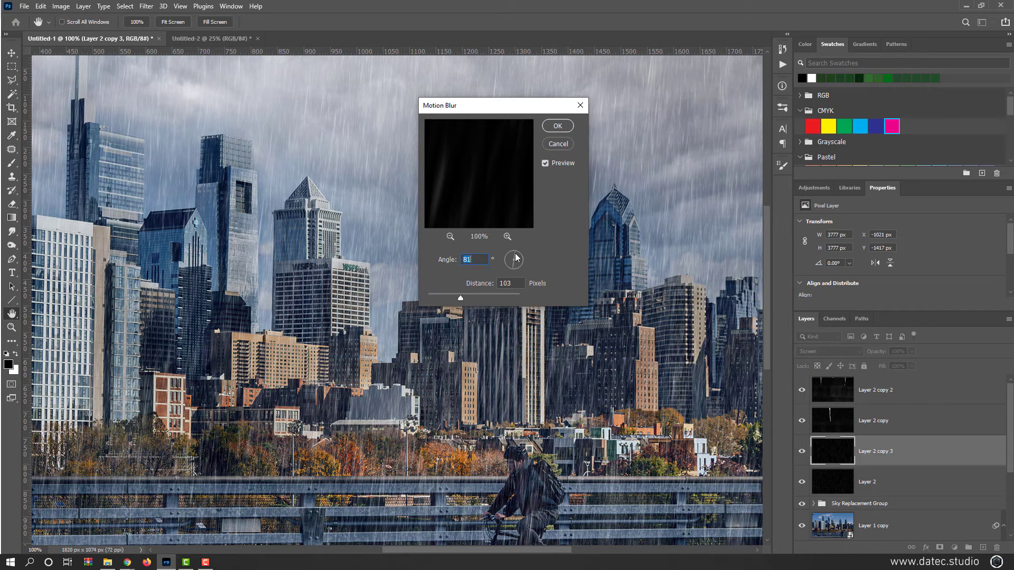
left_click(558, 126)
key("ctrl+minus")
key("ctrl+minus")
key("v")
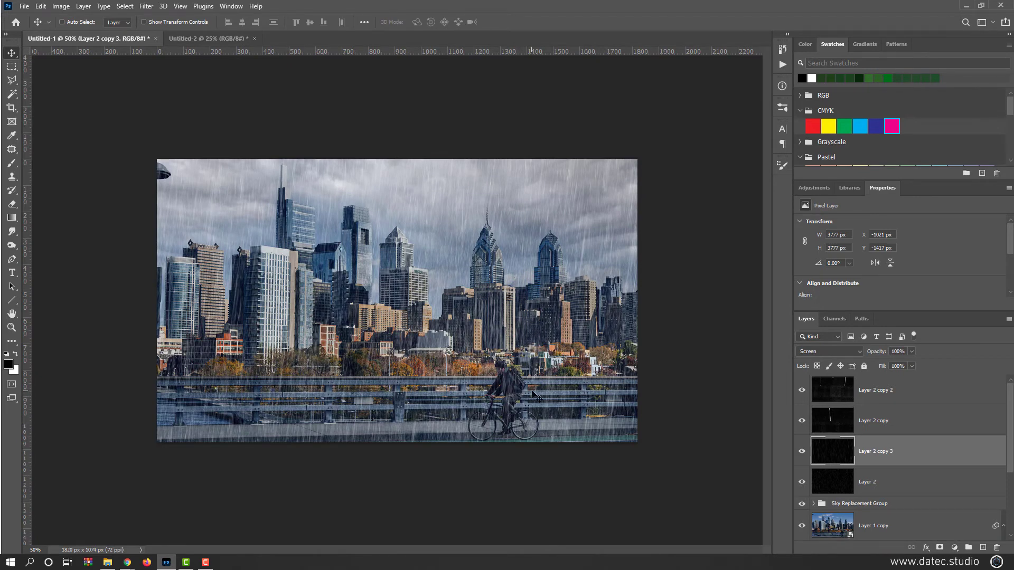
Duplicate Layer 2 copy as a trial layer and move it to the top of the stack.
key("ctrl+plus")
key("ctrl+plus")
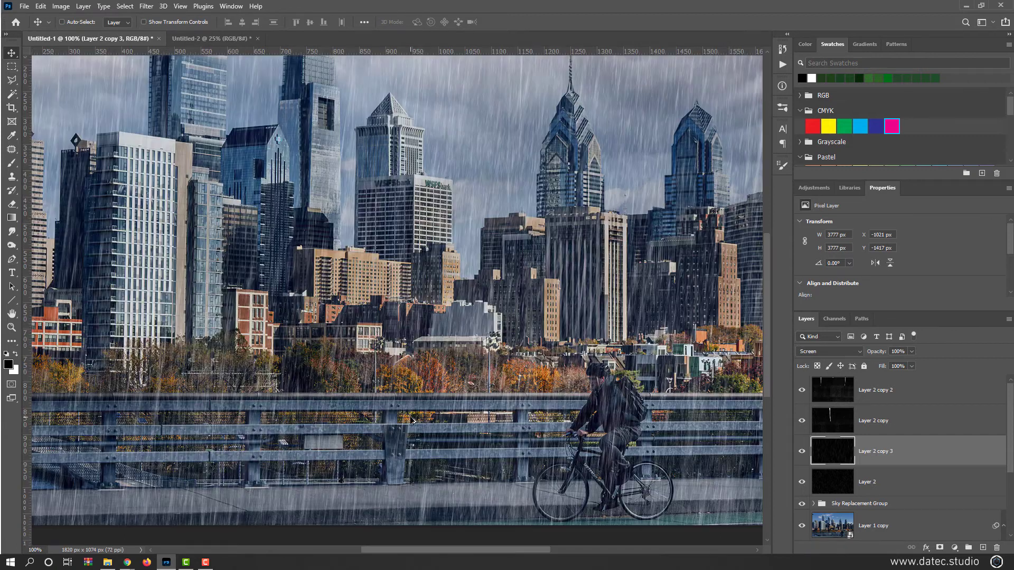
left_click_drag(362, 411, 445, 342)
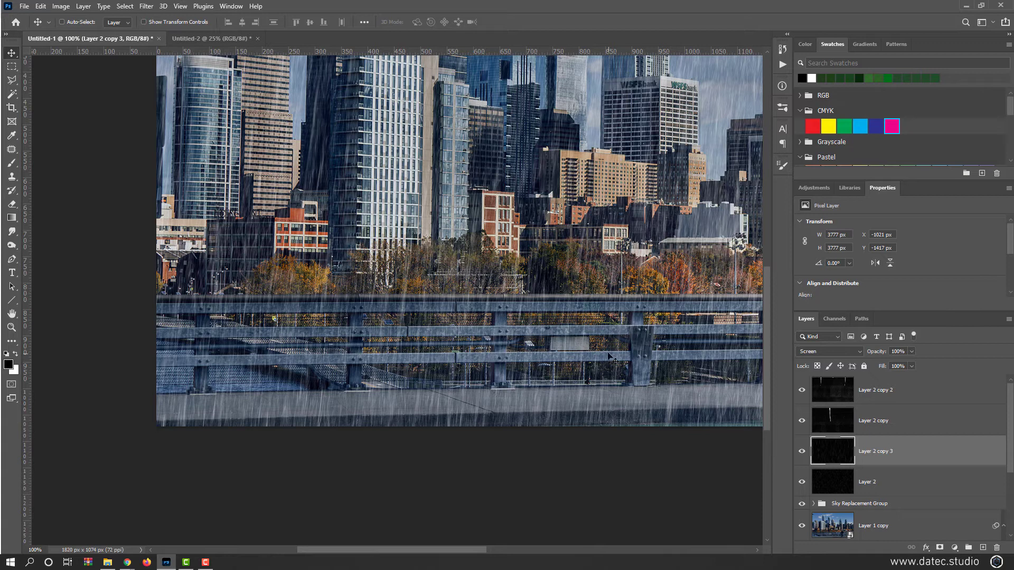
left_click(834, 426)
left_click(802, 421)
left_click(802, 421)
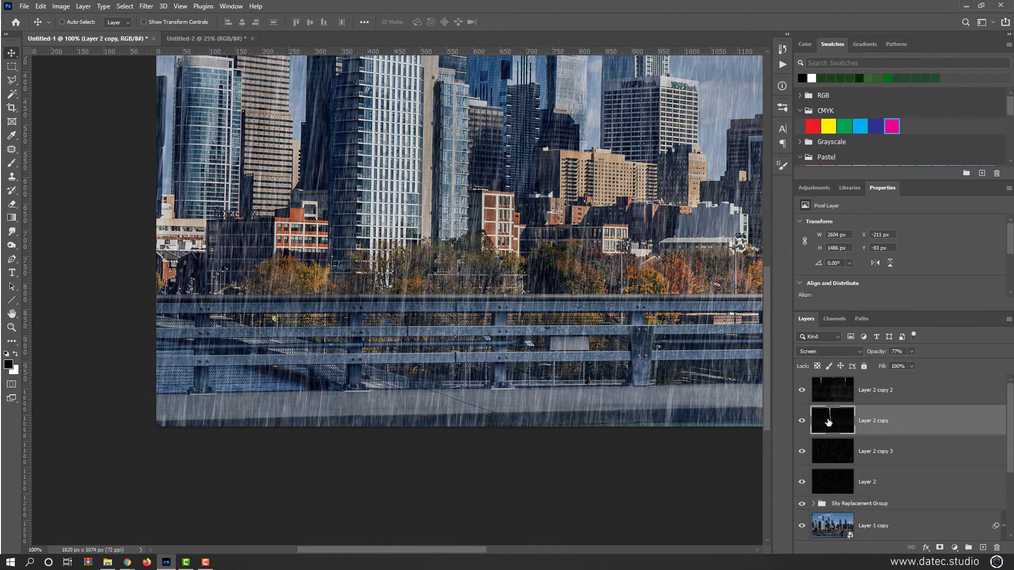
left_click_drag(829, 421, 982, 547)
left_click_drag(841, 422, 850, 385)
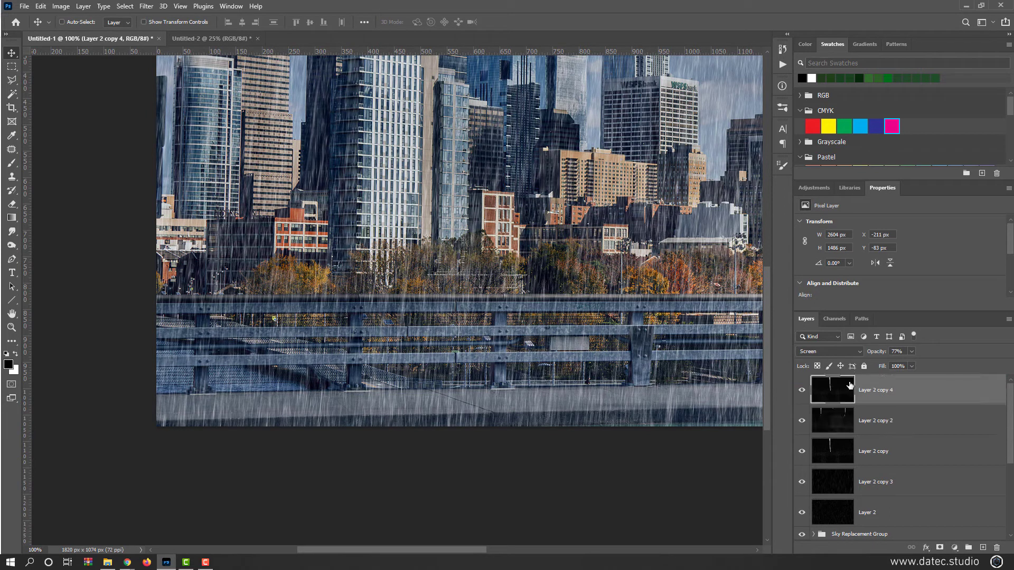
Try Normal blending at 100% opacity on the trial rain copy.
left_click(856, 351)
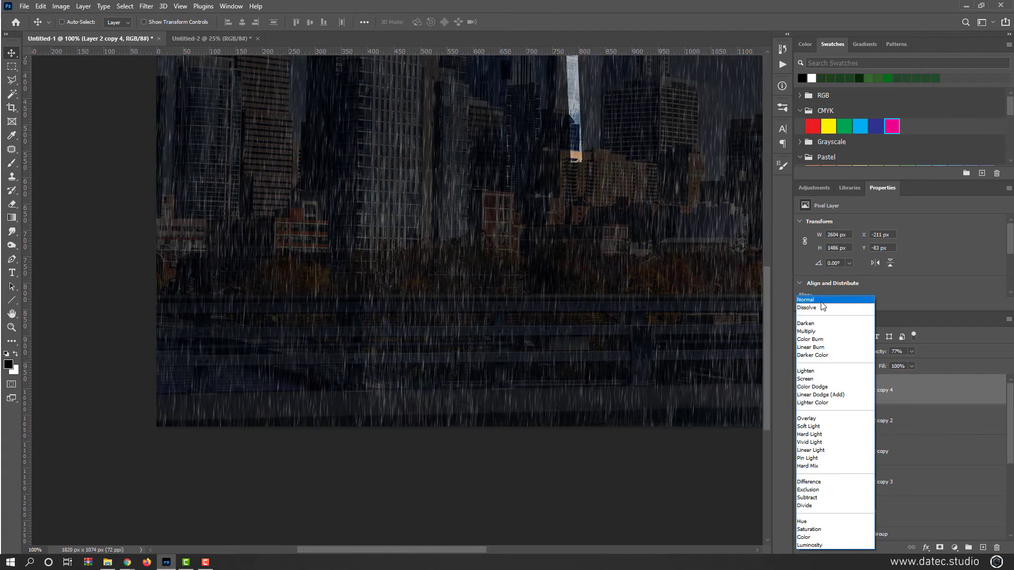
left_click(816, 301)
left_click_drag(580, 343, 684, 415)
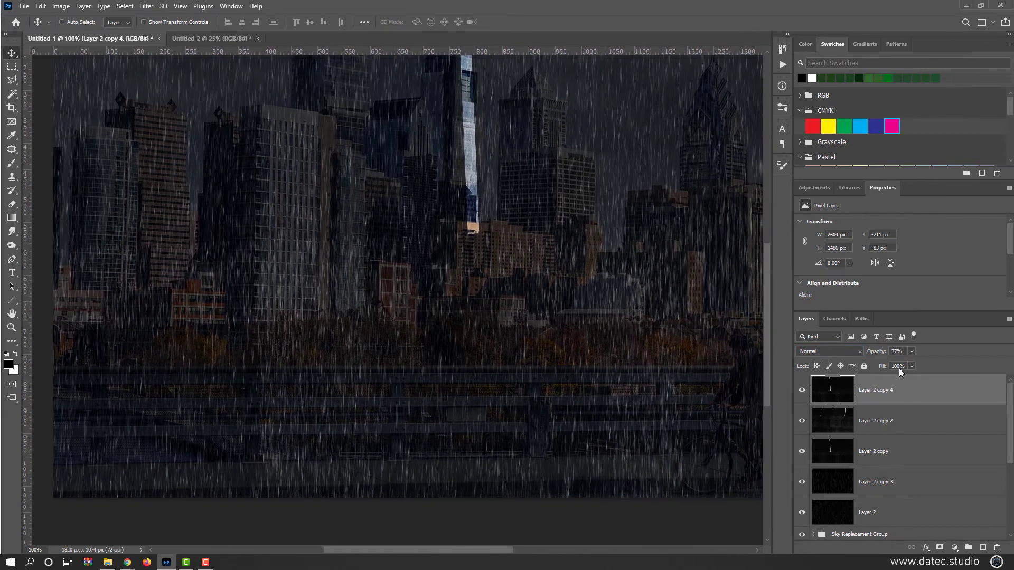
left_click_drag(882, 355, 973, 350)
Delete the trial copy and duplicate Layer 2 as Layer 2 copy 4.
key("ctrl+minus")
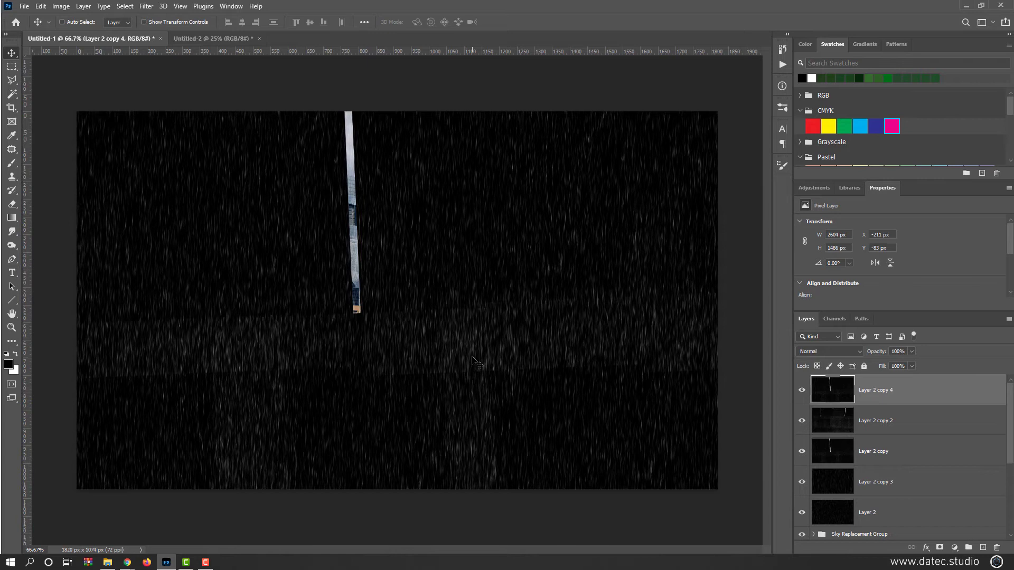
key("Delete")
left_click_drag(834, 482, 985, 547)
Scale the Layer 2 copy 4 rain down to about 30% and flatten it into a thin band.
key("ctrl+t")
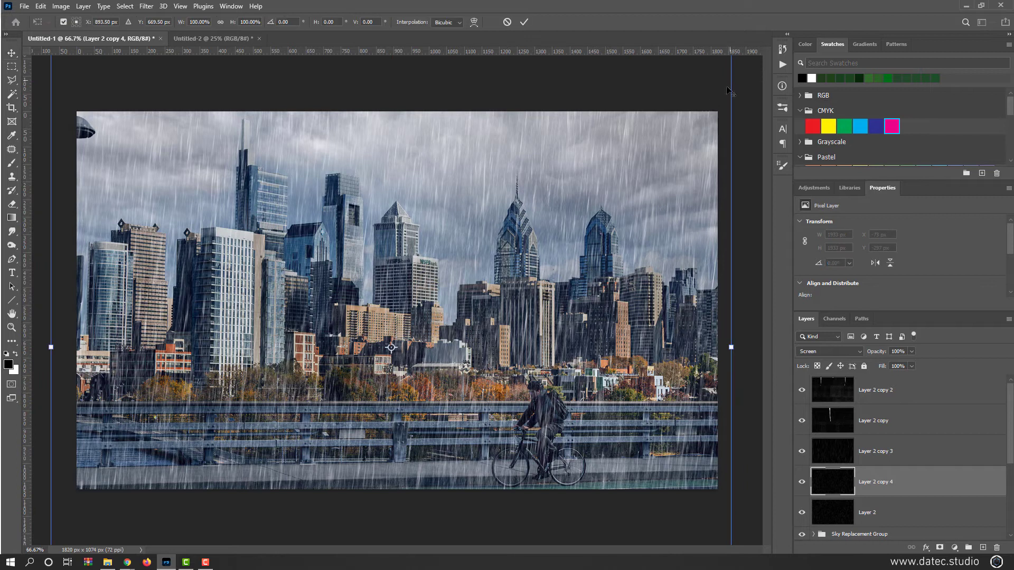
key("ctrl+minus")
left_click_drag(647, 81, 468, 259)
key("ctrl+plus")
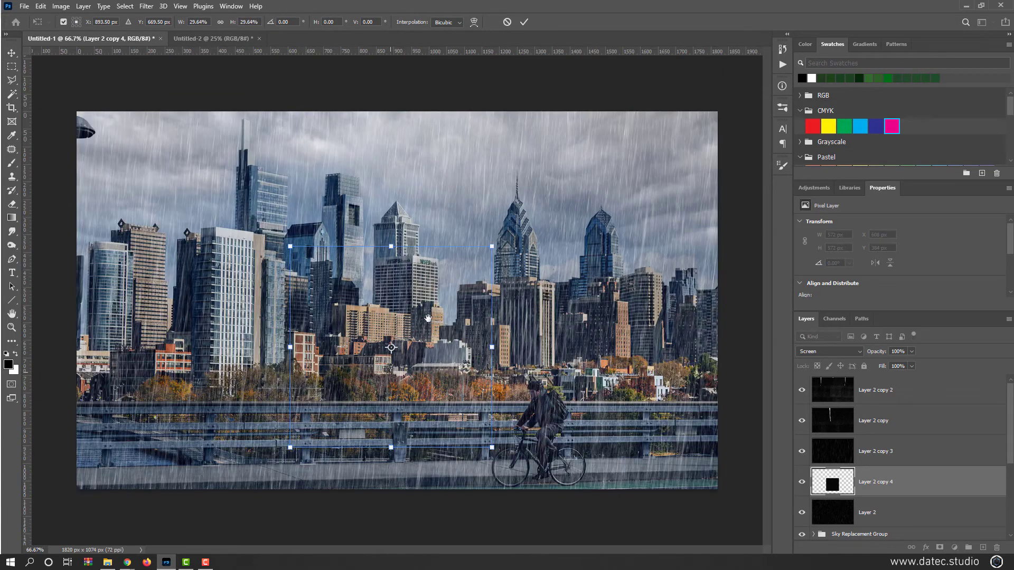
left_click_drag(391, 245, 391, 379)
key("ctrl+plus")
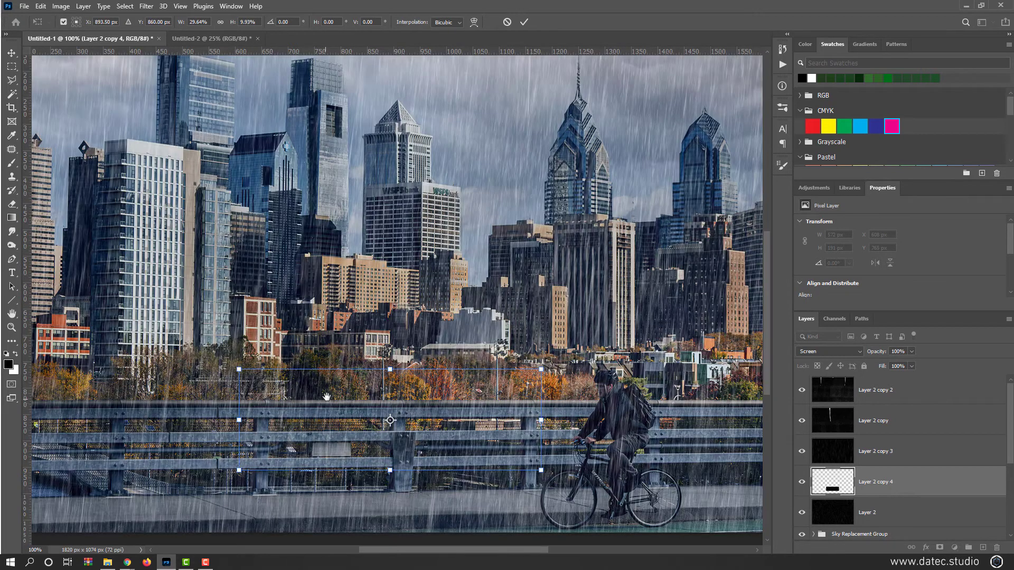
Move the band onto the tree line above the railing and widen its top in perspective.
left_click_drag(332, 394, 173, 332)
key("ctrl+plus")
left_click_drag(200, 369, 242, 270)
left_click_drag(299, 315, 538, 400)
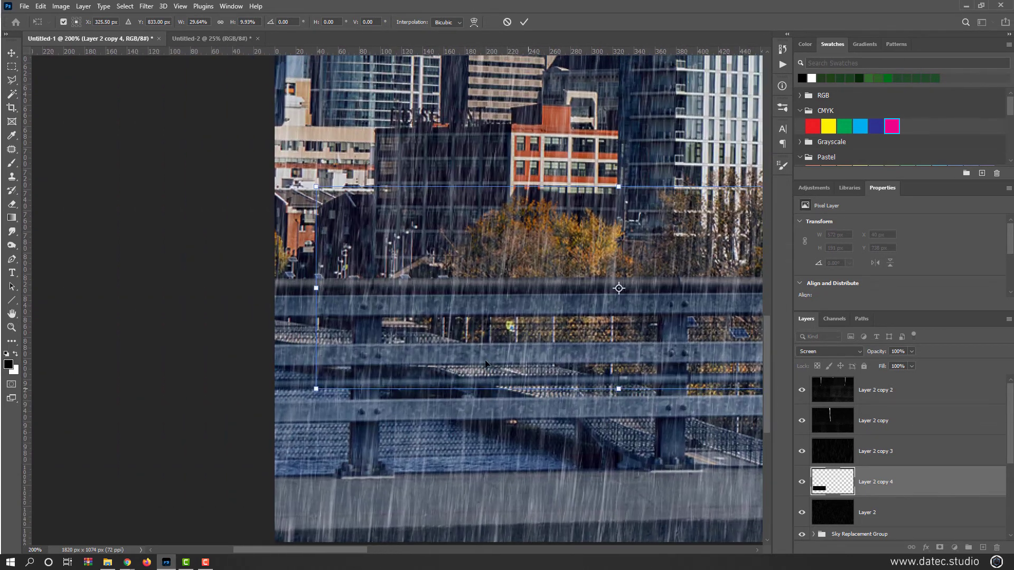
left_click_drag(470, 355, 432, 255)
left_click_drag(711, 157, 606, 274)
scroll(528, 259, "down", 3)
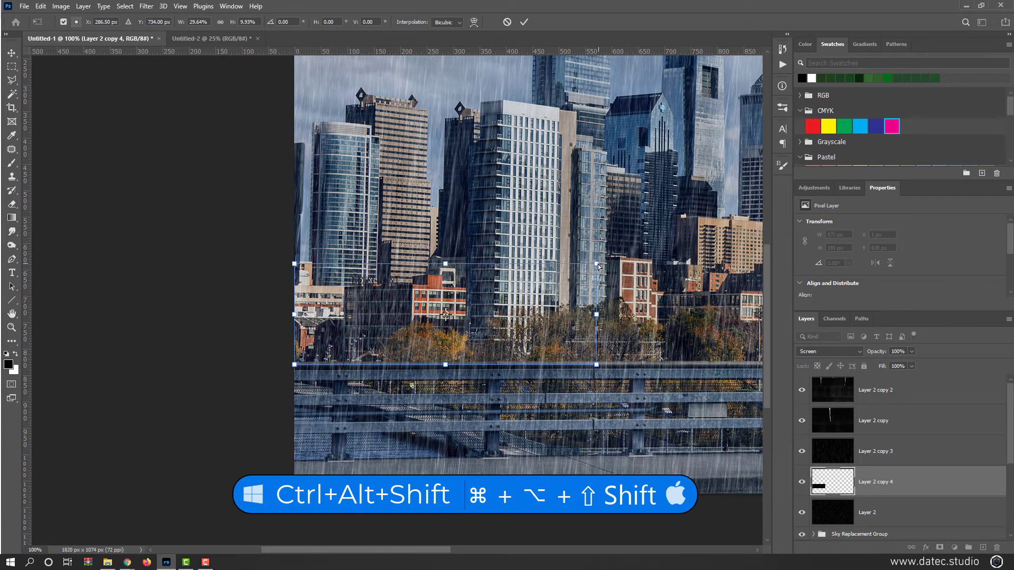
left_click_drag(599, 266, 660, 264)
left_click_drag(446, 264, 446, 310)
Commit the strip, add a skewed duplicate, and merge it down into Layer 2 copy 4.
key("Return")
scroll(382, 353, "up", 1)
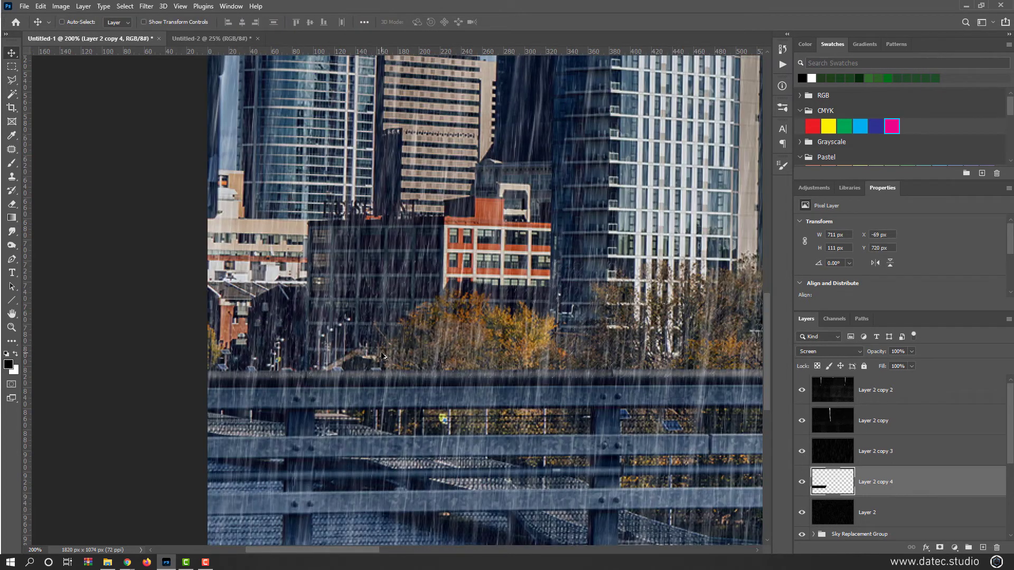
key("ctrl")
key("ctrl+j")
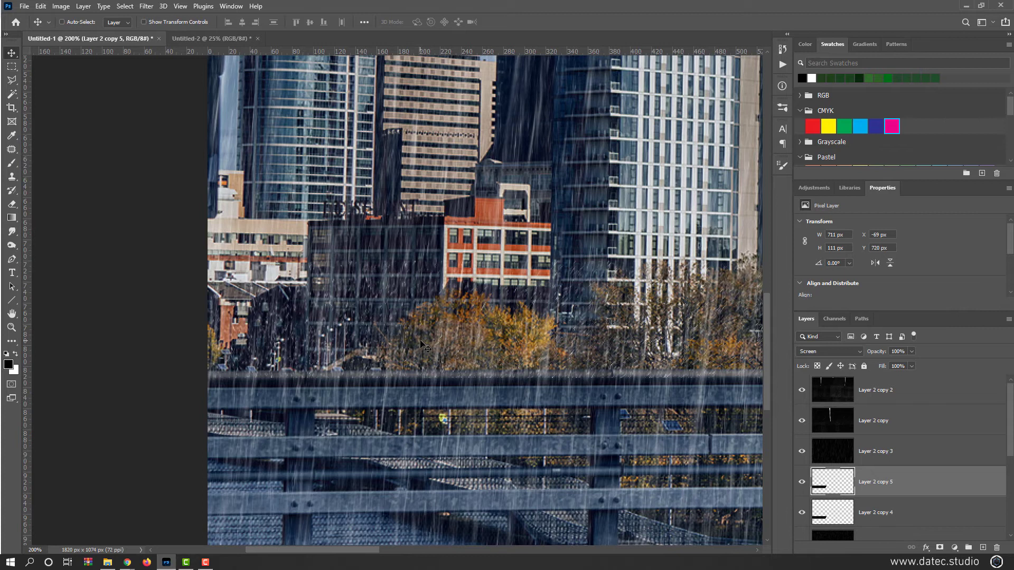
key("ctrl+t")
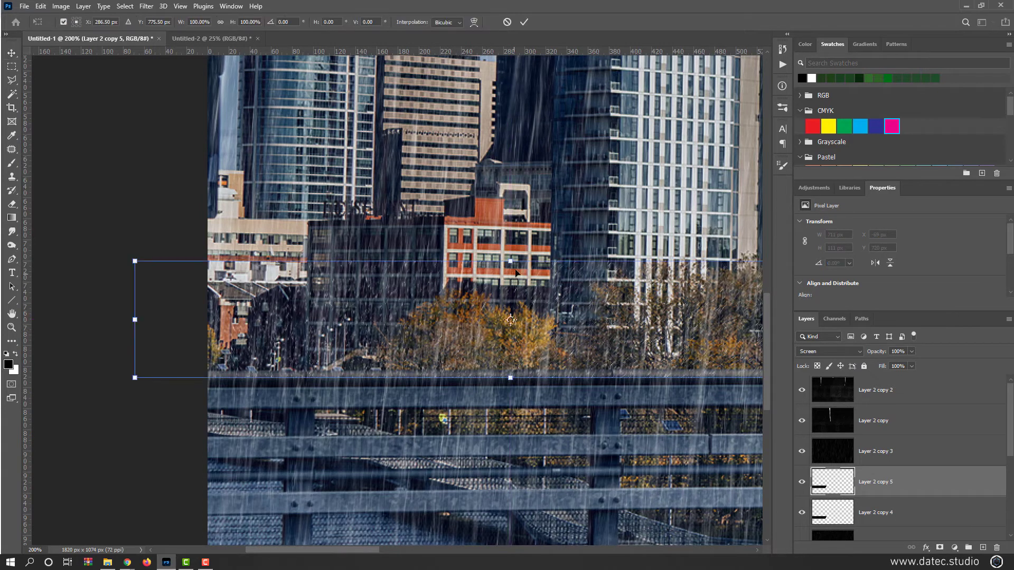
left_click_drag(510, 262, 466, 306)
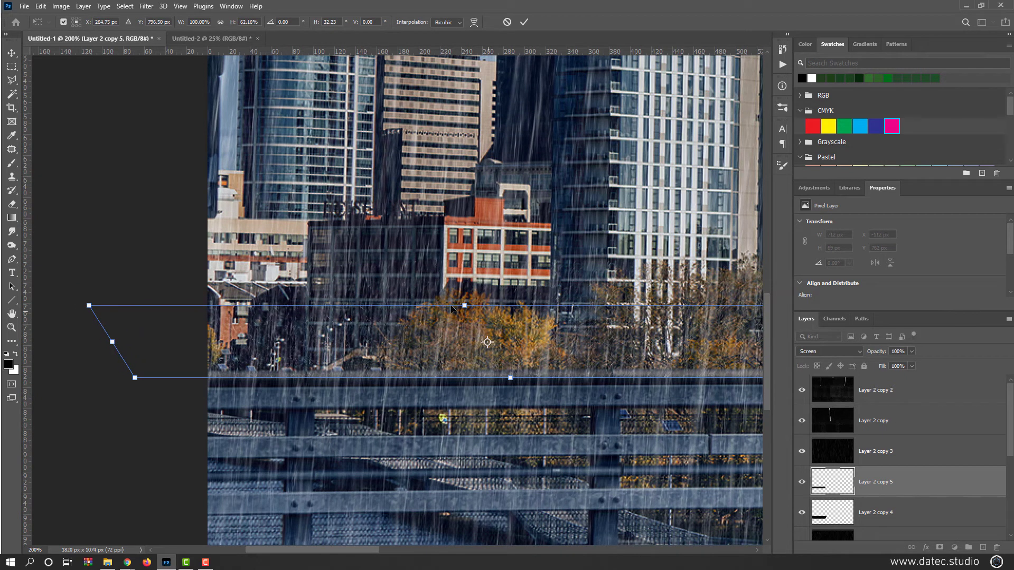
left_click_drag(89, 307, 109, 305)
key("Return")
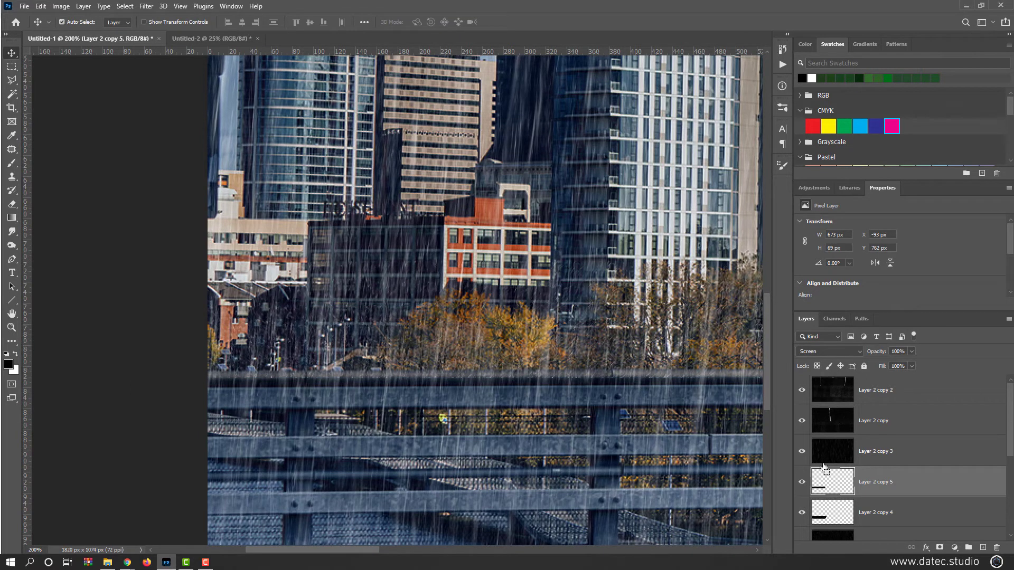
key("ctrl+e")
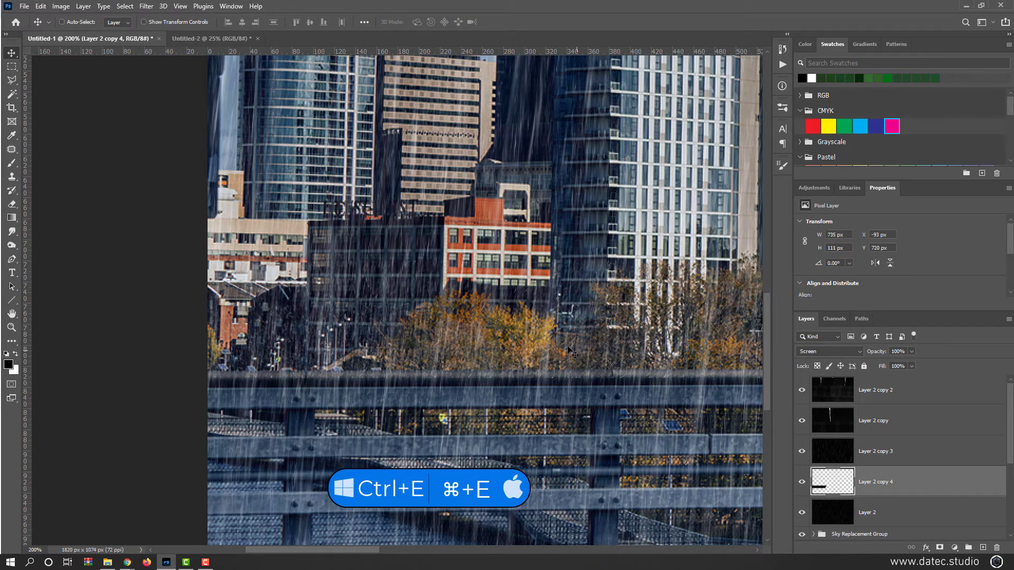
Set the Eraser to about 197 px with lower flow.
key("e")
right_click(397, 286, "alt")
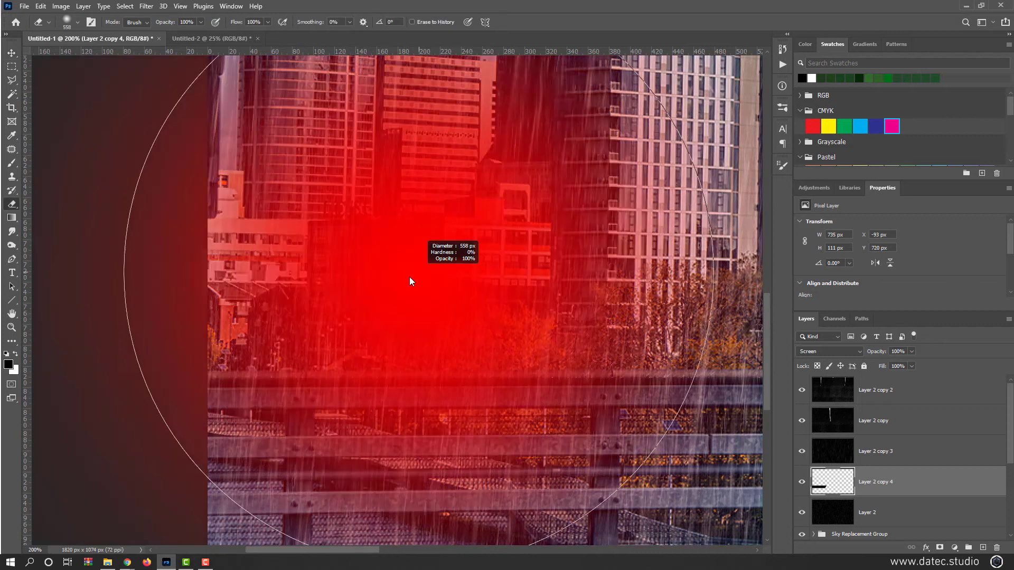
mouse_move(397, 285)
left_mouse_down()
mouse_move(237, 312)
mouse_move(227, 285)
left_mouse_up()
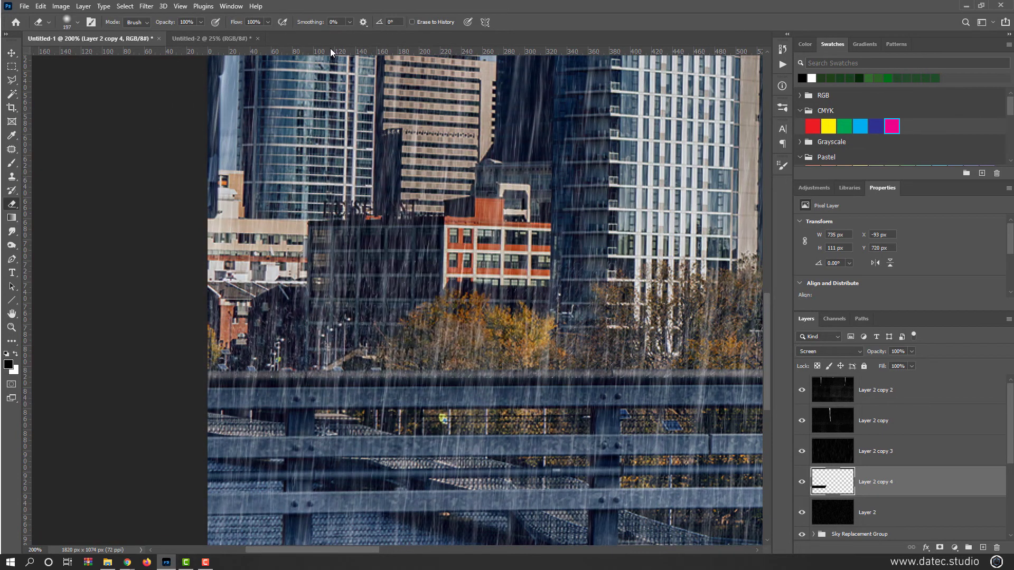
left_click_drag(243, 24, 200, 27)
Solo Layer 2 copy 4 and test a soft erase on the strip's right end, then undo it.
left_click(802, 482, "alt")
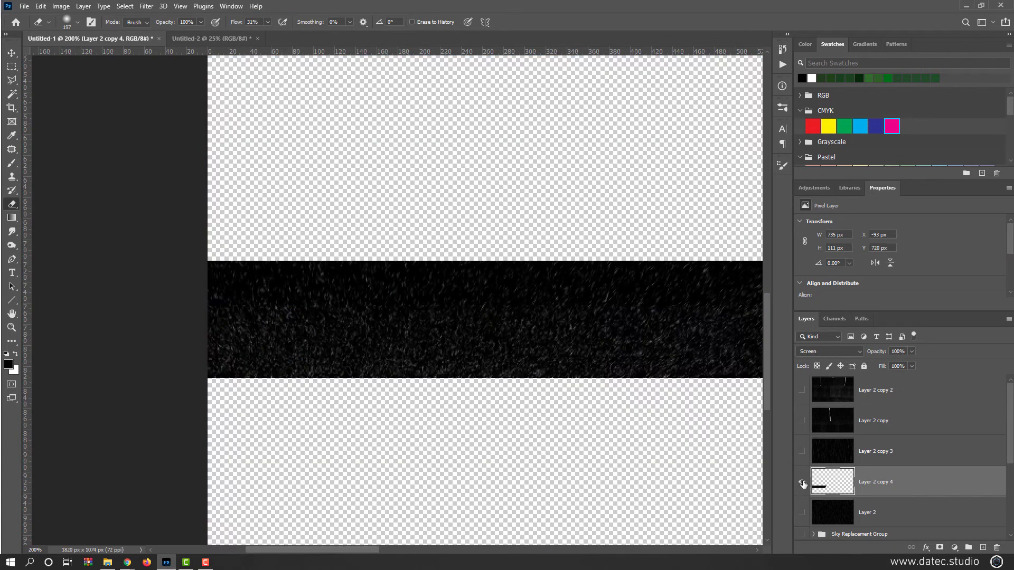
key("ctrl+minus")
key("ctrl+minus")
key("ctrl+plus")
key("ctrl+plus")
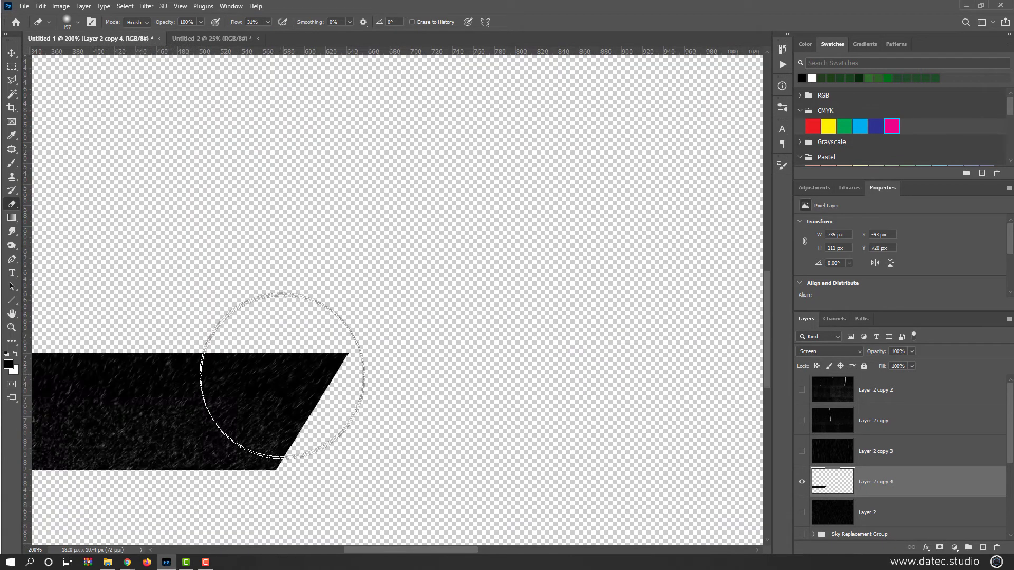
left_click_drag(274, 374, 617, 356)
key("ctrl+minus")
mouse_move(647, 300)
left_mouse_down()
mouse_move(592, 291)
mouse_move(634, 283)
left_mouse_up()
key("ctrl+z")
Resize the soft eraser to about 241 px, change its spacing, and fade out the strip's top edge.
right_click(609, 266, "alt")
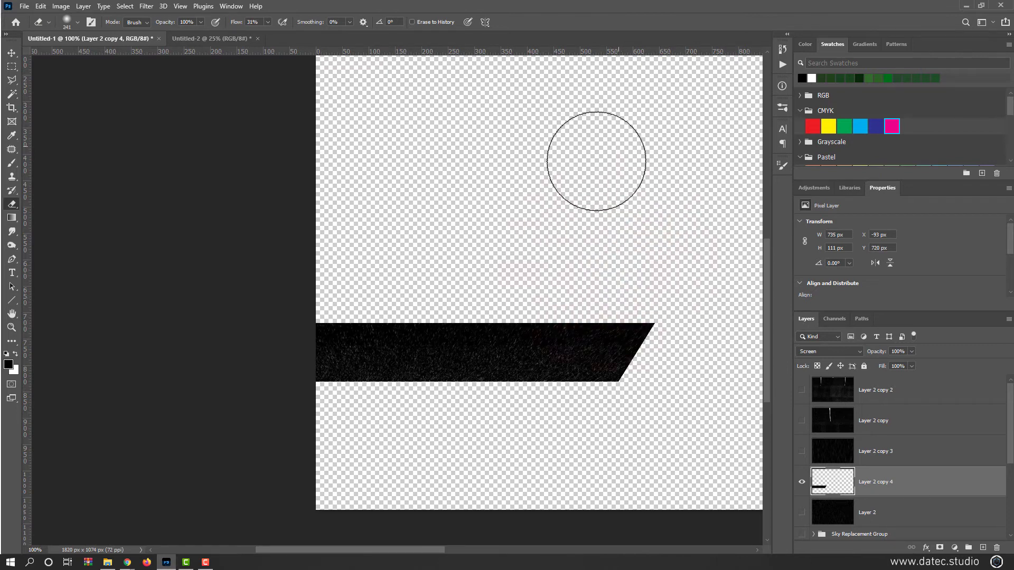
left_click(781, 167)
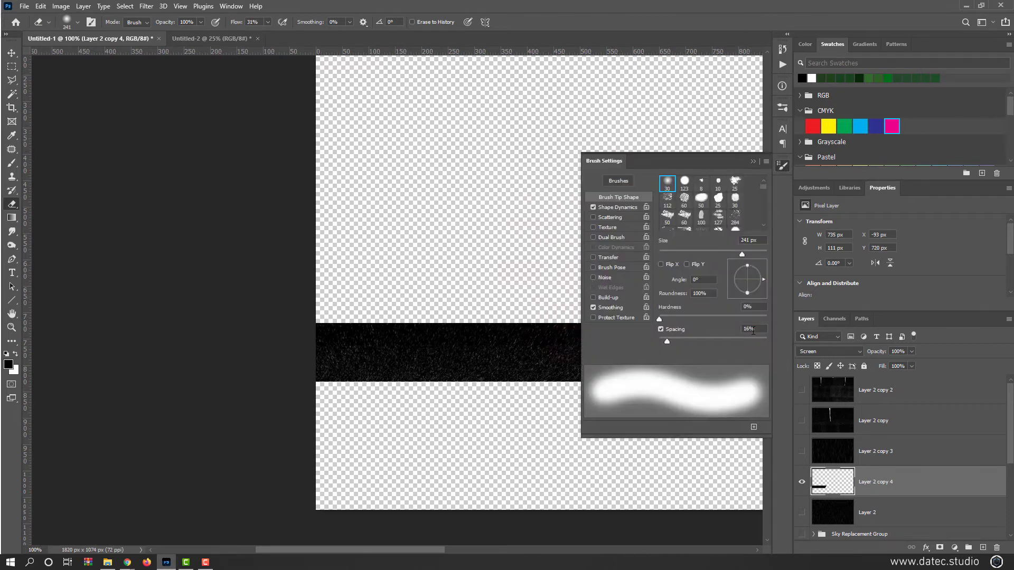
type("1")
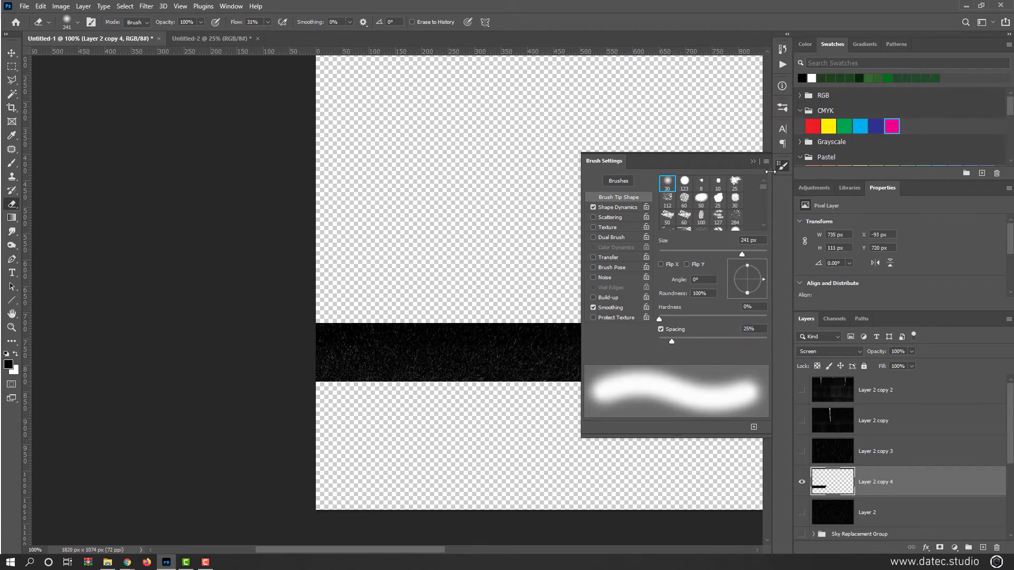
left_click(782, 166)
mouse_move(671, 284)
left_mouse_down()
mouse_move(536, 262)
mouse_move(565, 248)
mouse_move(528, 255)
mouse_move(604, 248)
mouse_move(280, 249)
left_mouse_up()
key("ctrl+z")
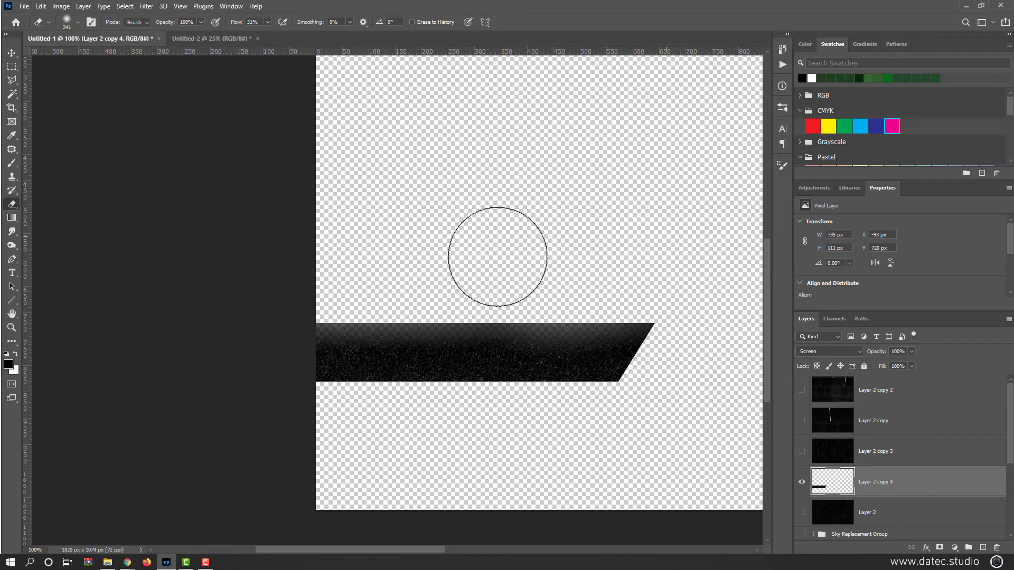
left_click_drag(483, 251, 662, 276)
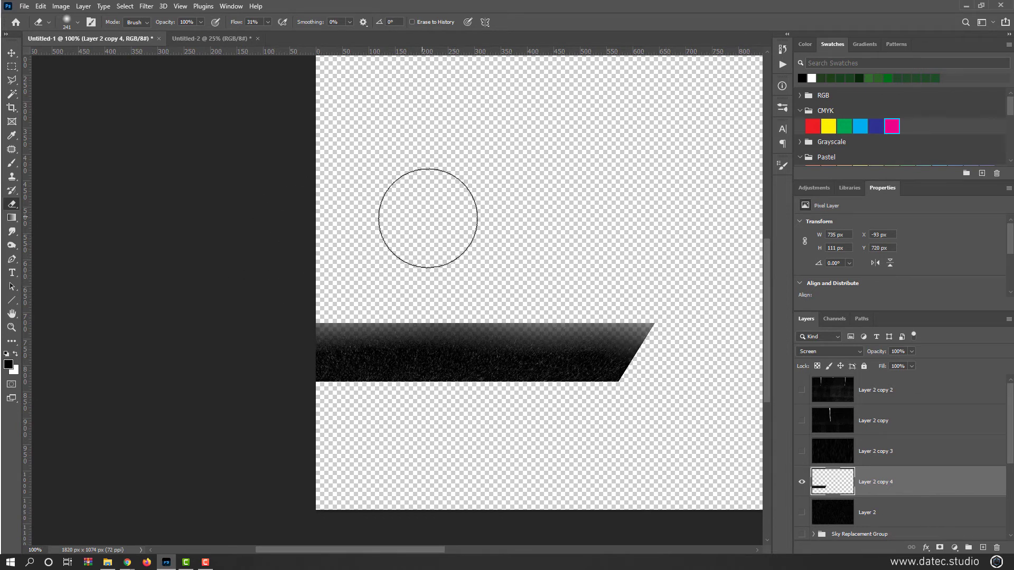
left_click(12, 52)
Show all layers again and duplicate the rain strip further right along the ground.
scroll(469, 317, "up", 1)
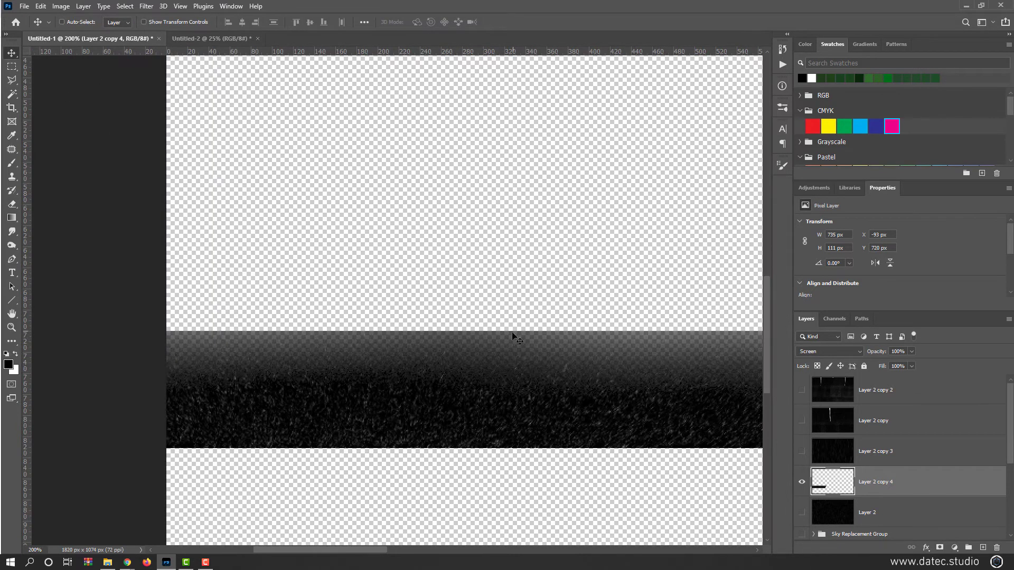
left_click(802, 484, "alt")
scroll(469, 436, "down", 3)
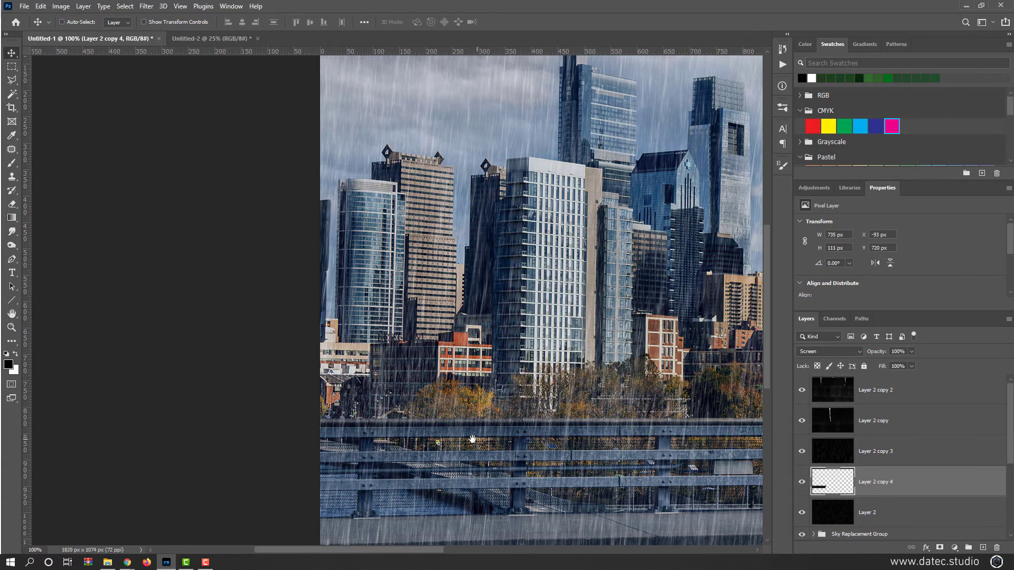
scroll(212, 316, "up", 2)
left_click_drag(195, 292, 676, 289)
scroll(309, 359, "right", 5)
scroll(309, 359, "left", 10)
left_click_drag(323, 371, 365, 394)
Flip the copied rain strip horizontally.
key("ctrl+t")
right_click(391, 384)
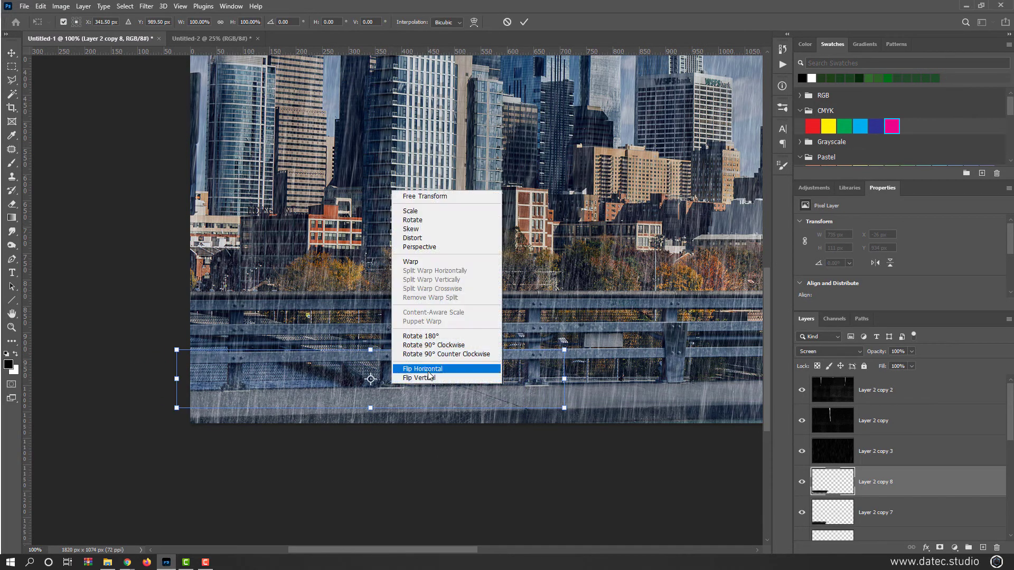
left_click(439, 369)
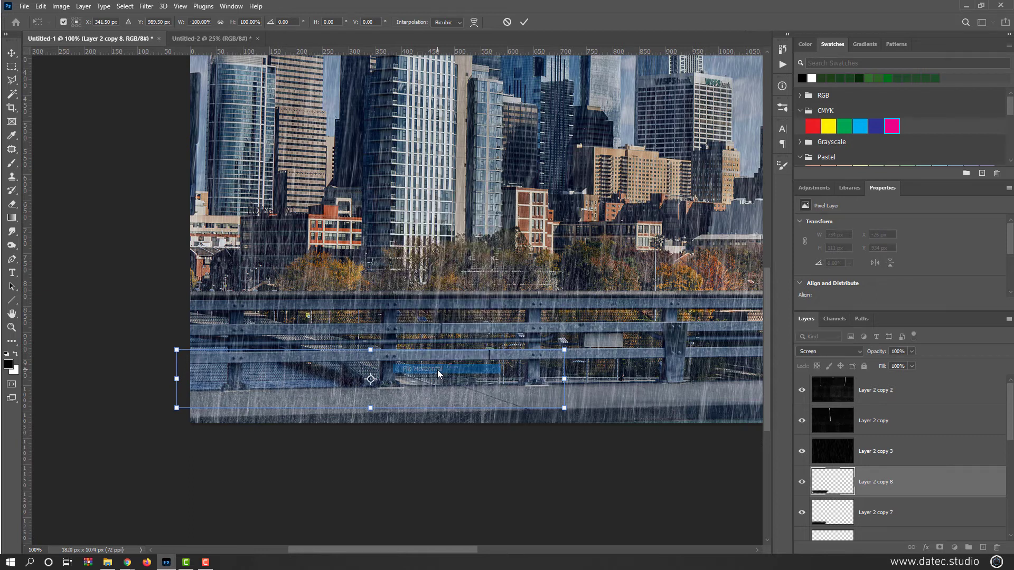
key("Return")
Spread more strip copies along the road toward the image's right edge.
left_click_drag(380, 399, 622, 394)
scroll(407, 422, "right", 10)
left_click_drag(293, 417, 353, 439)
left_click_drag(273, 413, 83, 397)
left_click_drag(171, 397, 614, 420)
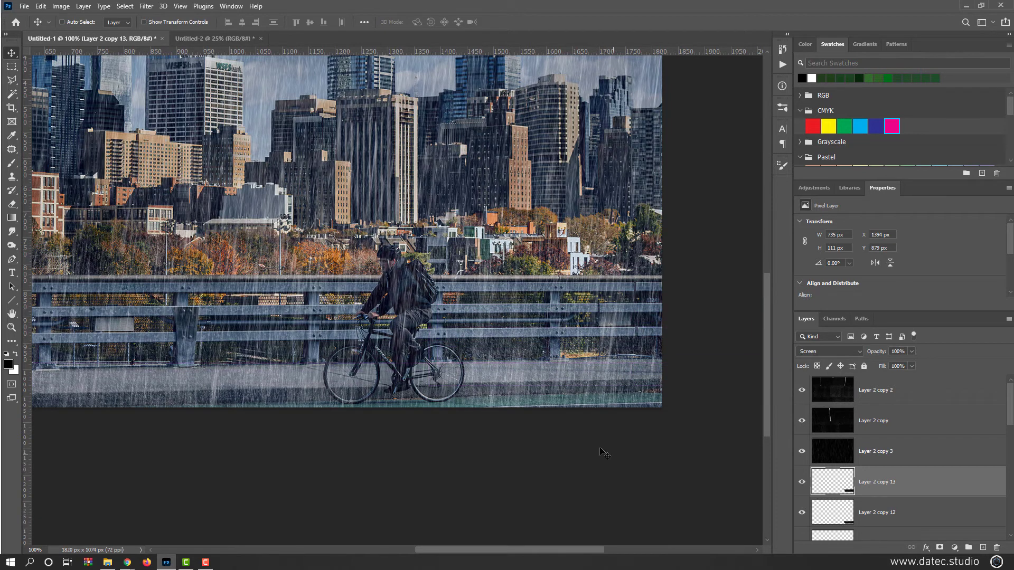
scroll(580, 438, "left", 3)
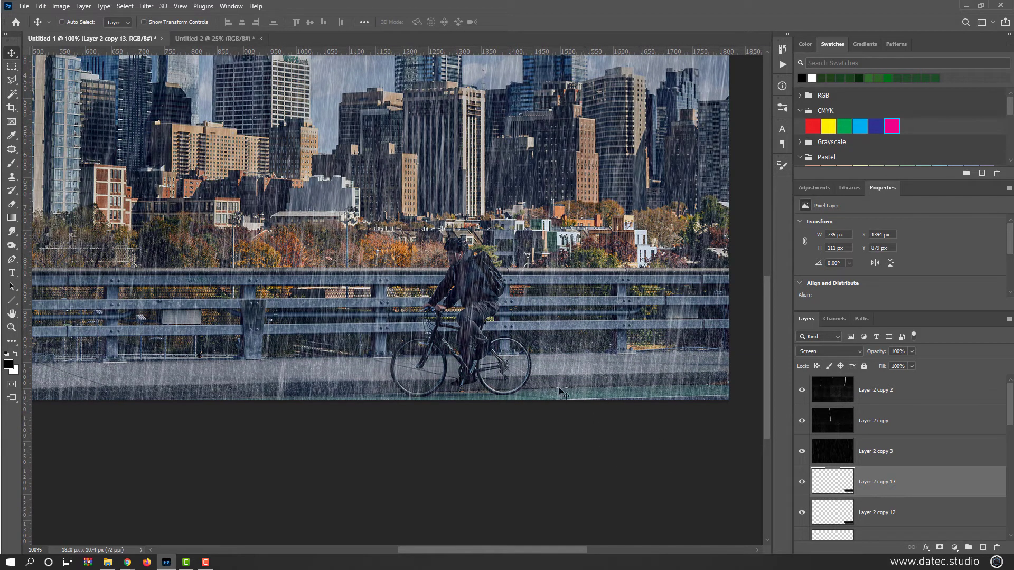
Duplicate the strip up-left and scale the copy to about half, taller and narrower.
left_click_drag(581, 355, 488, 248)
scroll(511, 253, "up", 1)
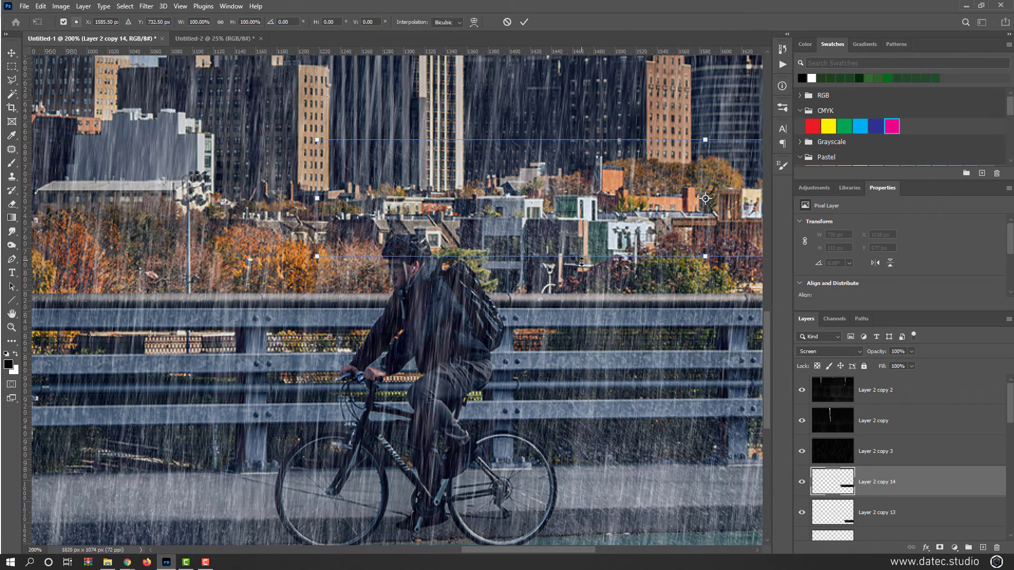
key("ctrl+t")
scroll(582, 264, "down", 3)
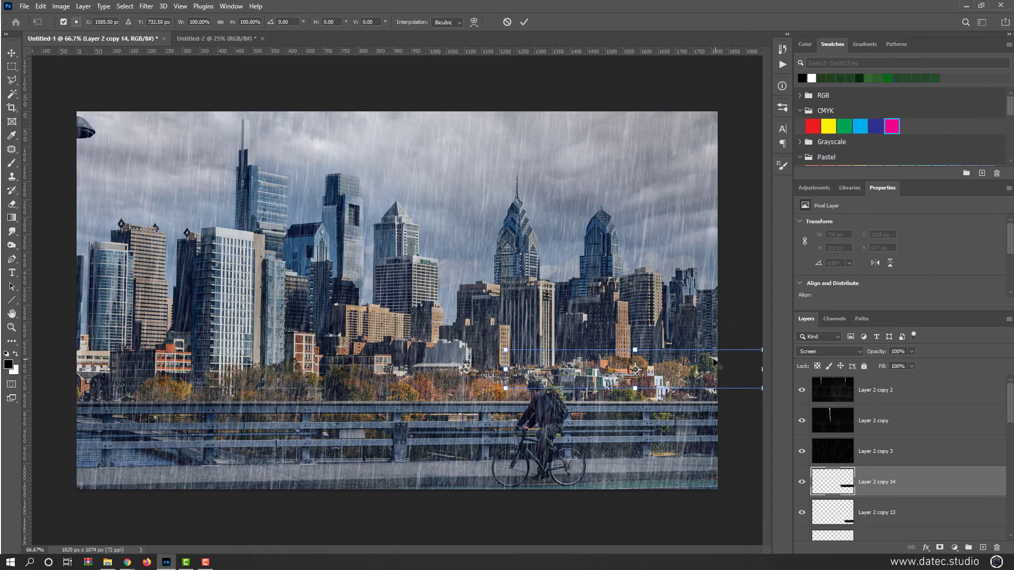
scroll(713, 362, "up", 1)
left_click_drag(675, 286, 490, 313)
scroll(451, 321, "up", 1)
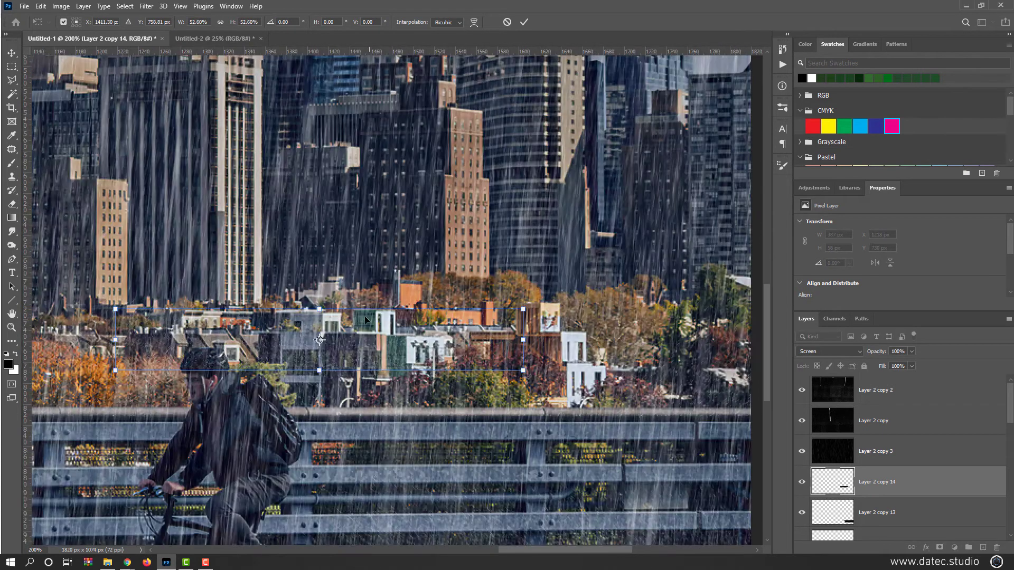
left_click_drag(319, 309, 319, 289)
left_click_drag(524, 328, 448, 328)
Place the copy on the front bike wheel and taper it into a perspective trapezoid.
scroll(448, 327, "up", 1)
scroll(536, 277, "down", 1)
scroll(536, 277, "down", 1)
left_click_drag(579, 180, 428, 480)
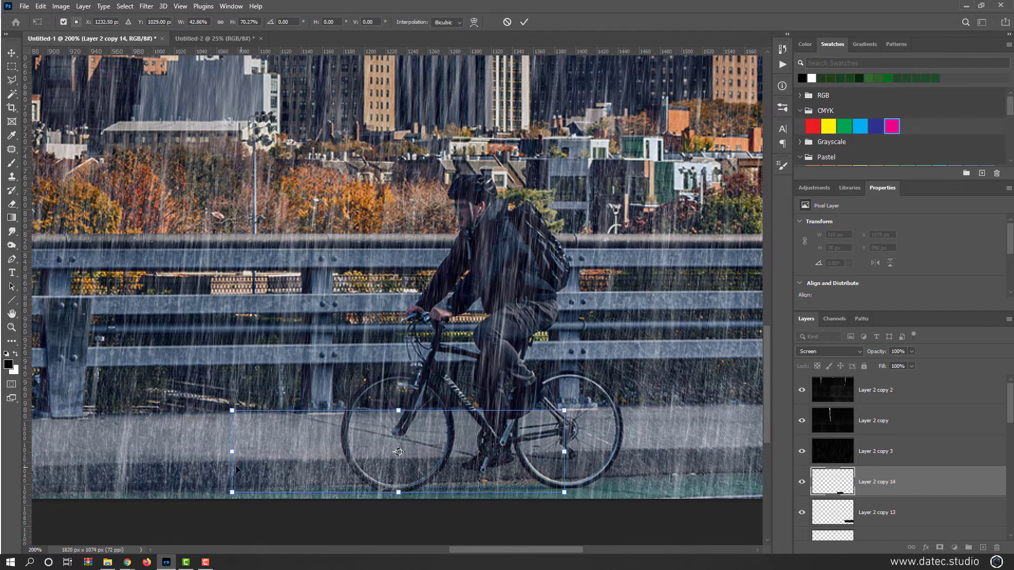
left_click_drag(233, 454, 306, 454)
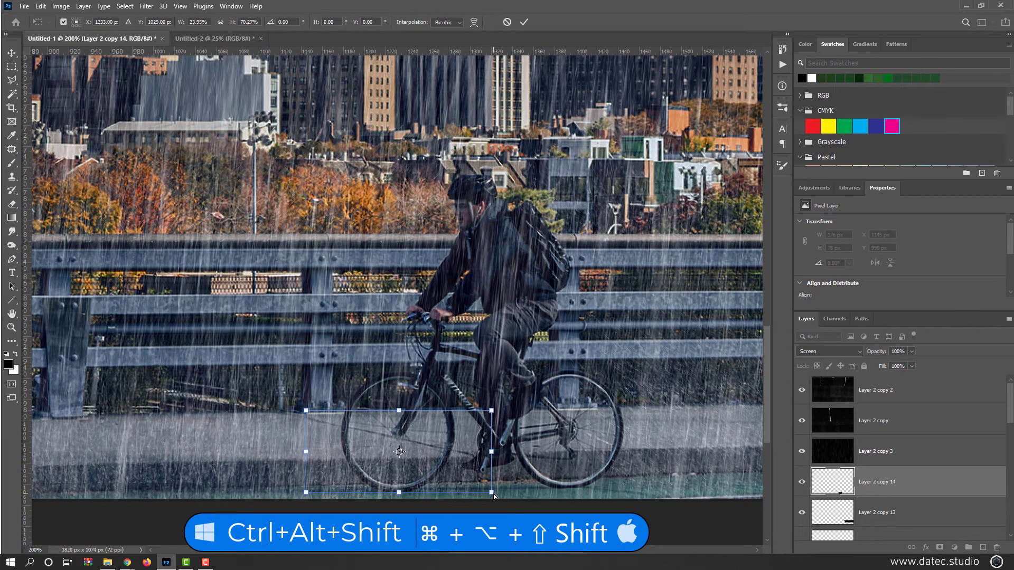
left_click_drag(493, 493, 446, 492)
left_click_drag(492, 412, 535, 409)
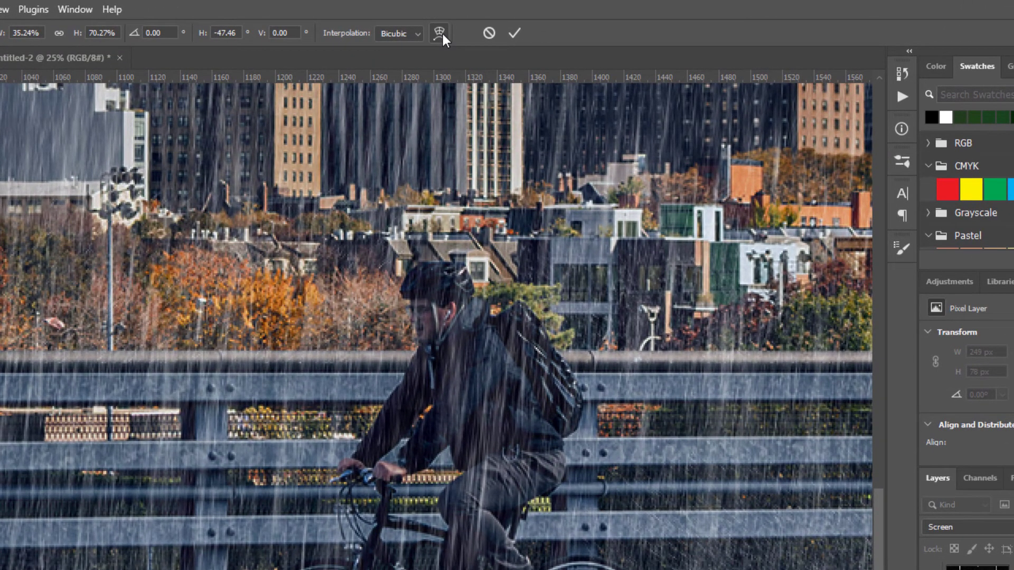
Warp the copy so its left side and bottom edge curve around the wheel.
left_click(442, 33)
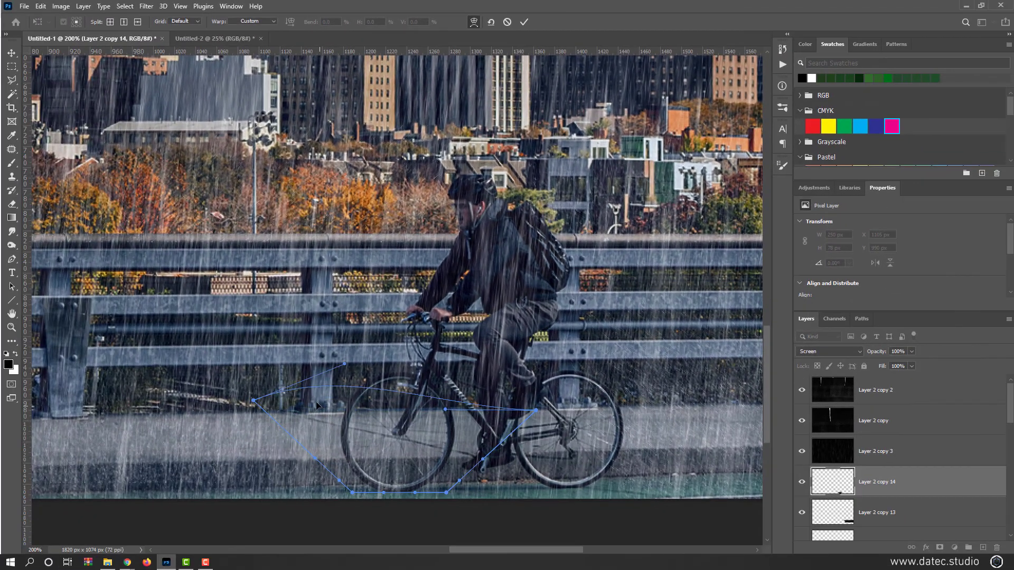
left_click_drag(315, 401, 483, 362)
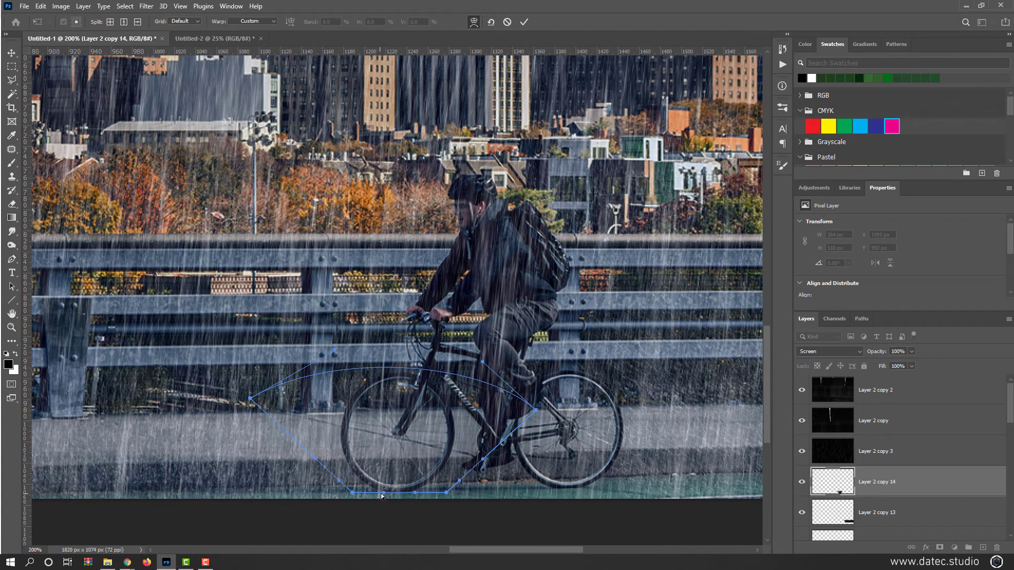
left_click_drag(385, 494, 408, 498)
Commit the warped splash and thicken it by merging duplicates into it.
key("Return")
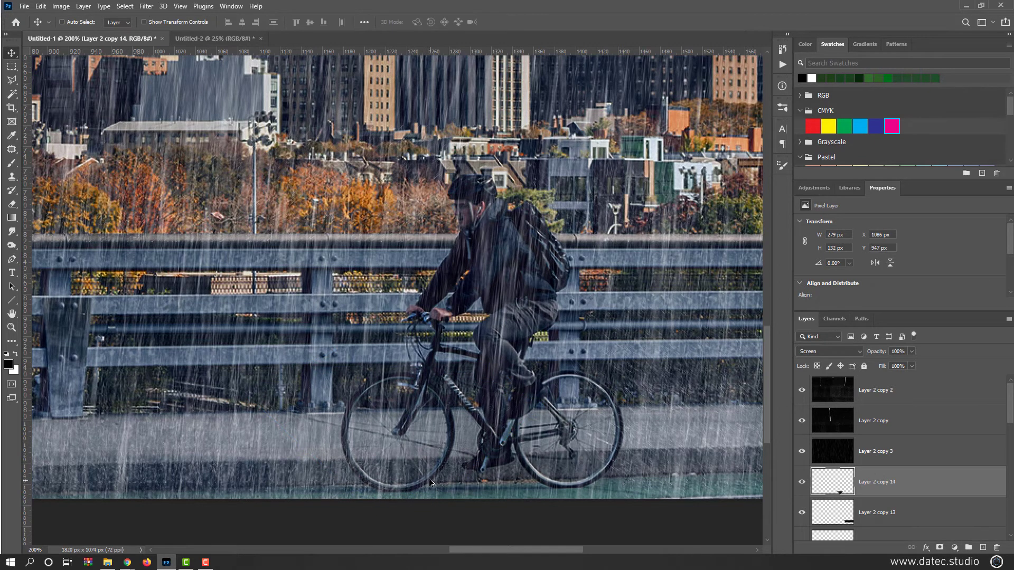
scroll(432, 483, "up", 1)
scroll(385, 453, "down", 2)
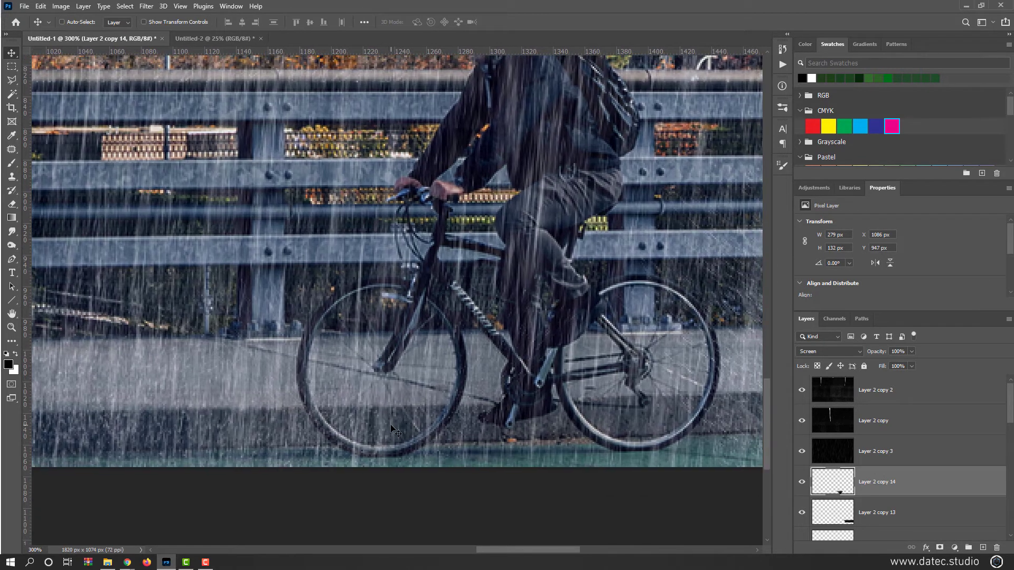
key("ctrl+j")
key("ctrl+j")
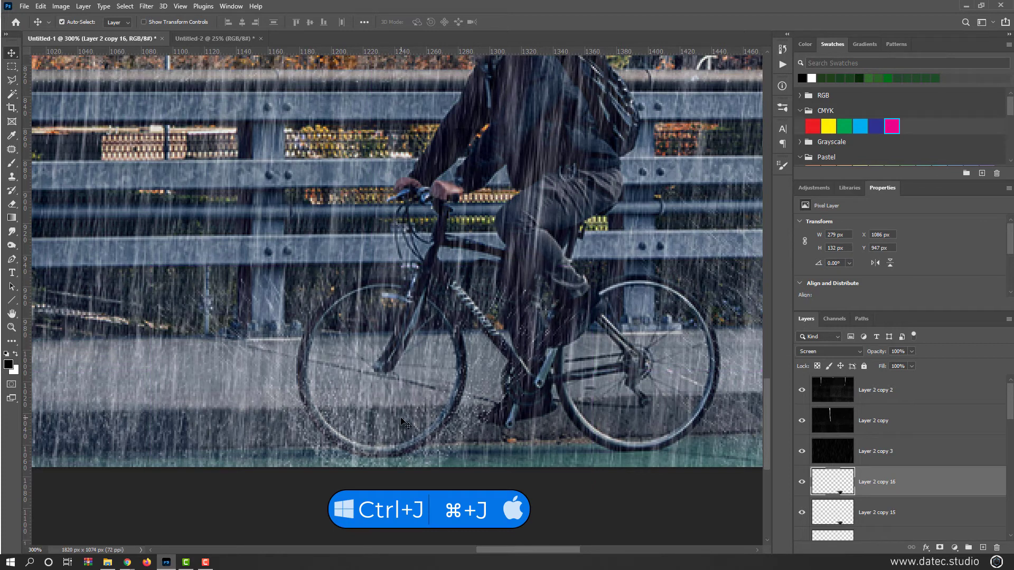
key("ctrl+j")
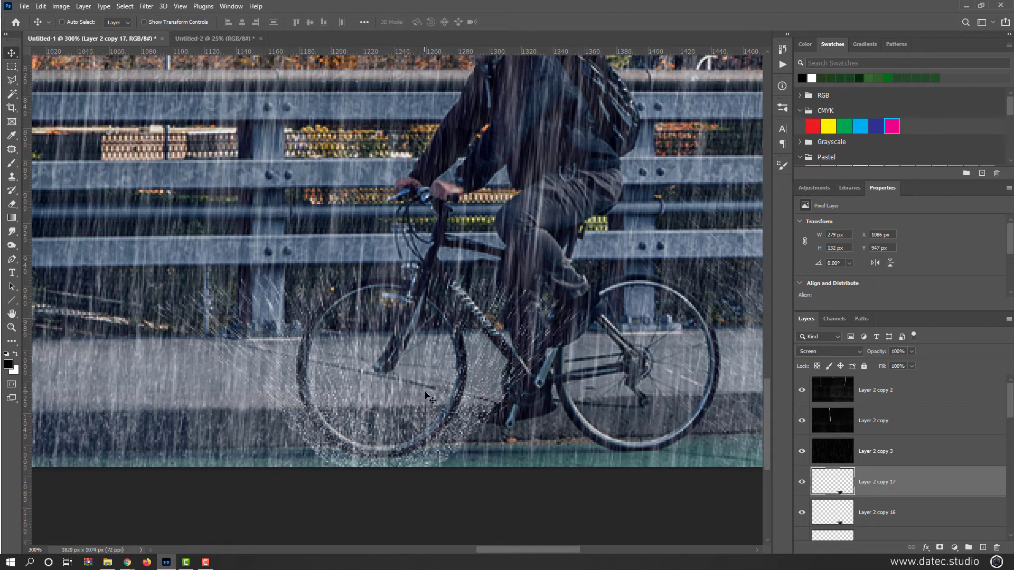
key("ctrl+e")
key("ctrl+e")
Nudge the splash into place and erase stray streaks left of the wheel with a 131 px eraser.
left_click_drag(437, 421, 430, 427)
key("Up")
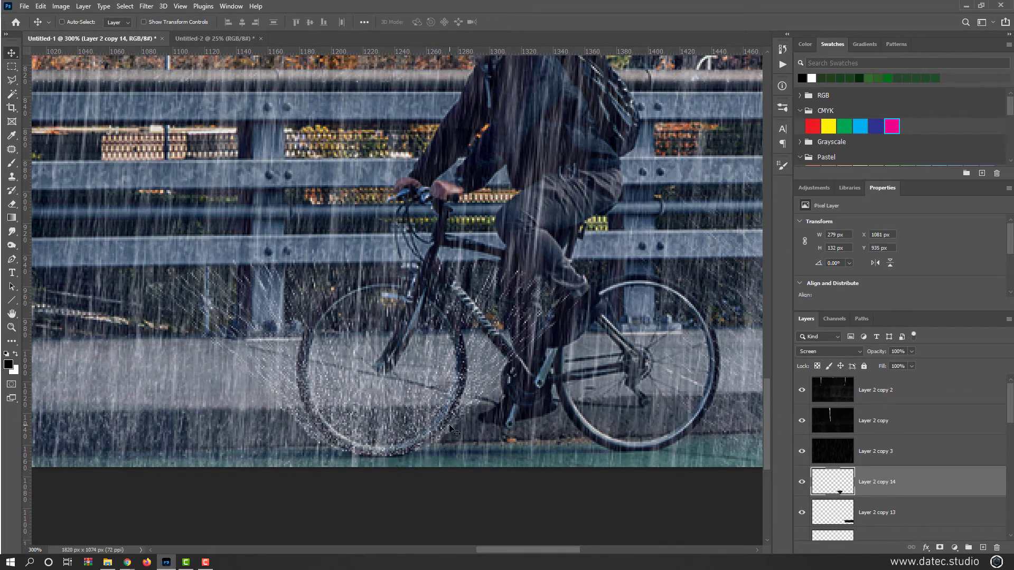
key("e")
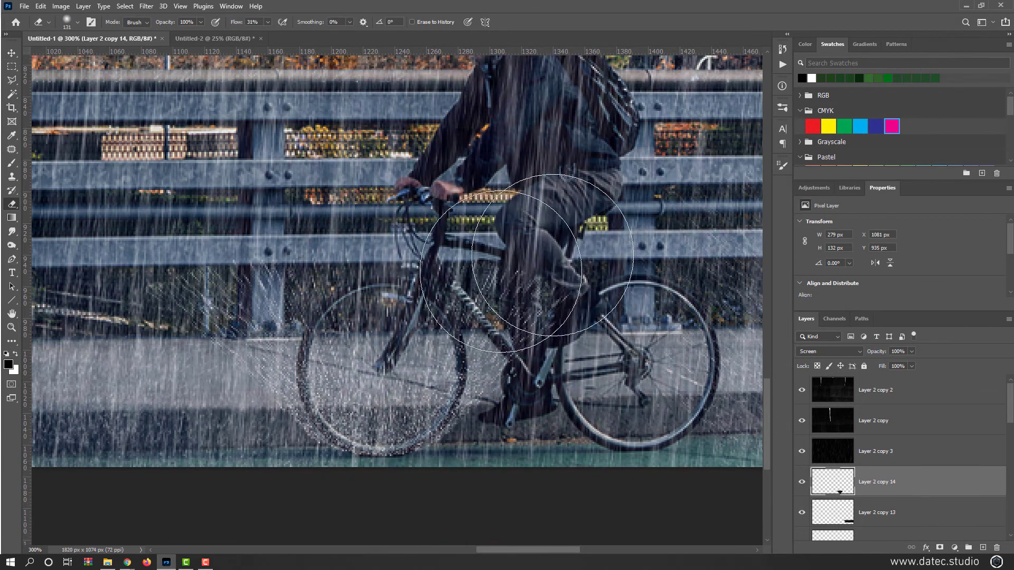
left_click_drag(232, 242, 182, 248)
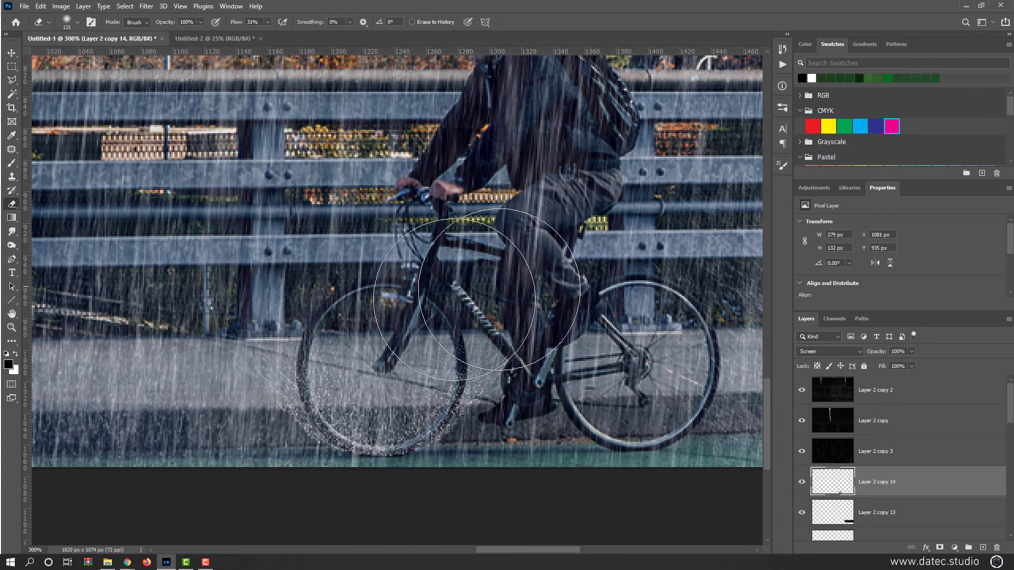
Skew the wheel splash's top slightly right and lower the splash layer's opacity.
left_click(12, 53)
scroll(488, 441, "down", 1)
scroll(486, 438, "up", 1)
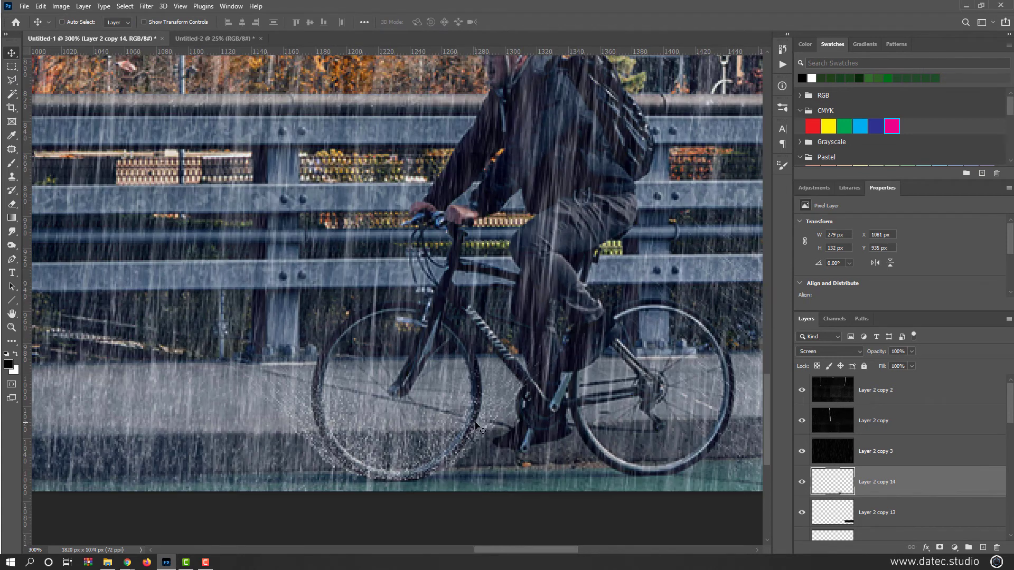
key("ctrl")
key("ctrl+t")
left_click_drag(387, 274, 386, 278)
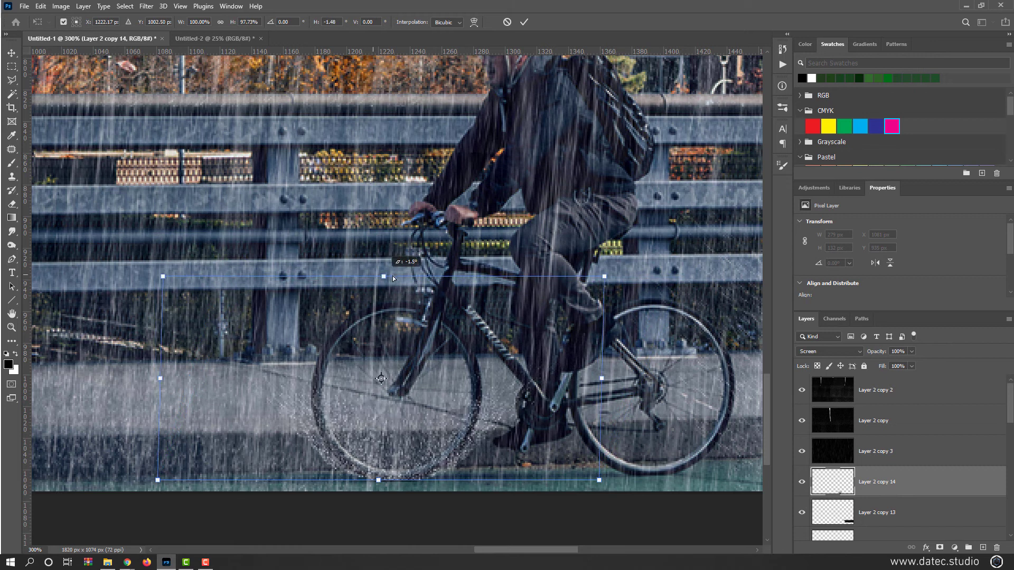
key("Return")
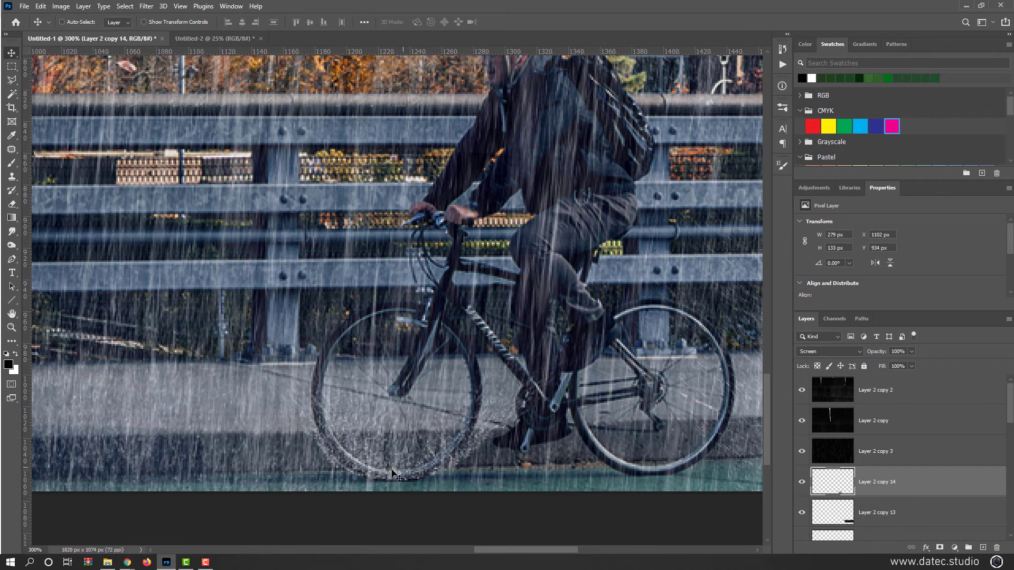
left_click_drag(387, 470, 325, 454)
left_click_drag(863, 353, 868, 353)
Move the Layer 2 copy 15 splash a bit left and down, and compare it hidden and shown.
scroll(499, 401, "right", 3)
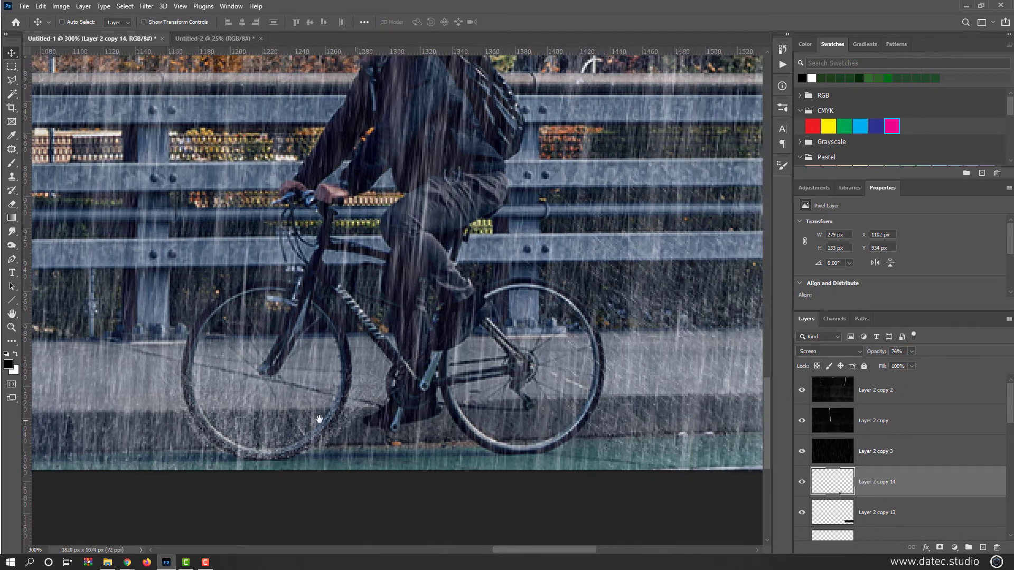
left_click_drag(499, 400, 463, 404)
scroll(463, 404, "down", 5)
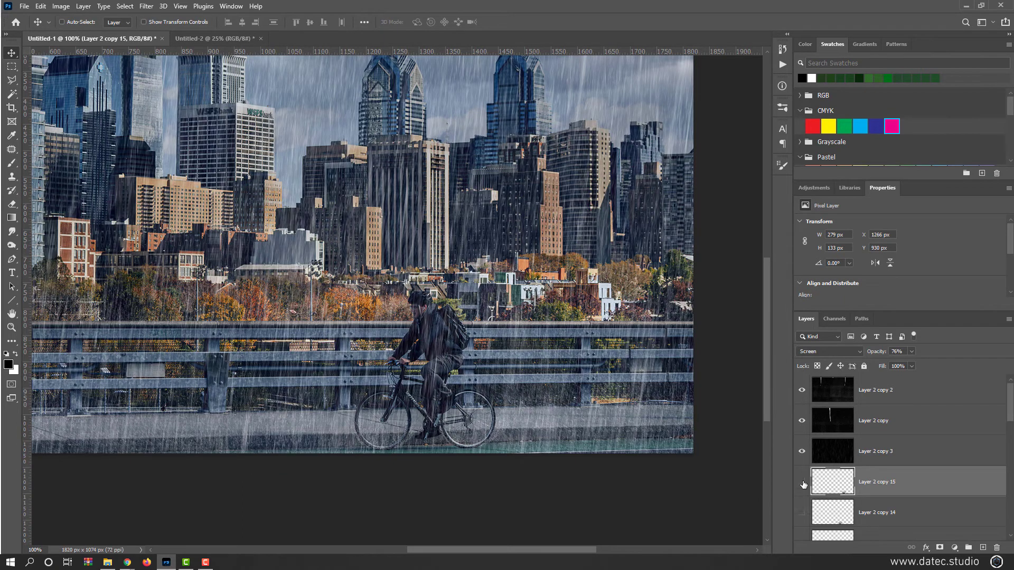
left_click(802, 482)
left_click(802, 483)
Nudge the Layer 2 copy 14 splash up-left to X 1110 px, then pan toward the cyclist.
left_click(835, 515)
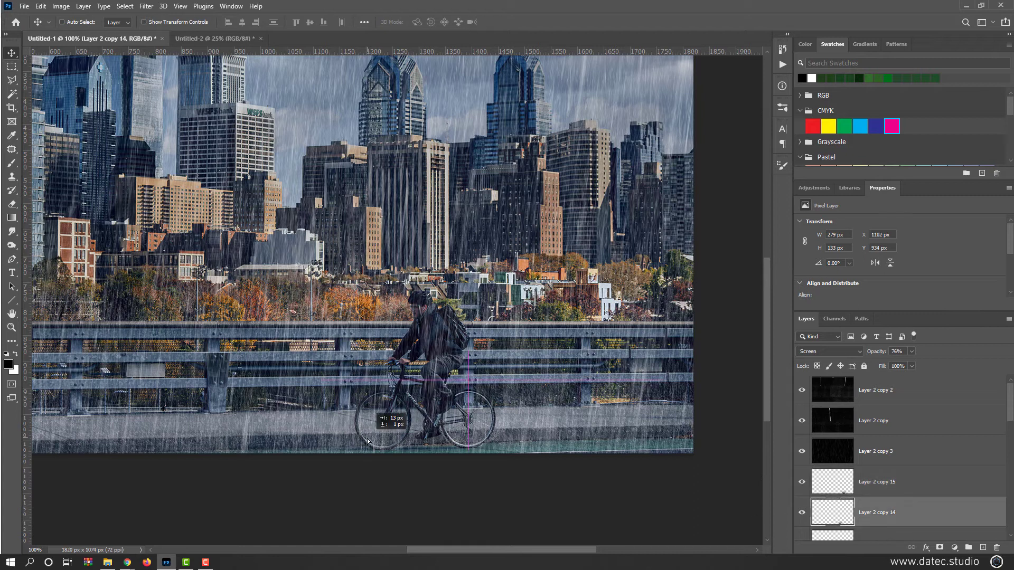
left_click_drag(402, 477, 393, 474)
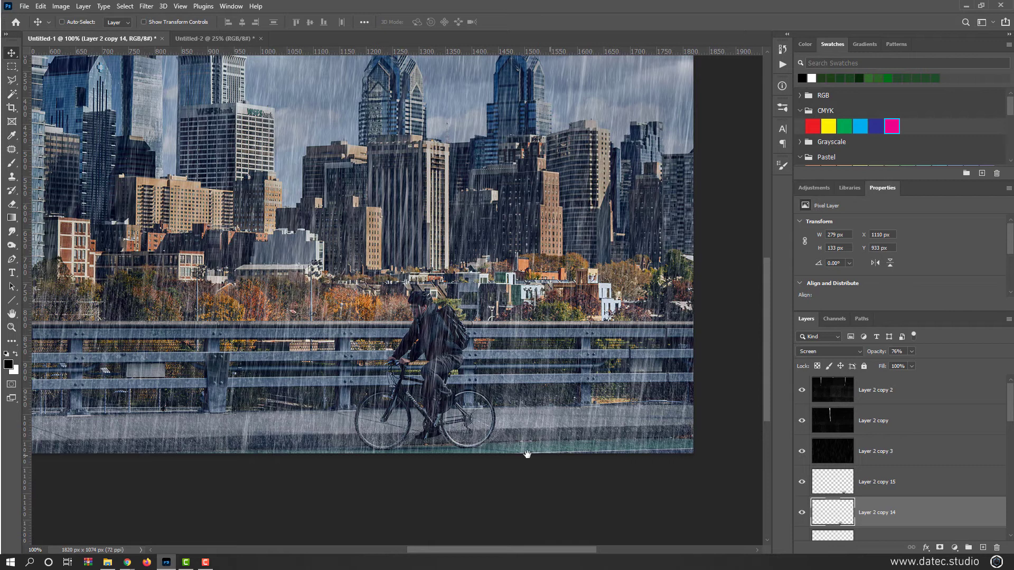
left_click_drag(514, 450, 469, 342)
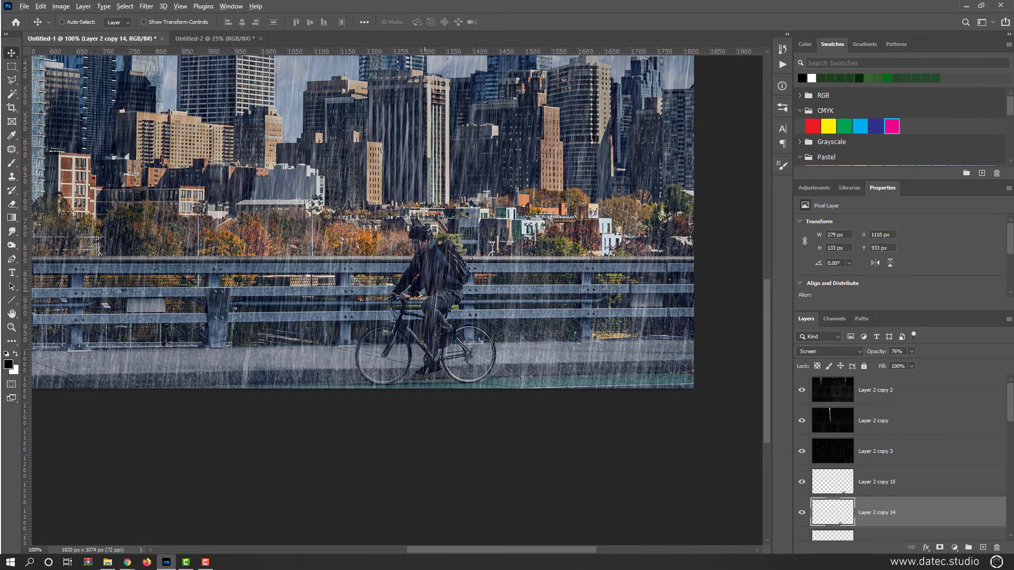
scroll(415, 294, "up", 1)
scroll(921, 496, "down", 4)
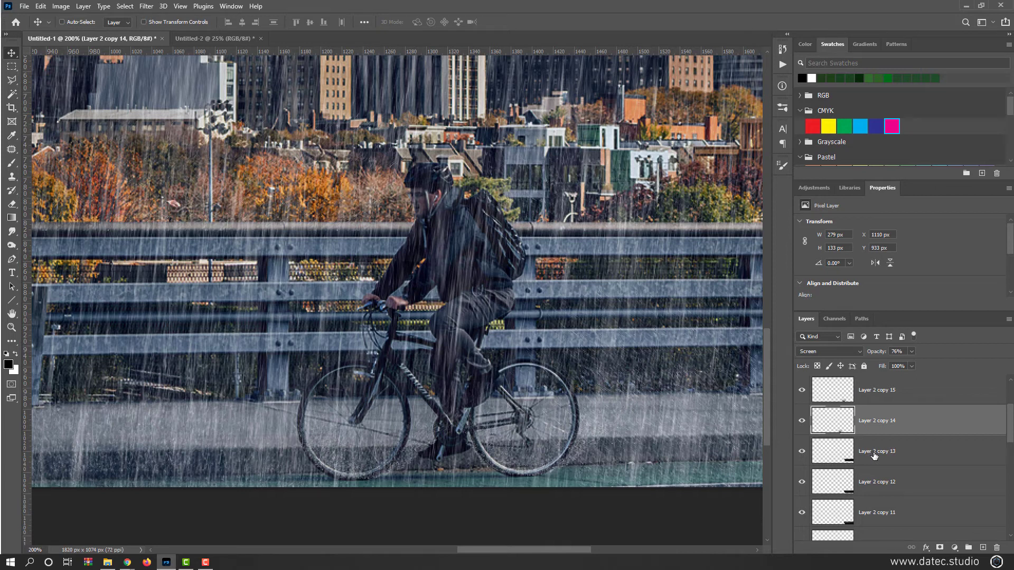
Duplicate the Layer 2 copy 13 splash, shrink it to about 30%, and place it above the cyclist's head.
left_click(802, 452)
left_click(802, 452)
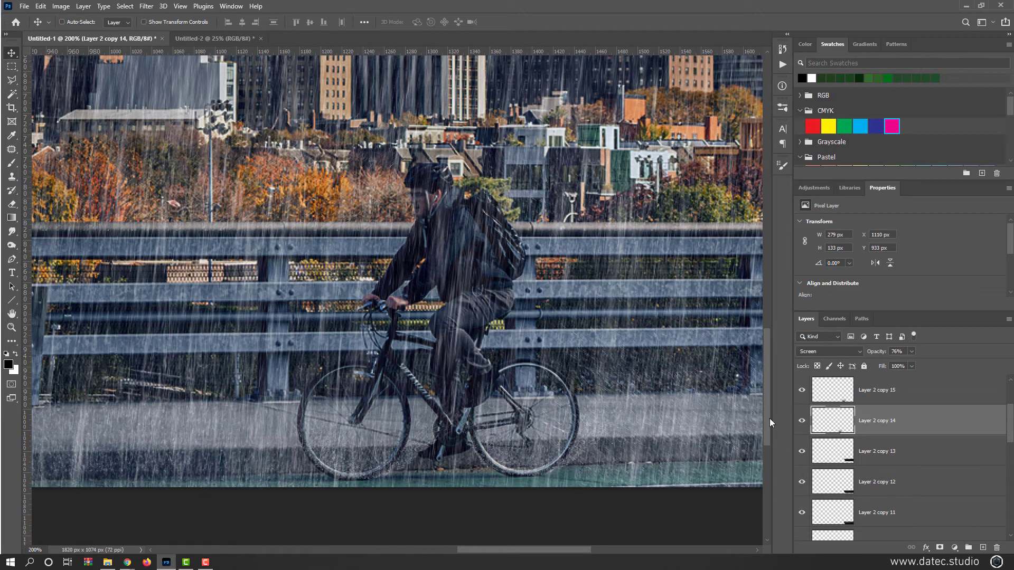
left_click(836, 459)
left_click_drag(744, 407, 380, 167)
key("ctrl+j")
key("ctrl+t")
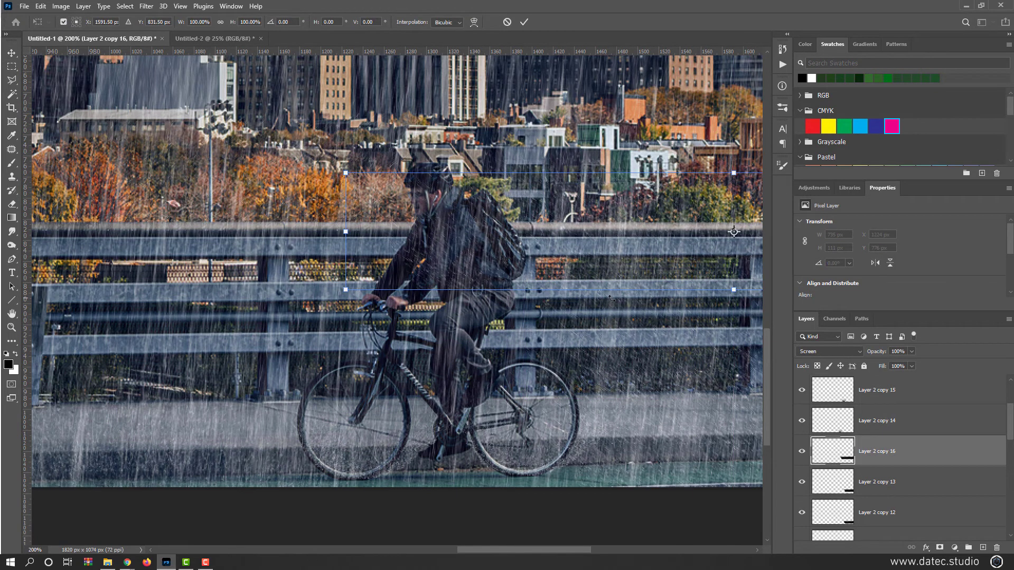
scroll(602, 313, "down", 3)
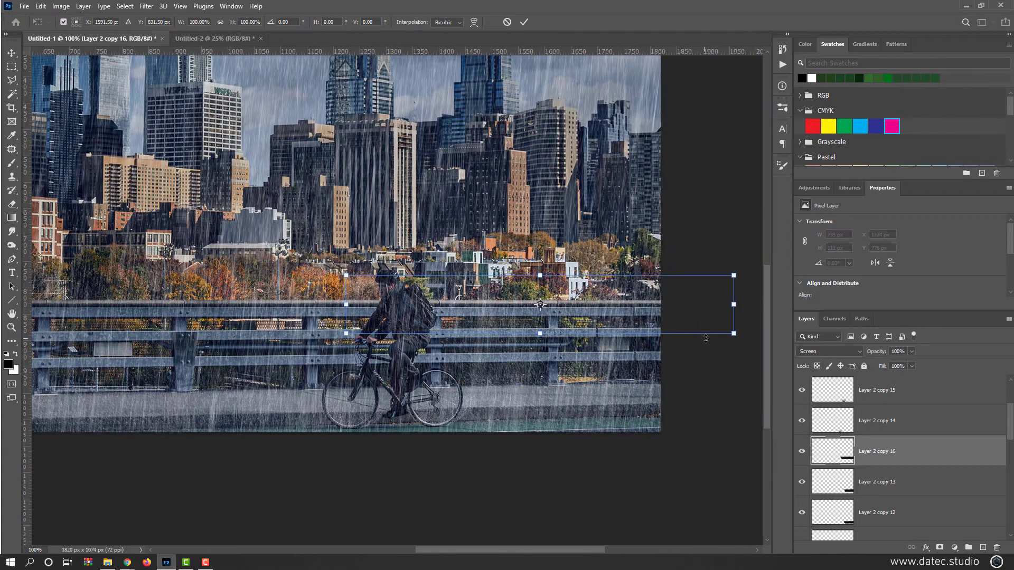
left_click_drag(735, 334, 464, 293)
scroll(418, 280, "up", 4)
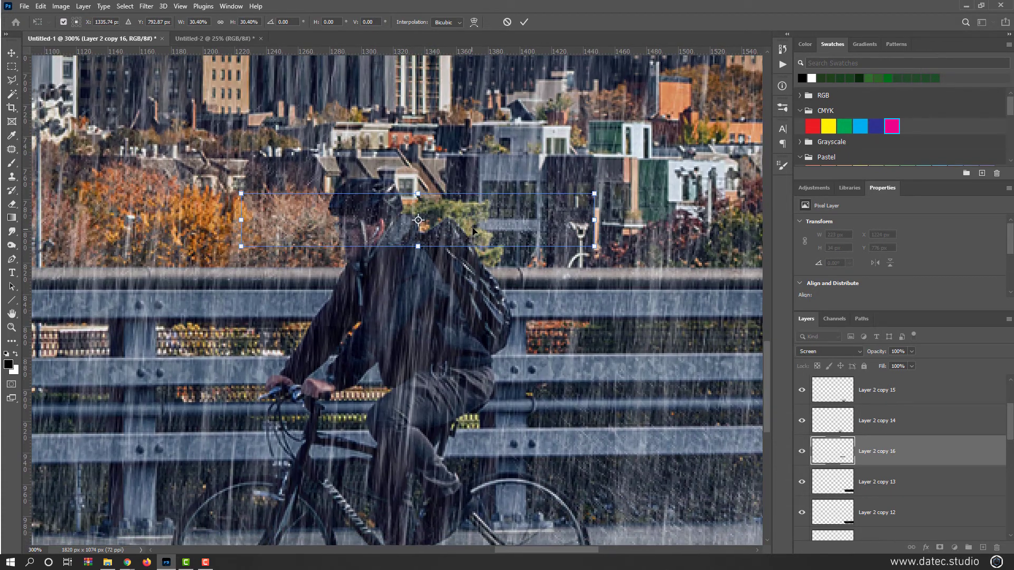
left_click_drag(473, 231, 398, 182)
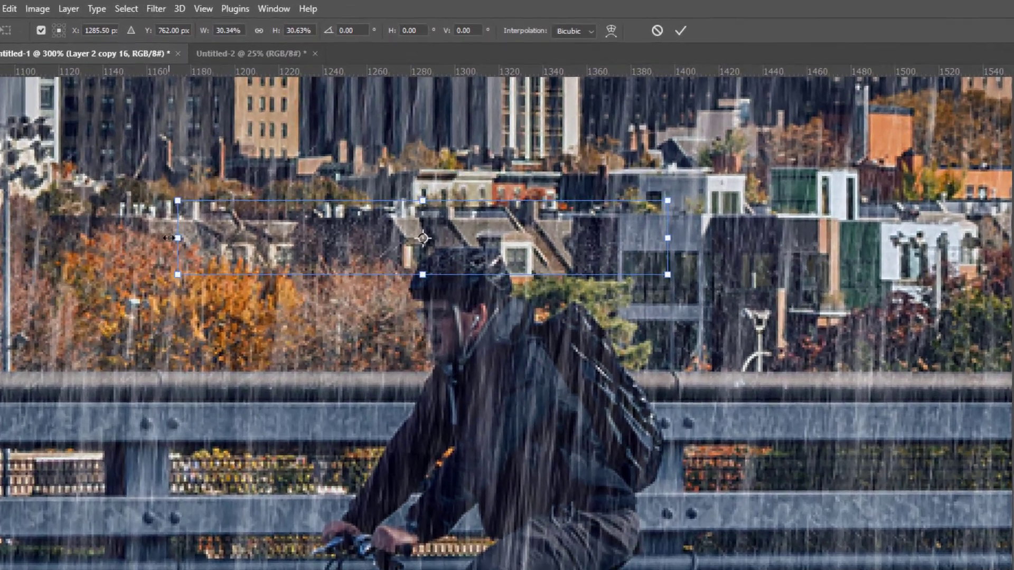
Narrow the small splash, stretch it taller, and distort it into a perspective trapezoid.
left_click_drag(168, 238, 368, 238)
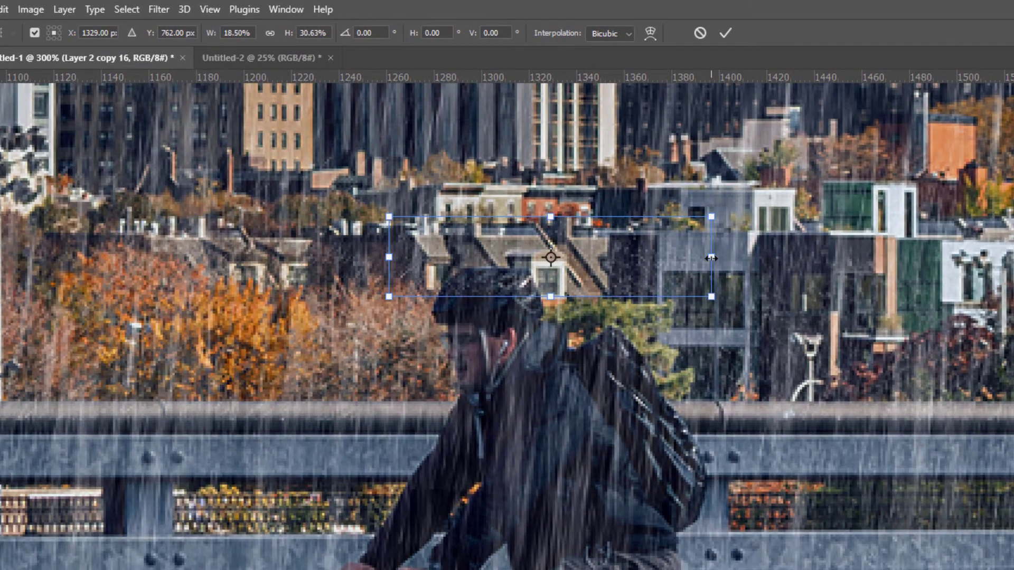
left_click_drag(711, 258, 619, 258)
left_click_drag(503, 210, 504, 189)
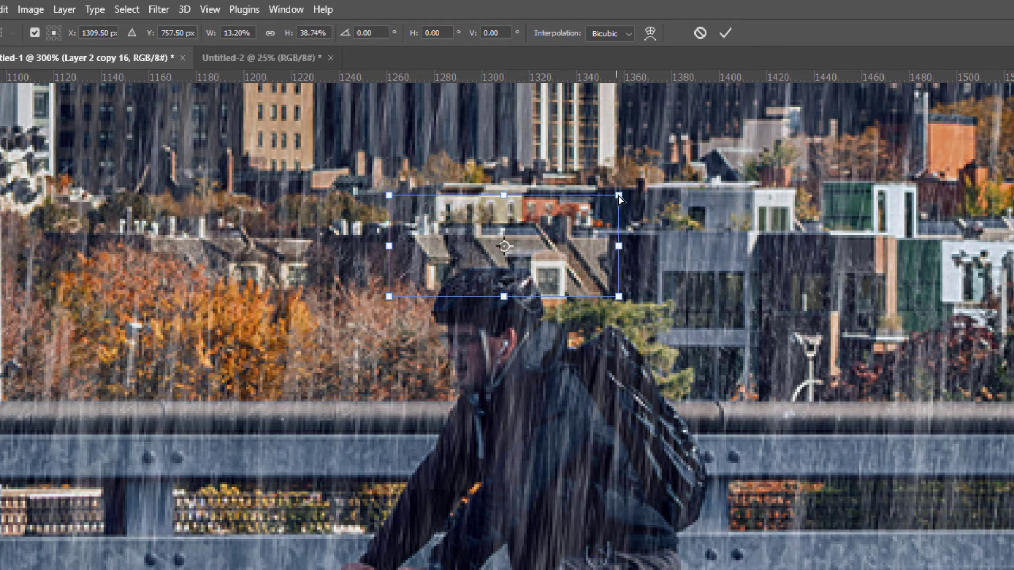
left_click_drag(620, 195, 708, 193)
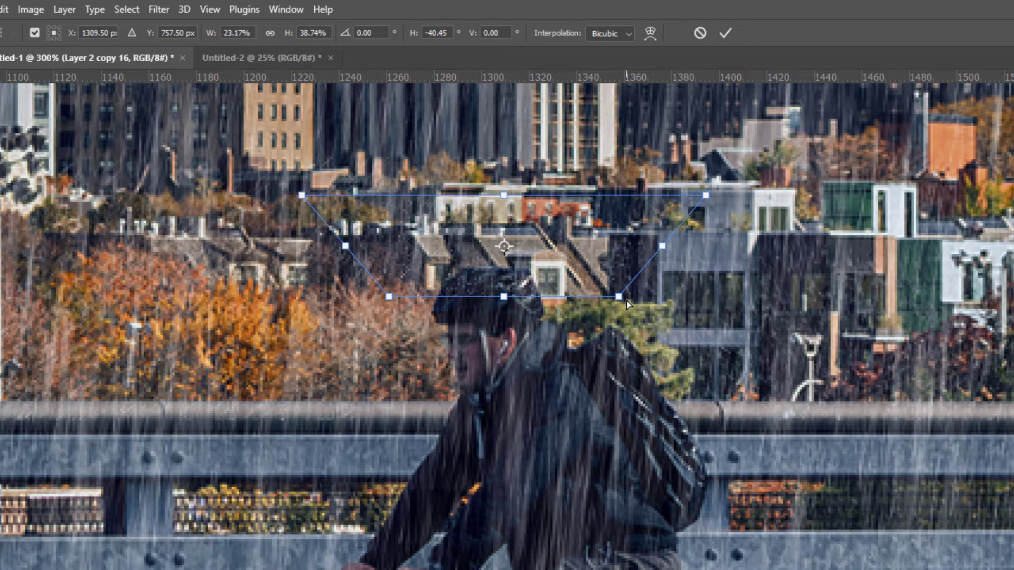
left_click_drag(626, 302, 575, 298)
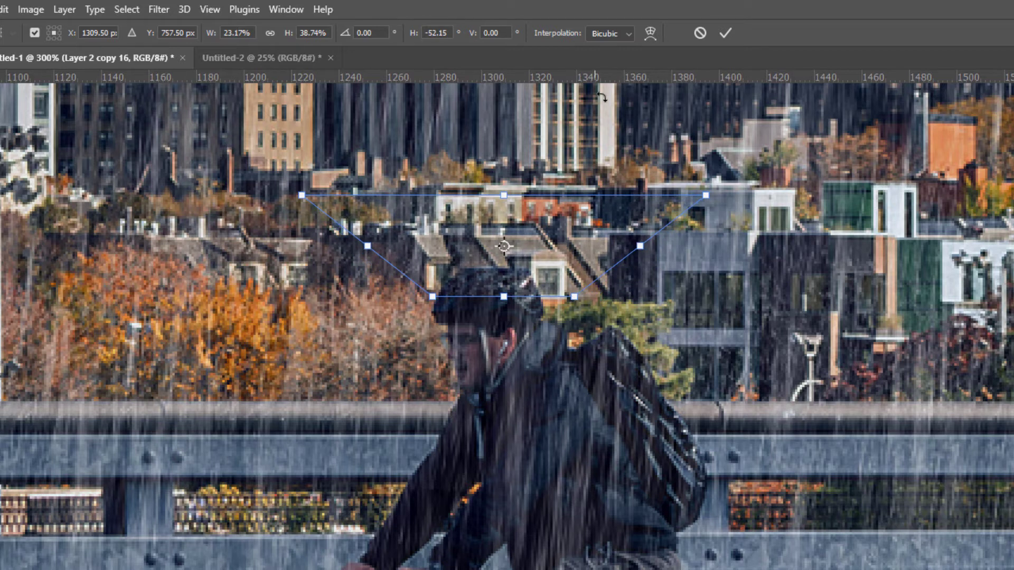
Warp the splash into an arch that fits over the cyclist's helmet and set it on the helmet.
left_click(649, 33)
left_click_drag(508, 202, 509, 182)
left_click_drag(506, 297, 501, 269)
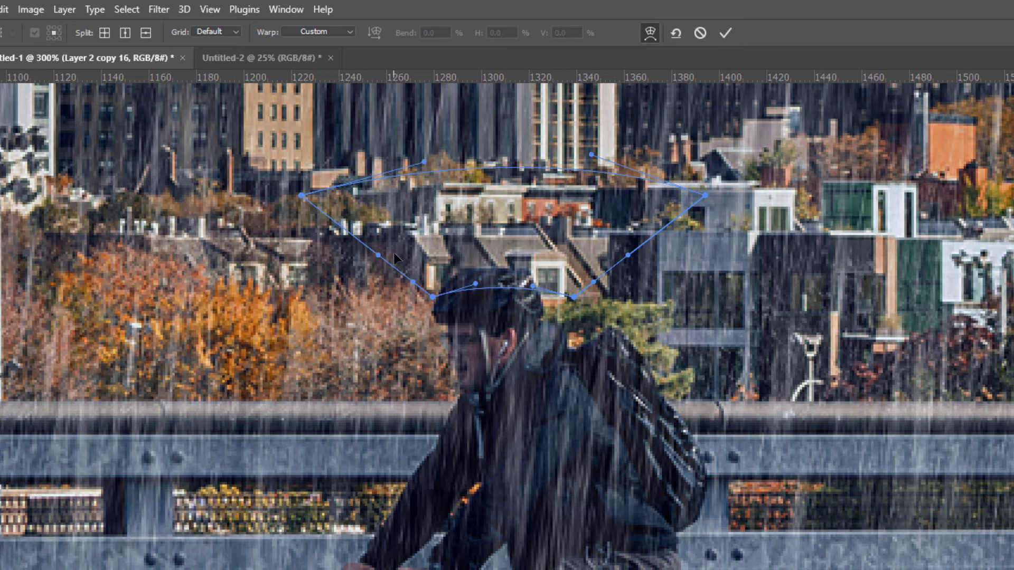
left_click_drag(401, 258, 375, 281)
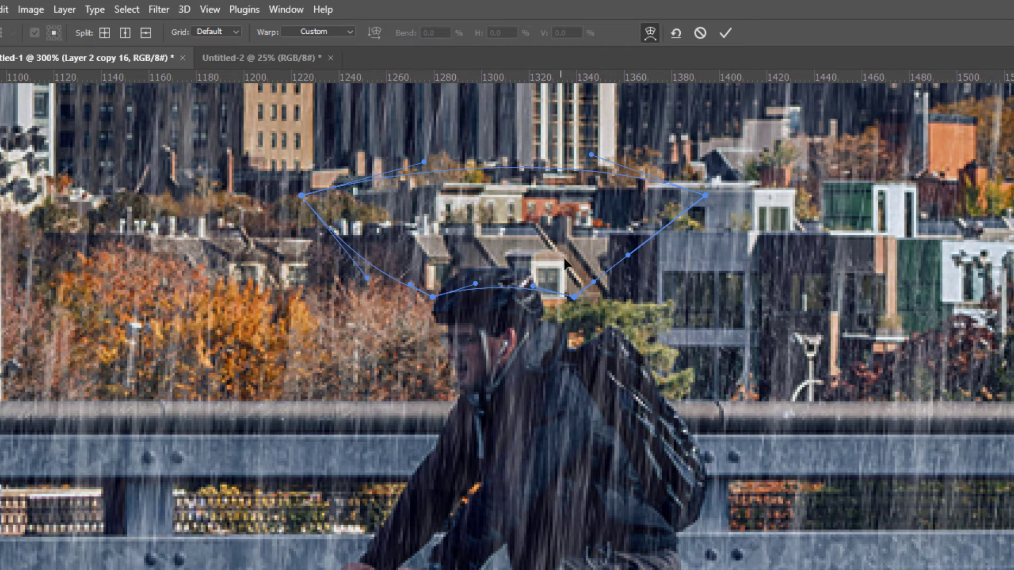
left_click_drag(629, 257, 645, 264)
key("Return")
left_click_drag(507, 298, 508, 305)
key("alt")
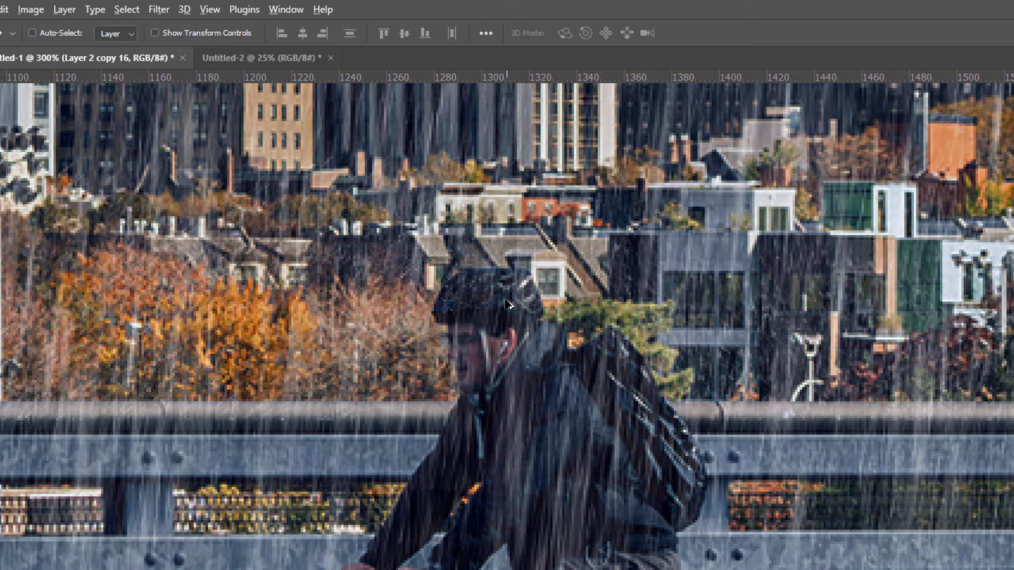
Make trial copies of the helmet splash, one scaled to about two-thirds size and shifted down.
left_click_drag(505, 303, 502, 274)
key("ctrl+t")
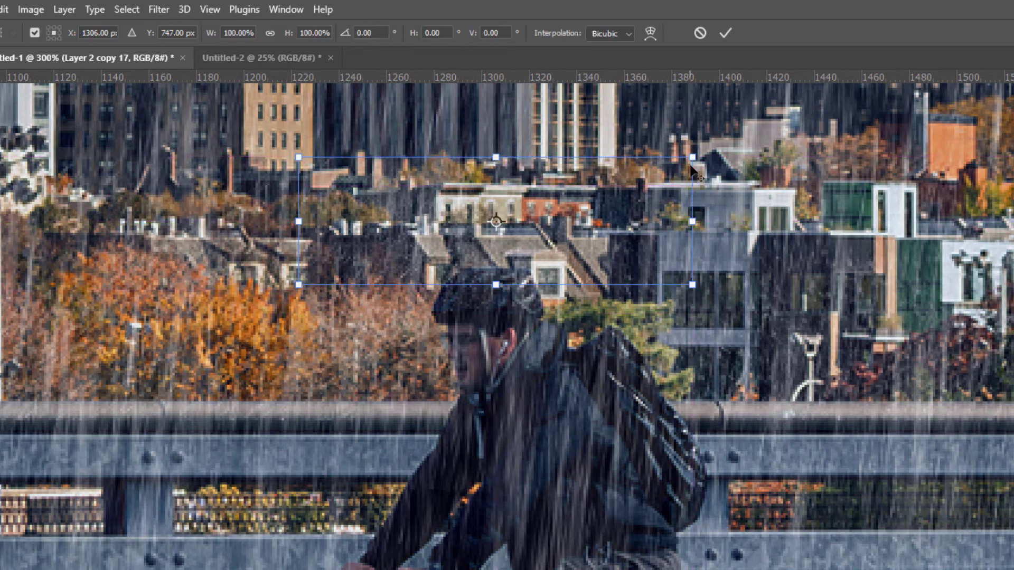
left_click_drag(691, 158, 622, 181)
left_click_drag(524, 251, 523, 283)
key("Return")
key("ctrl+t")
key("Return")
left_click_drag(571, 305, 567, 313)
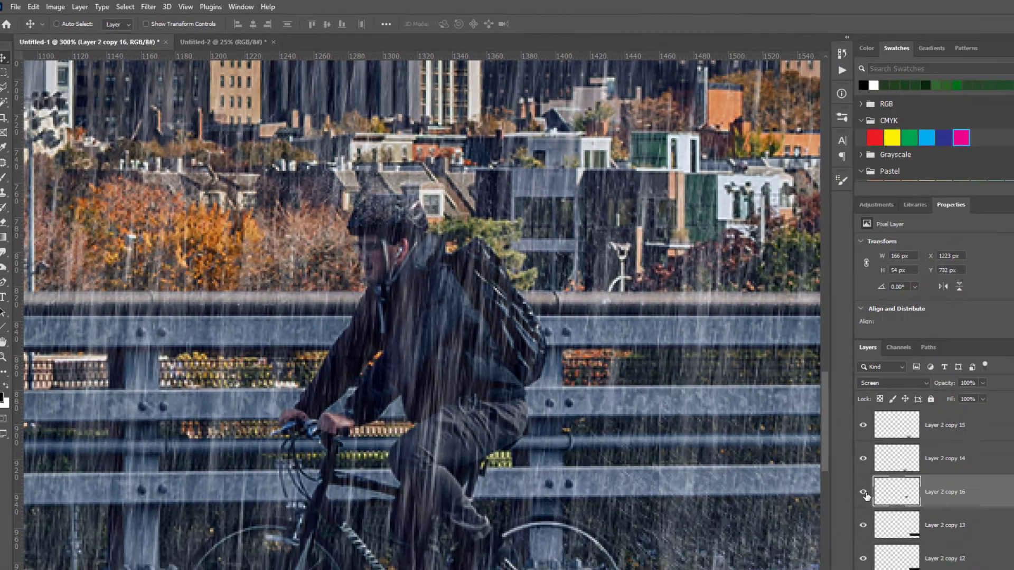
Select Layer 2 copy 16, compare it hidden and shown, and switch to the Eraser.
left_click(802, 452)
left_click(802, 452)
left_click(802, 451)
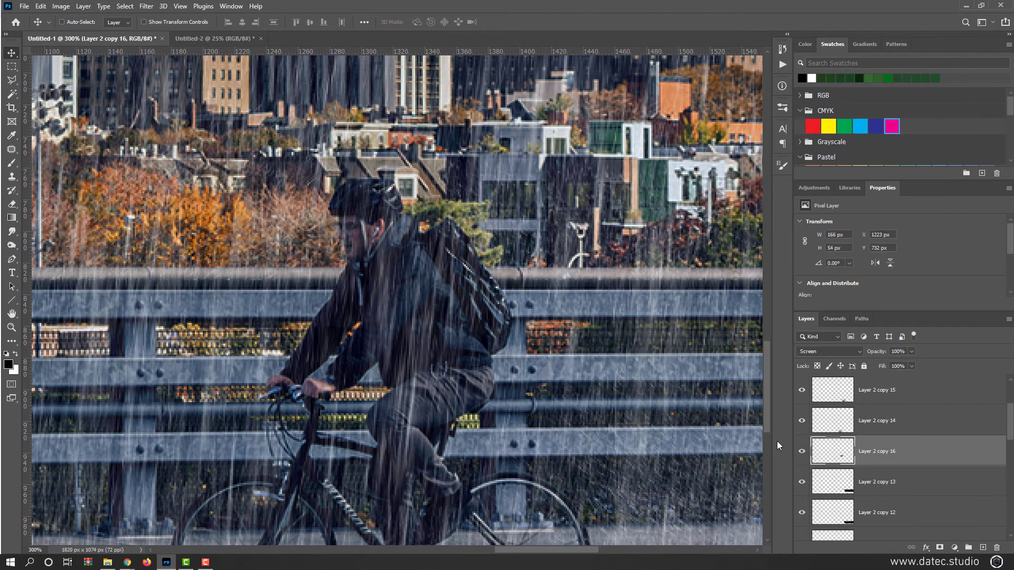
left_click(803, 451)
key("e")
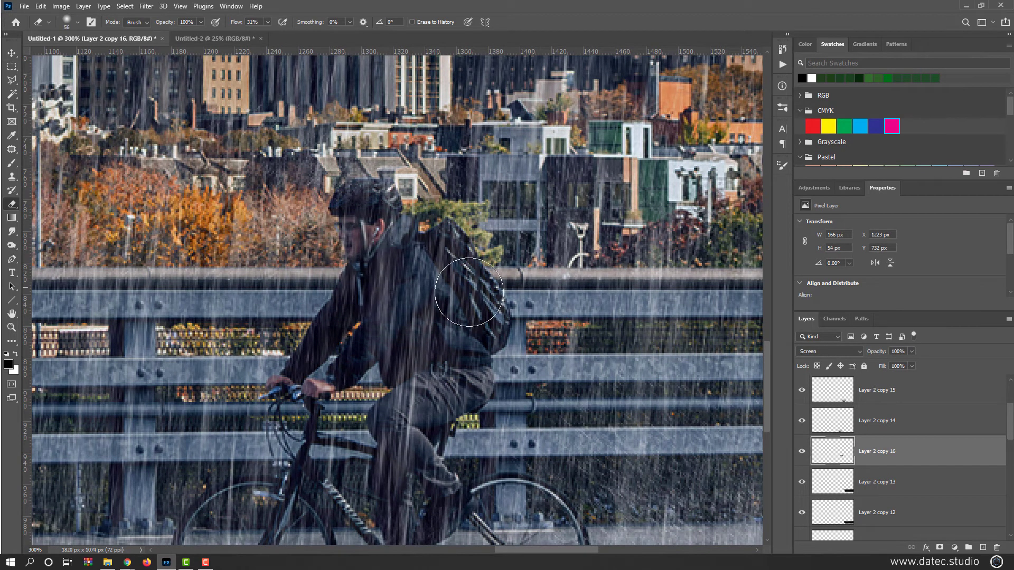
Duplicate the Layer 2 copy 13 splash up-left and shrink the copy to about 28%.
left_click(12, 53)
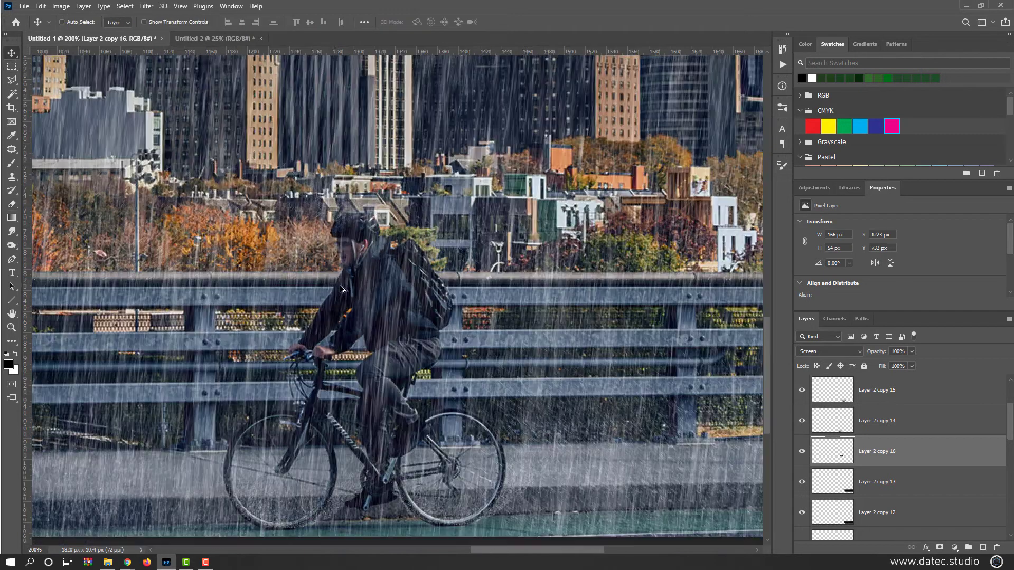
left_click(840, 491)
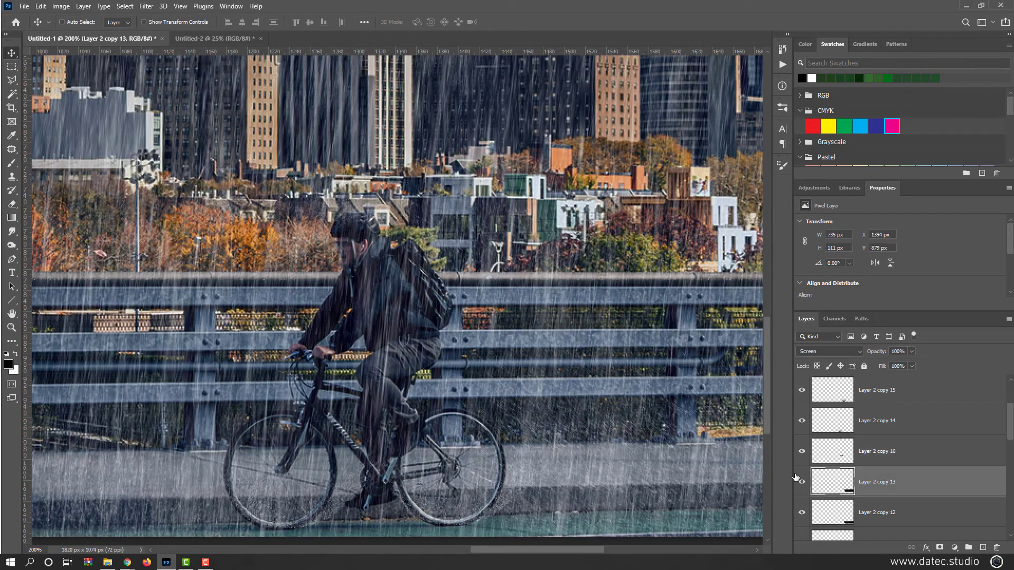
left_click_drag(657, 328, 442, 234)
key("ctrl+t")
key("ctrl+minus")
key("ctrl+minus")
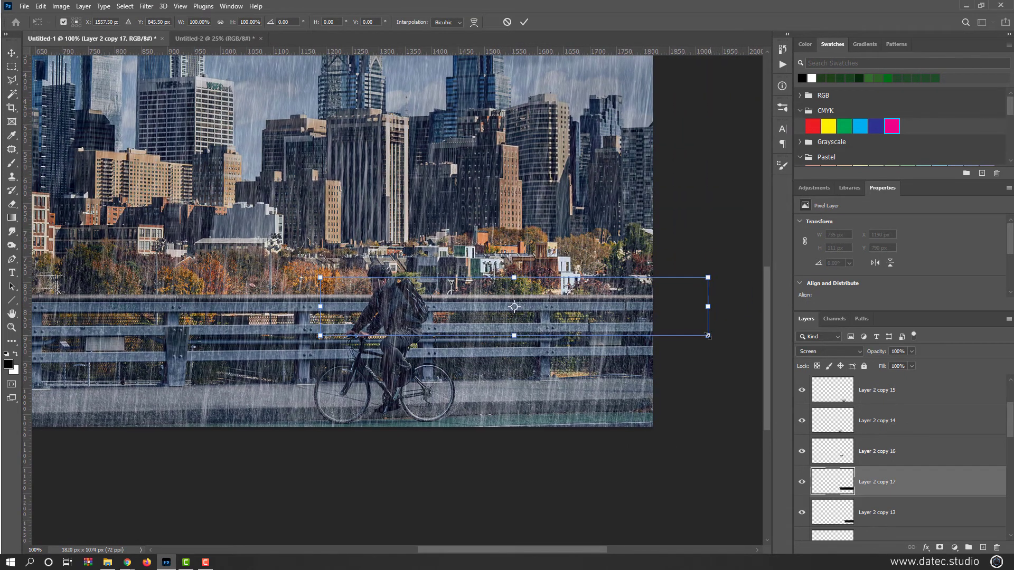
left_click_drag(708, 336, 470, 316)
key("ctrl+plus")
key("ctrl+plus")
key("Return")
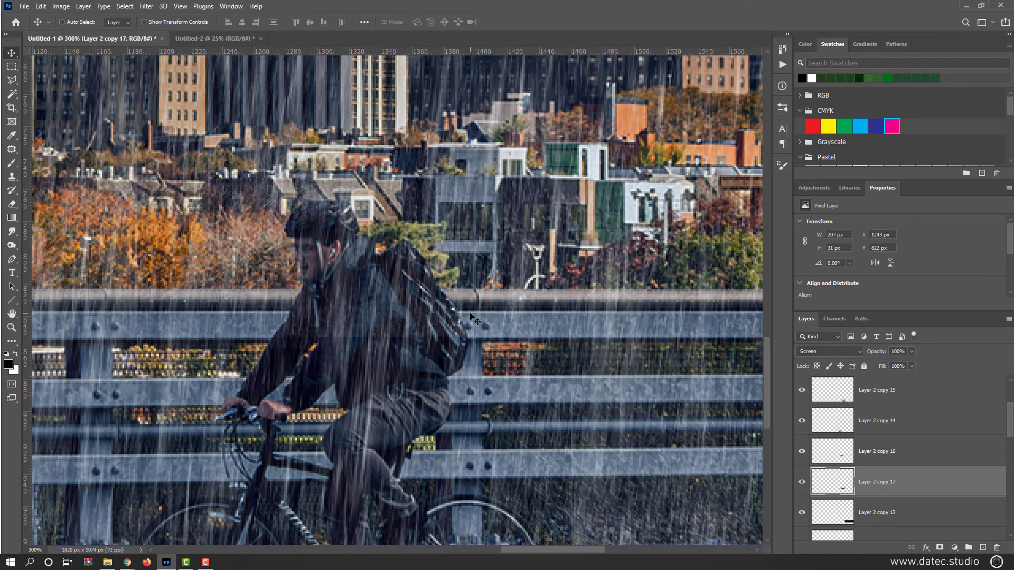
Place the small splash on the backpack, rotated about 46 degrees and shortened to 60%.
key("ctrl+j")
key("ctrl+j")
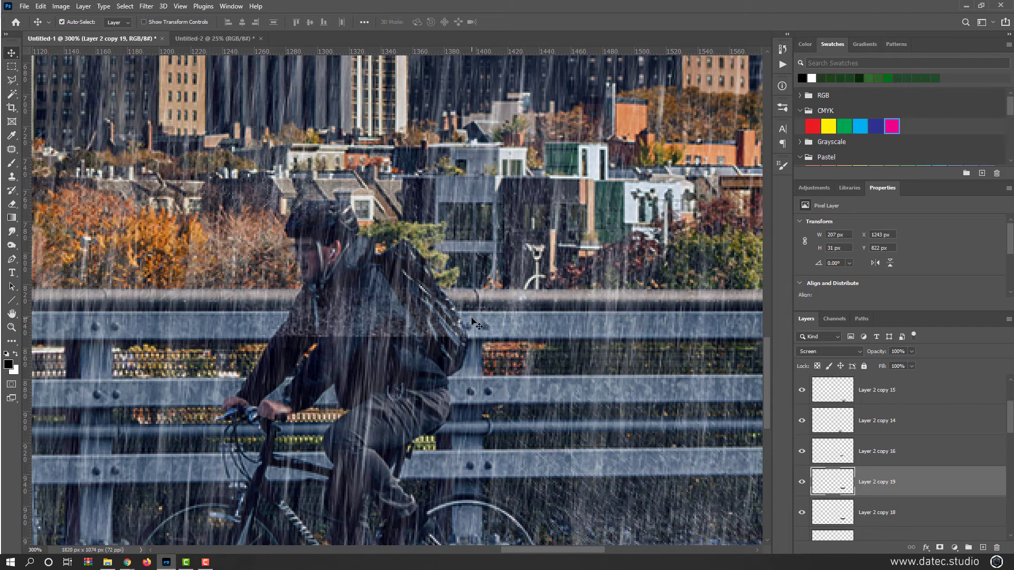
key("ctrl+z")
left_click_drag(458, 325, 593, 262)
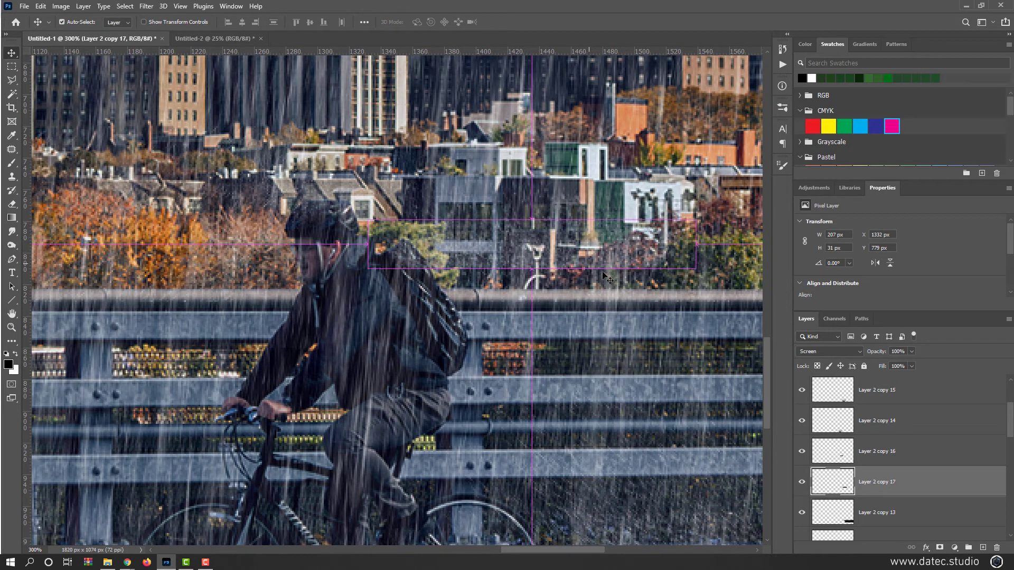
key("ctrl+t")
left_click_drag(708, 244, 654, 370)
left_click_drag(581, 313, 428, 306)
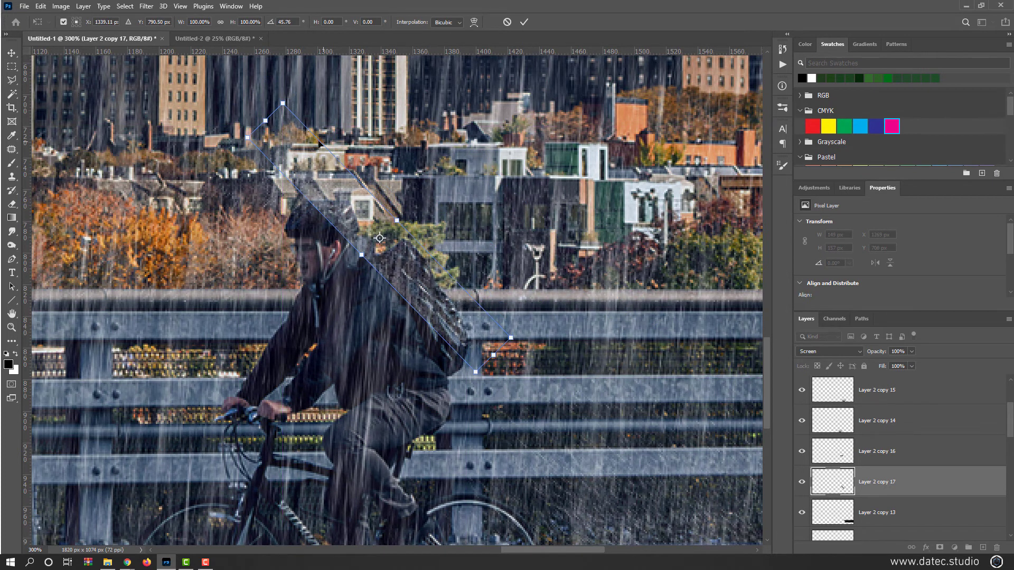
left_click_drag(265, 120, 356, 214)
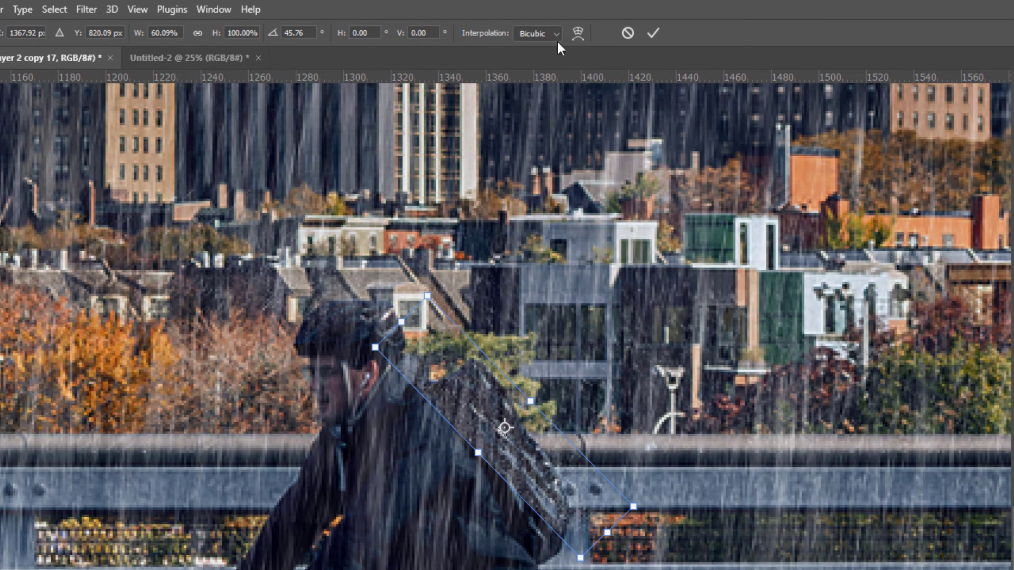
Switch the transform to Warp and split the warp mesh vertically and across the lower area.
left_click(578, 32)
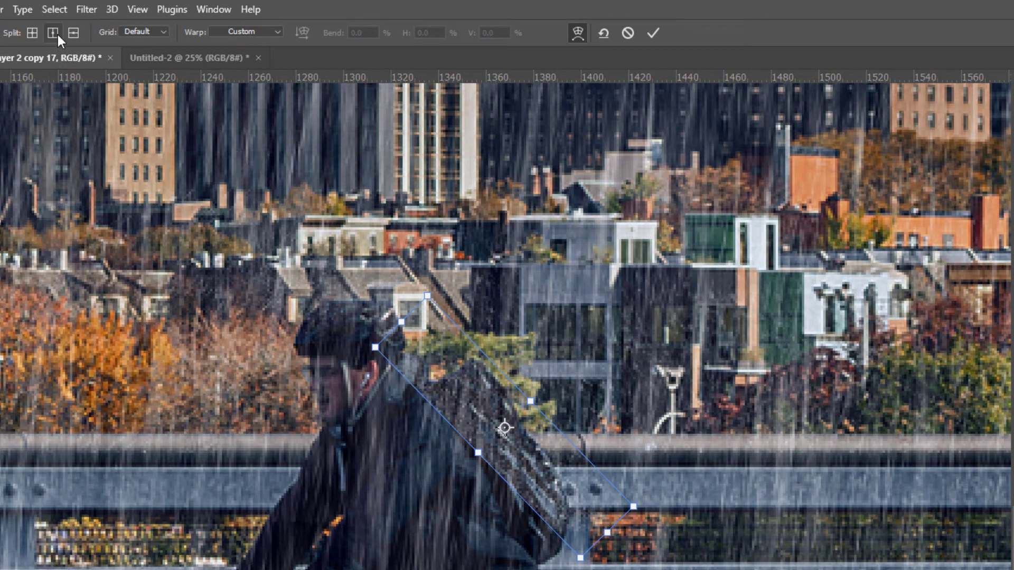
left_click(74, 33)
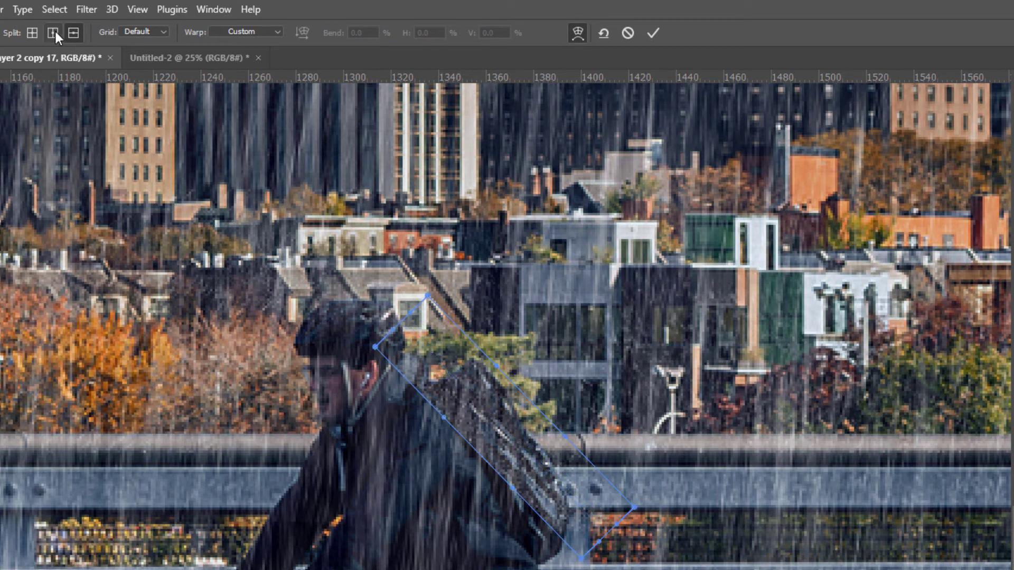
left_click(53, 33)
left_click(452, 374)
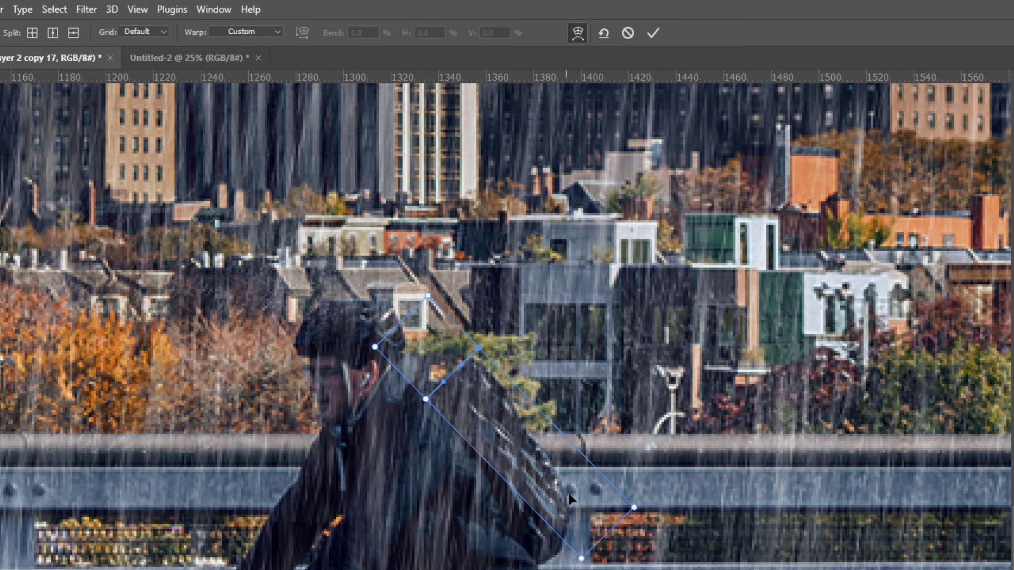
left_click(53, 32)
left_click(556, 488)
Bend the warp mesh points so the splash curves along the backpack, then apply the warp.
left_click_drag(441, 327, 441, 303)
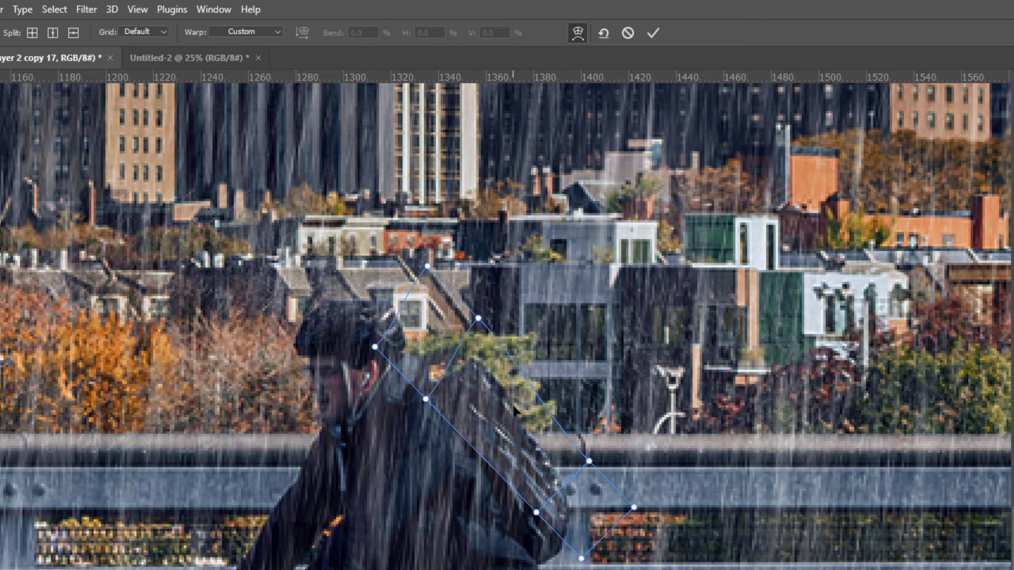
left_click_drag(598, 446, 619, 438)
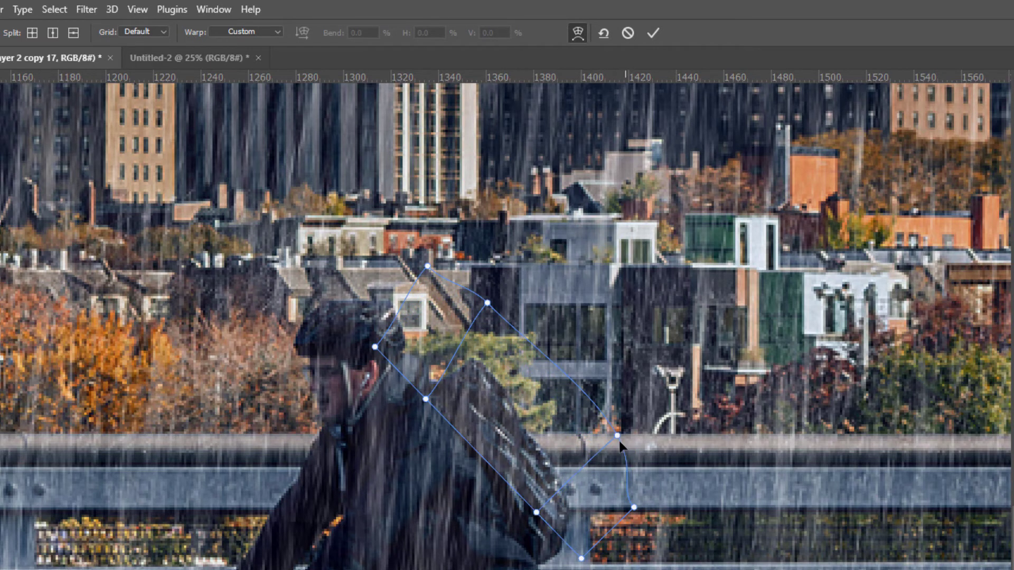
left_click_drag(536, 497, 553, 481)
left_click_drag(426, 399, 442, 381)
left_click_drag(507, 455, 527, 446)
left_click_drag(587, 562, 576, 562)
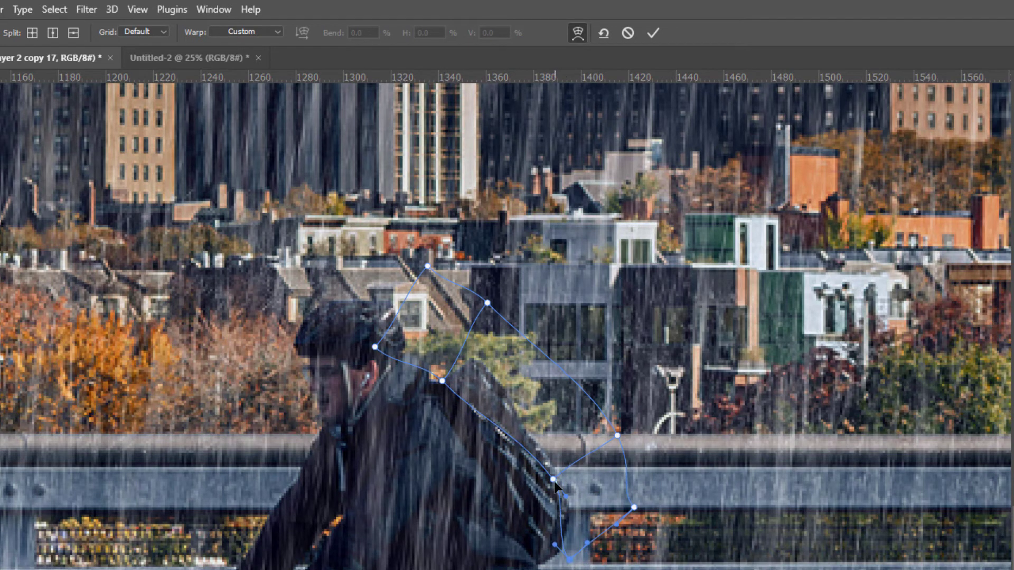
left_click_drag(554, 482, 534, 491)
key("Return")
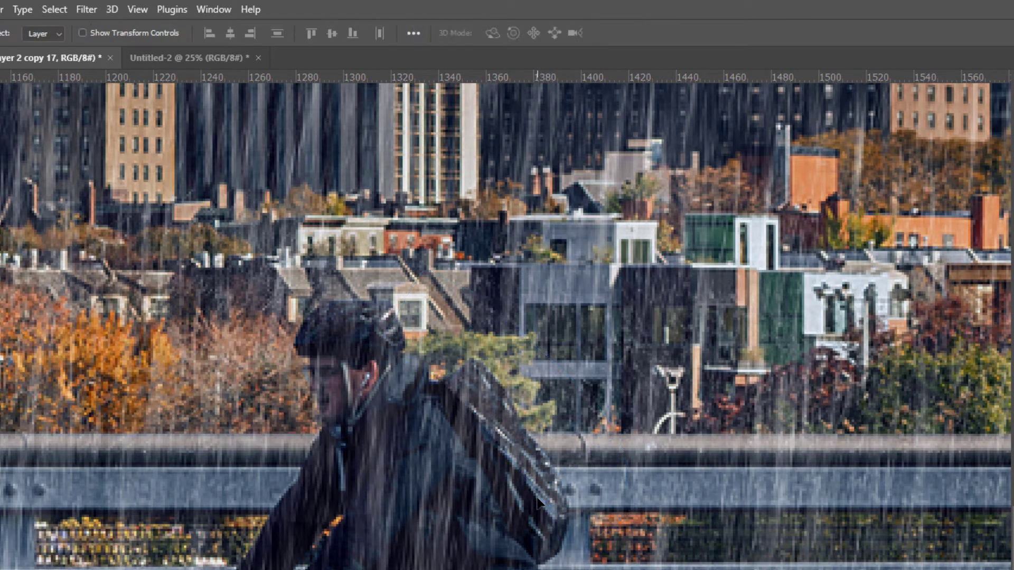
Duplicate the rain layer, erase streaks on the backpack's right edge, and set opacity to 95%.
key("e")
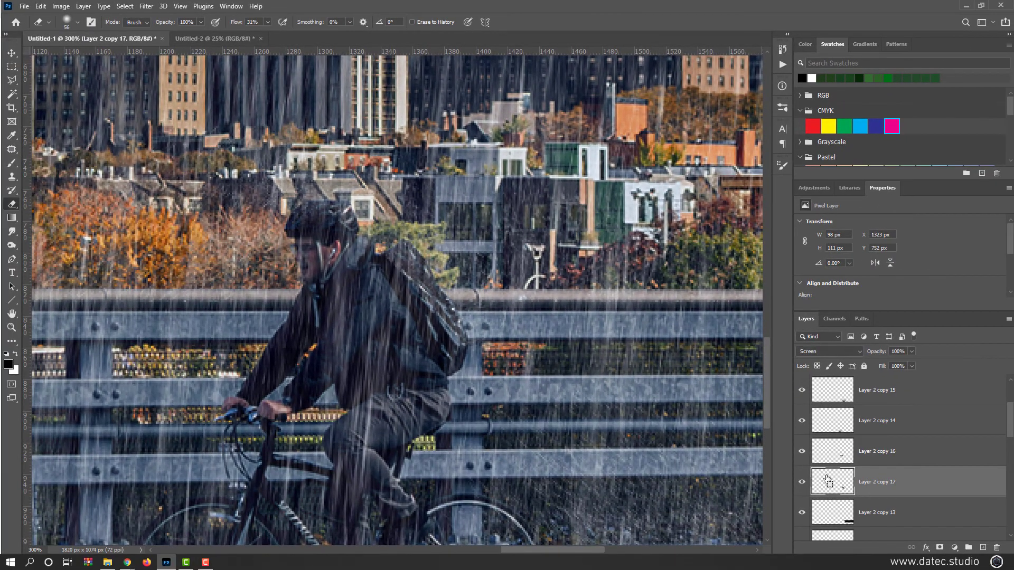
key("ctrl+j")
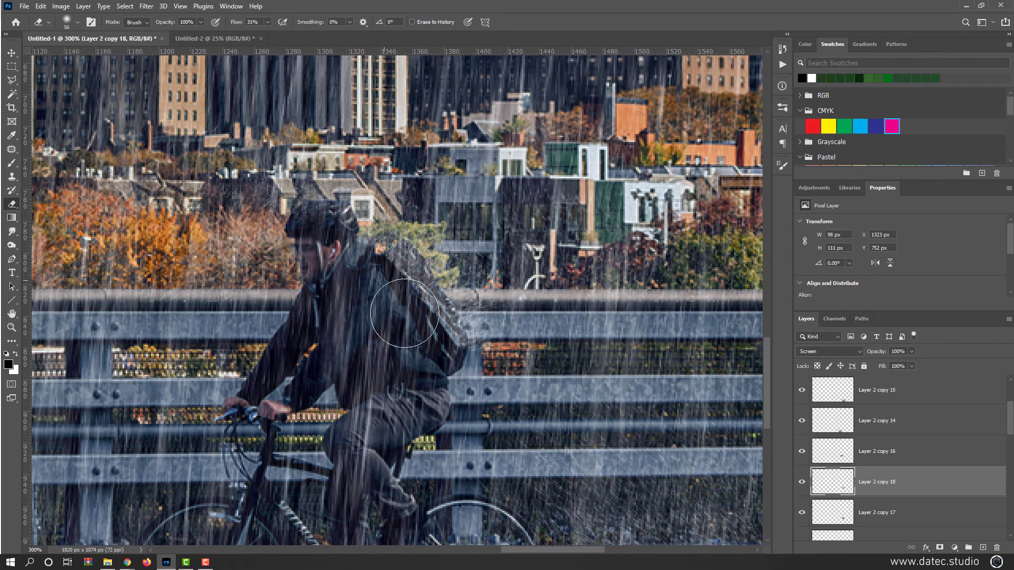
mouse_move(395, 297)
left_mouse_down()
mouse_move(449, 363)
mouse_move(430, 359)
mouse_move(449, 359)
left_mouse_up()
left_click_drag(879, 353, 879, 353)
left_click(12, 53)
scroll(329, 343, "down", 2)
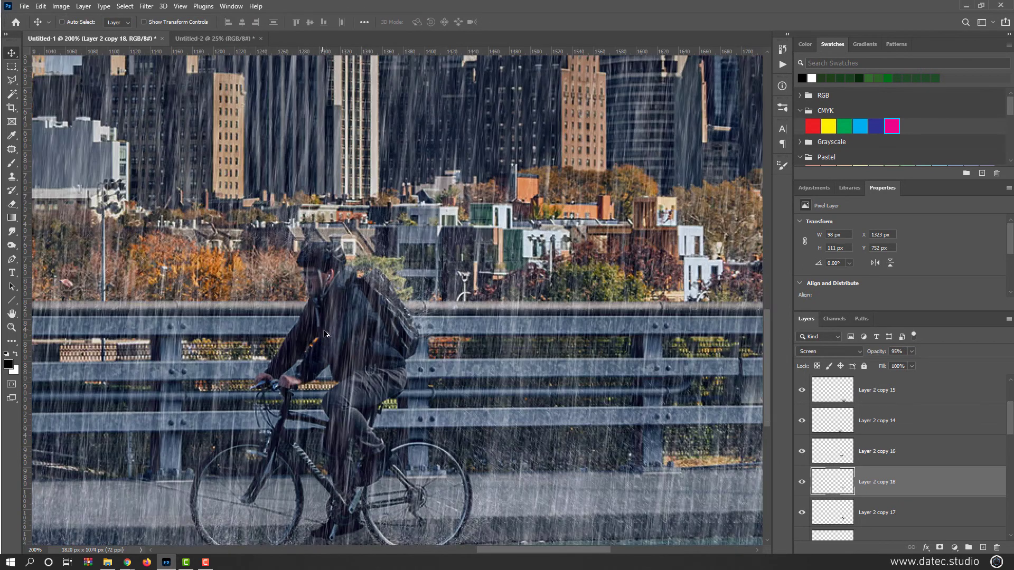
scroll(378, 397, "down", 1)
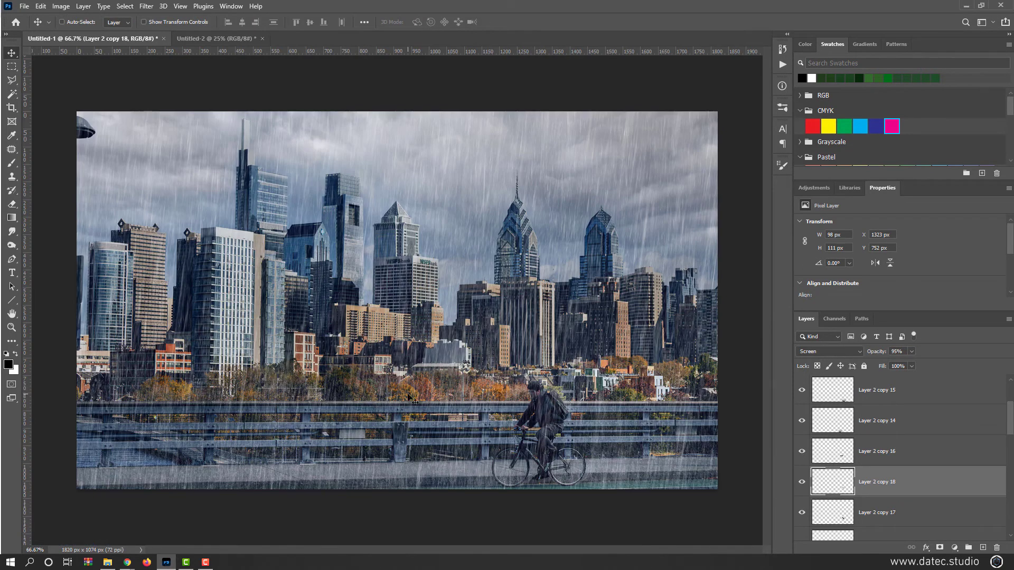
scroll(845, 480, "down", 10)
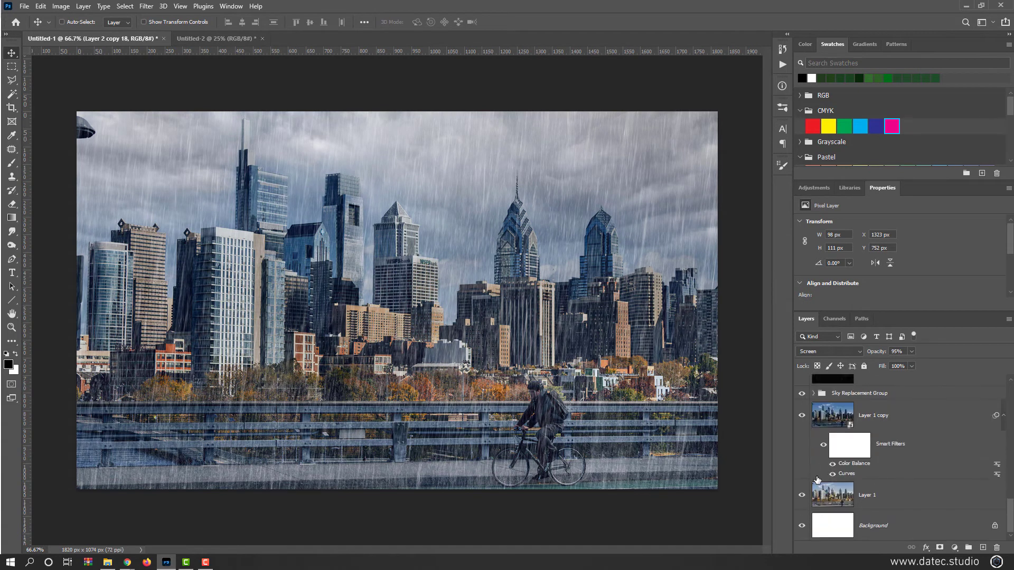
left_click(802, 496, "alt")
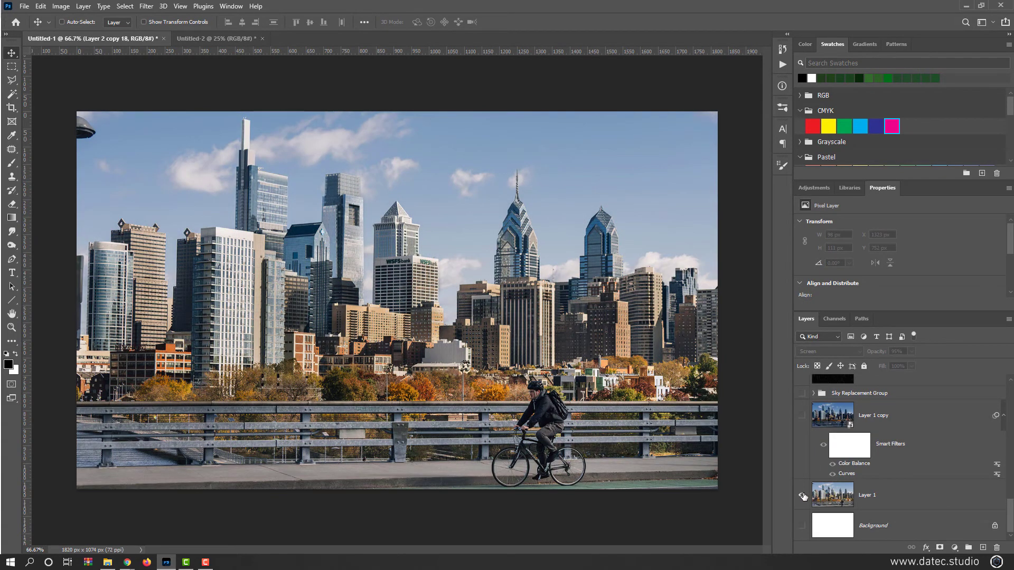
left_click(802, 496, "alt")
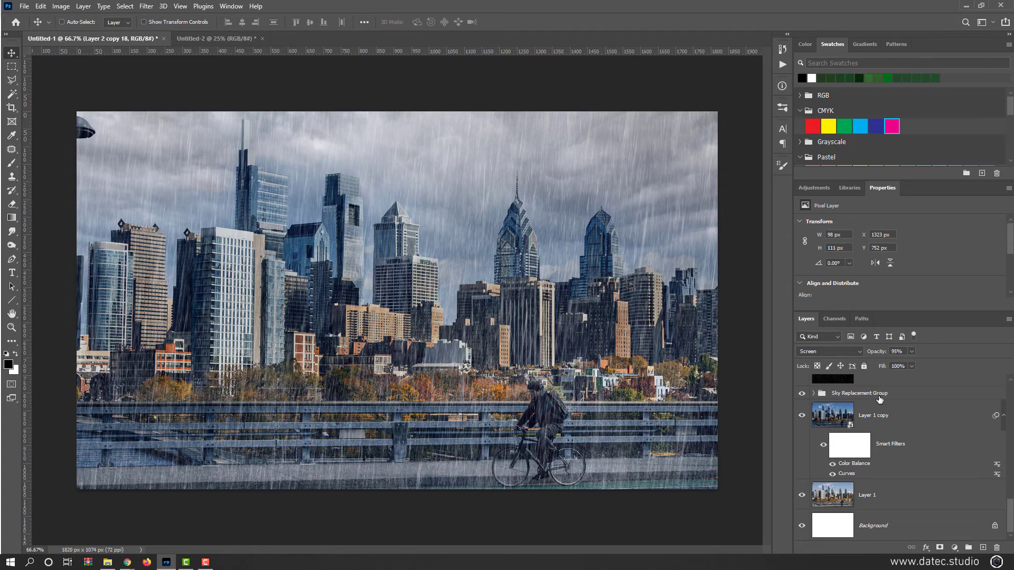
scroll(880, 402, "up", 10)
left_click(895, 391)
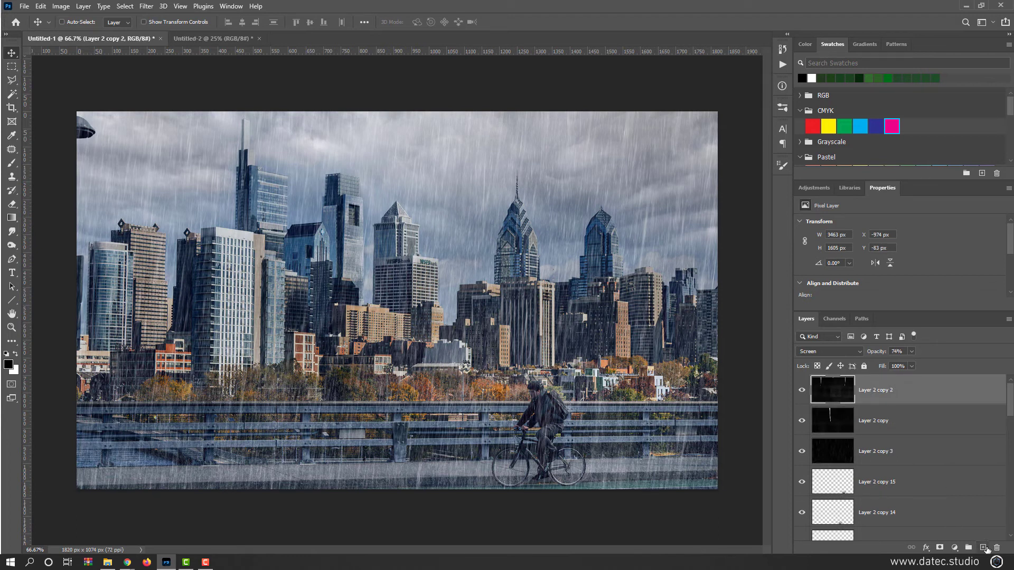
Fill a new layer with white and apply Add Noise at about 63.5.
left_click(984, 548)
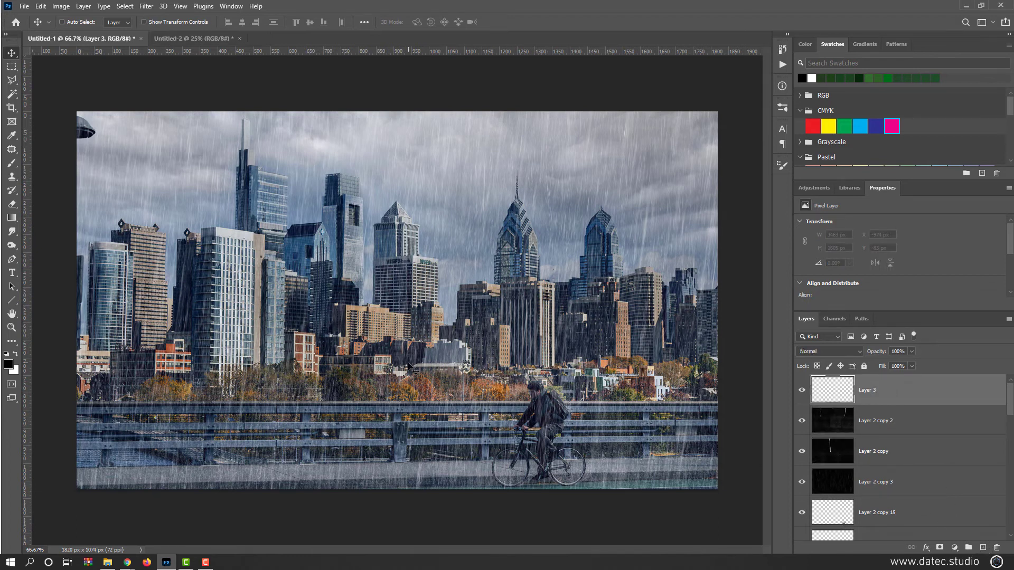
key("ctrl+BackSpace")
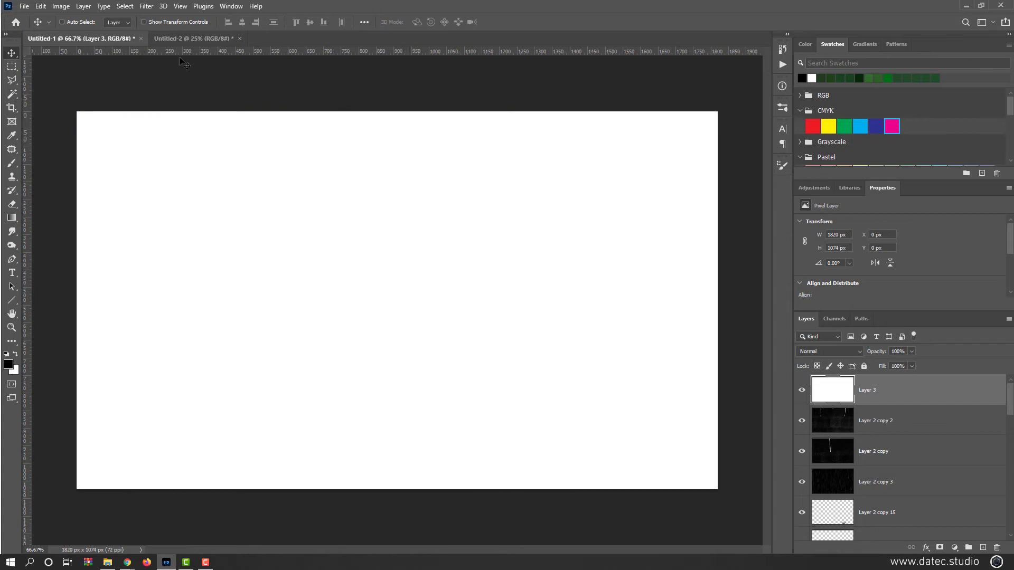
left_click(145, 6)
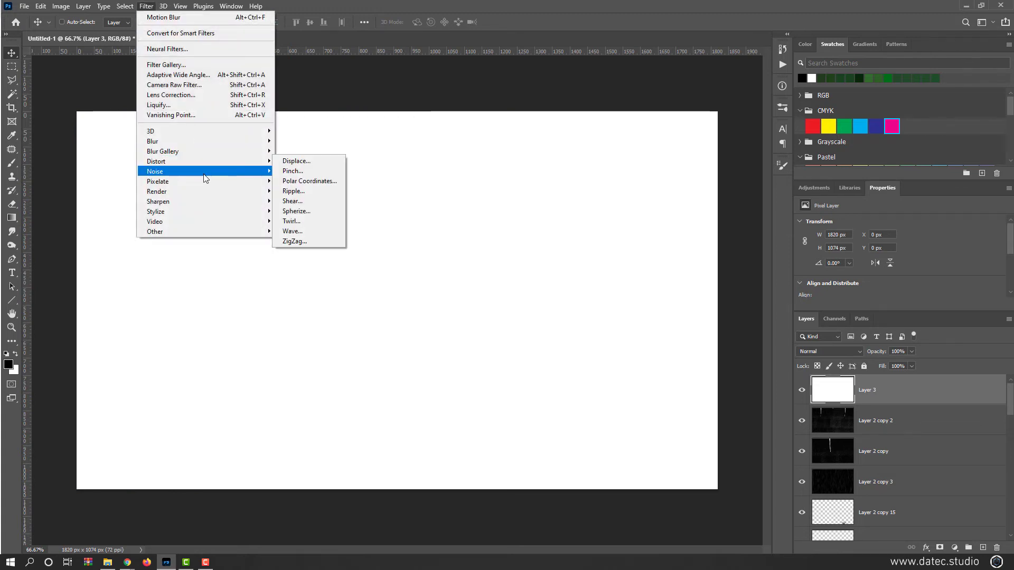
mouse_move(206, 178)
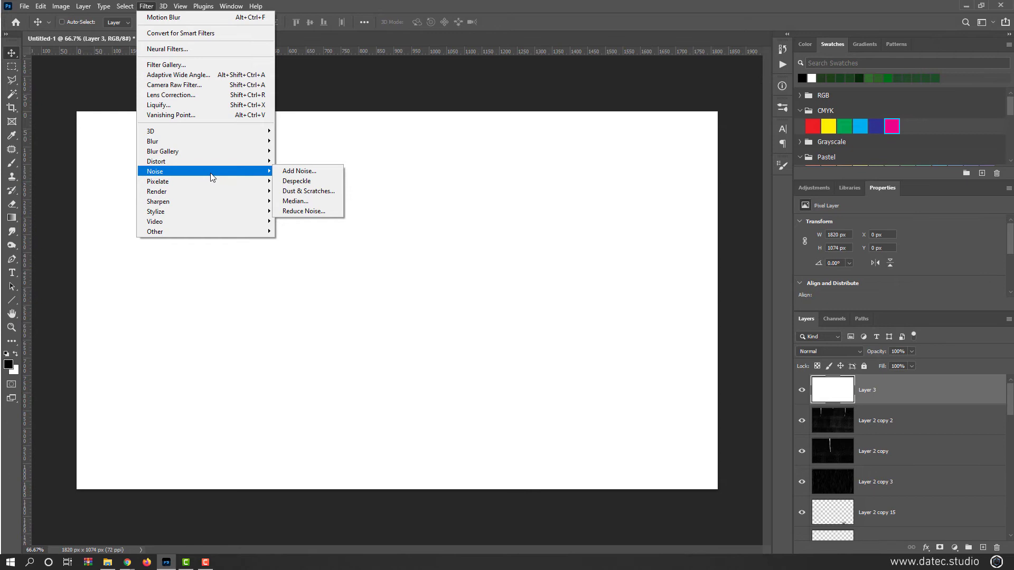
left_click(285, 172)
mouse_move(481, 258)
left_mouse_down()
mouse_move(464, 259)
mouse_move(481, 258)
left_mouse_up()
left_click(558, 115)
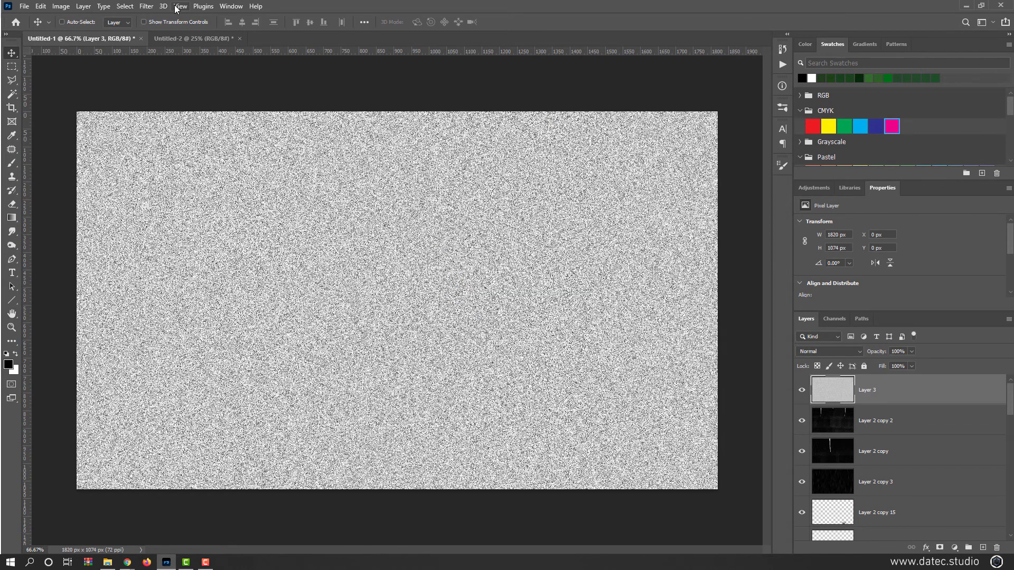
Apply Gaussian Blur to soften the noise into blotches.
left_click(147, 5)
mouse_move(210, 147)
left_click(304, 180)
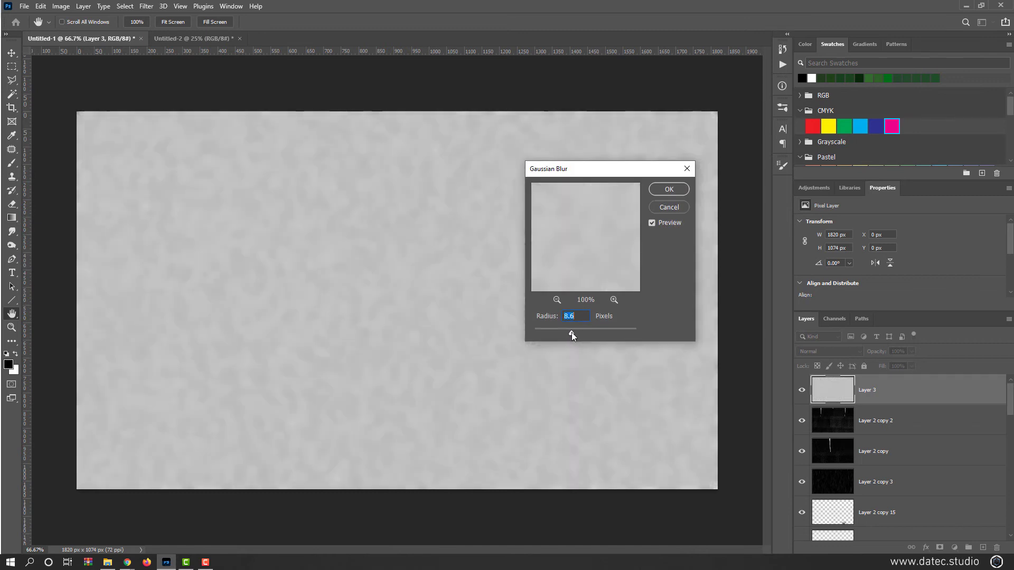
left_click(669, 189)
Shape an S-curve in Curves to brighten the blurred noise's midtones.
key("ctrl+m")
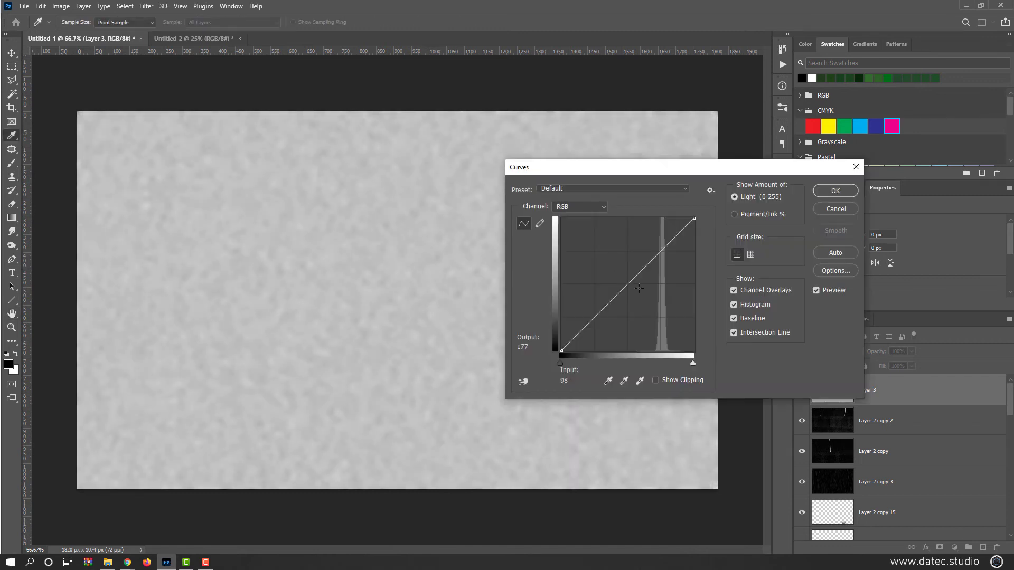
left_click_drag(630, 281, 607, 291)
left_click_drag(631, 256, 638, 260)
left_click_drag(606, 292, 613, 314)
mouse_move(651, 245)
left_mouse_down()
mouse_move(651, 270)
mouse_move(660, 254)
left_mouse_up()
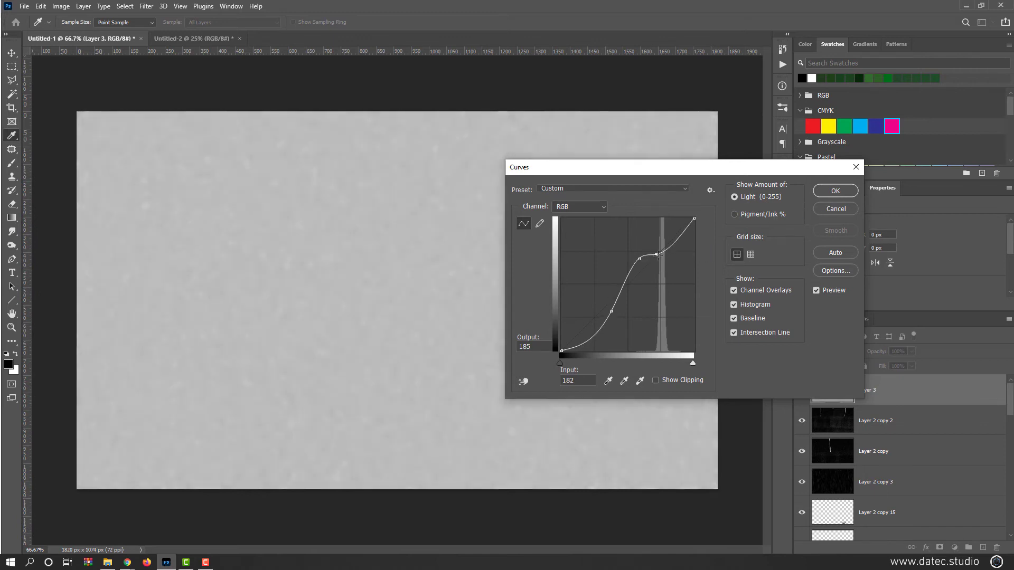
left_click(832, 208)
Set the mist layer to Screen blend mode at 100% opacity.
left_click(850, 355)
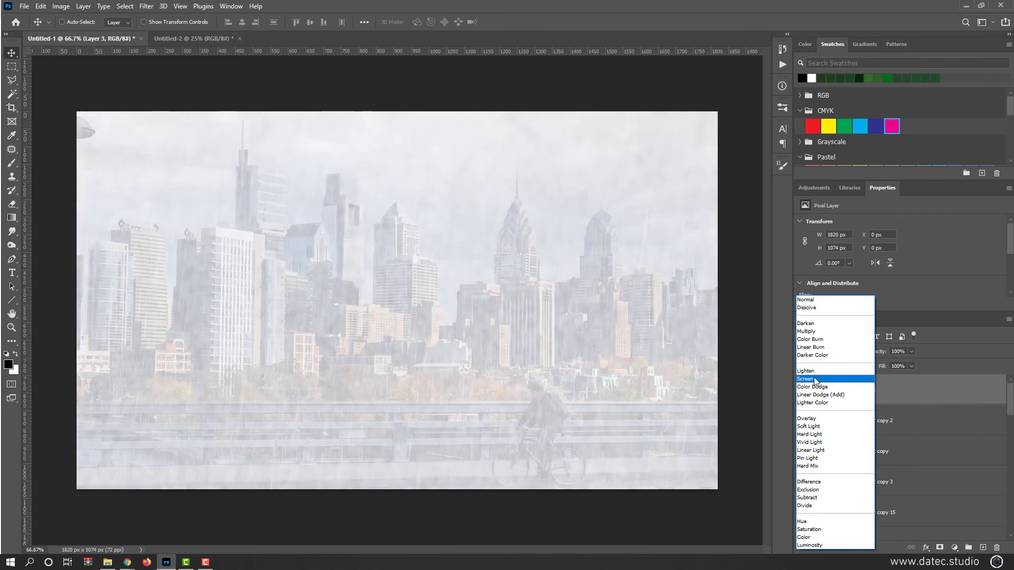
left_click(816, 379)
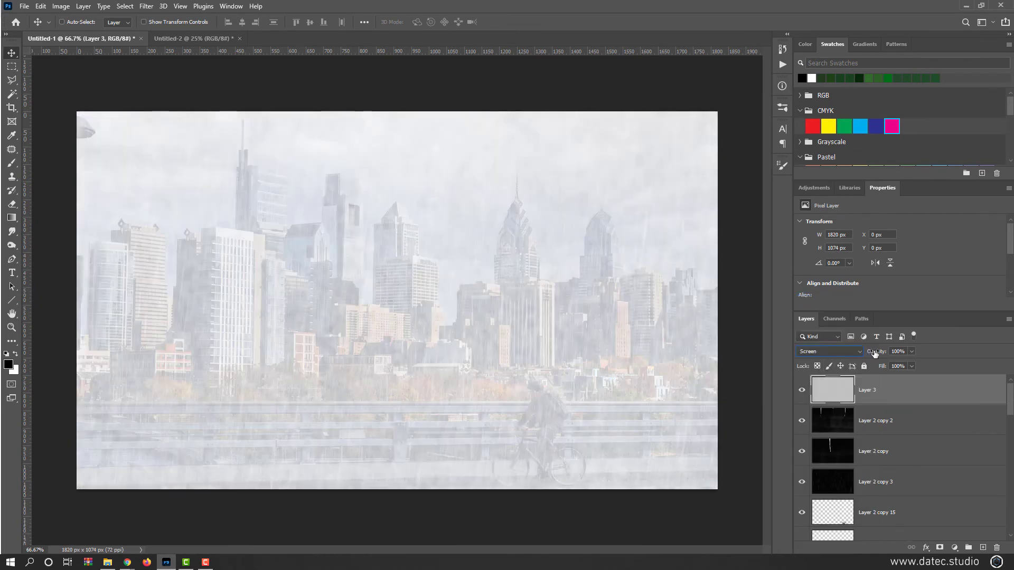
left_click_drag(876, 352, 831, 354)
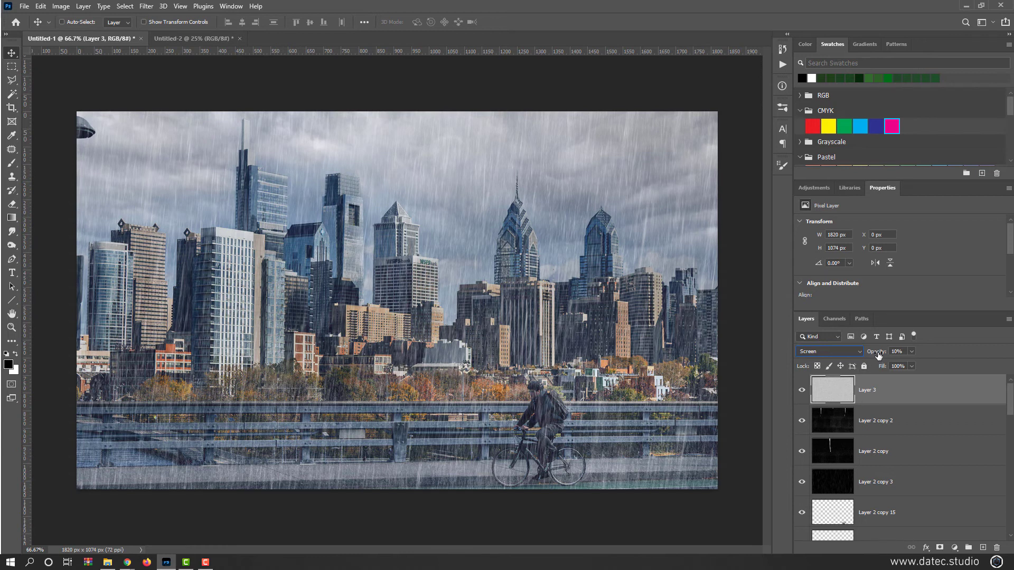
left_click_drag(878, 356, 981, 351)
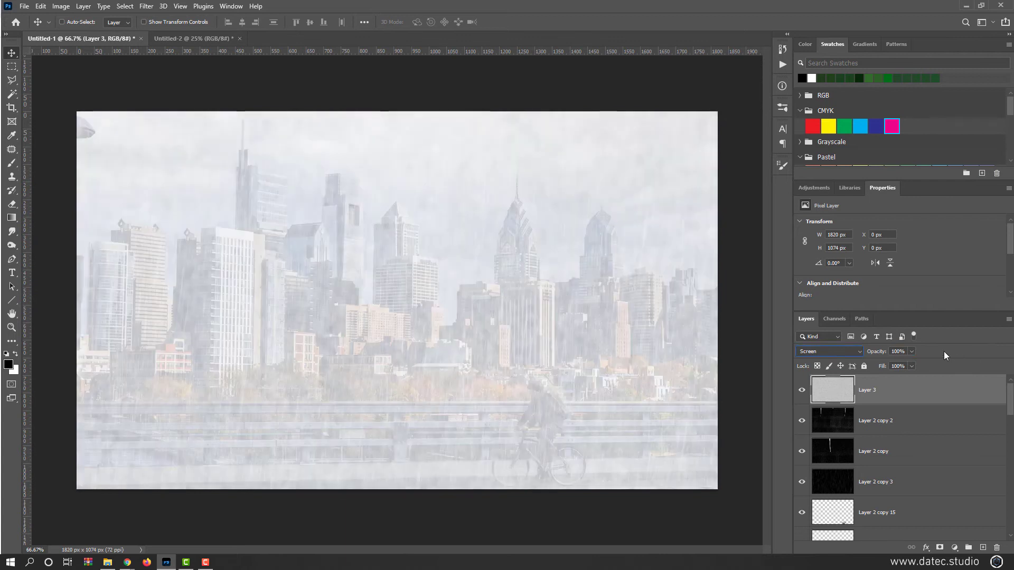
Mask the mist off the walkway, railing and lower buildings with a 358 px low-flow soft brush.
left_click(941, 550)
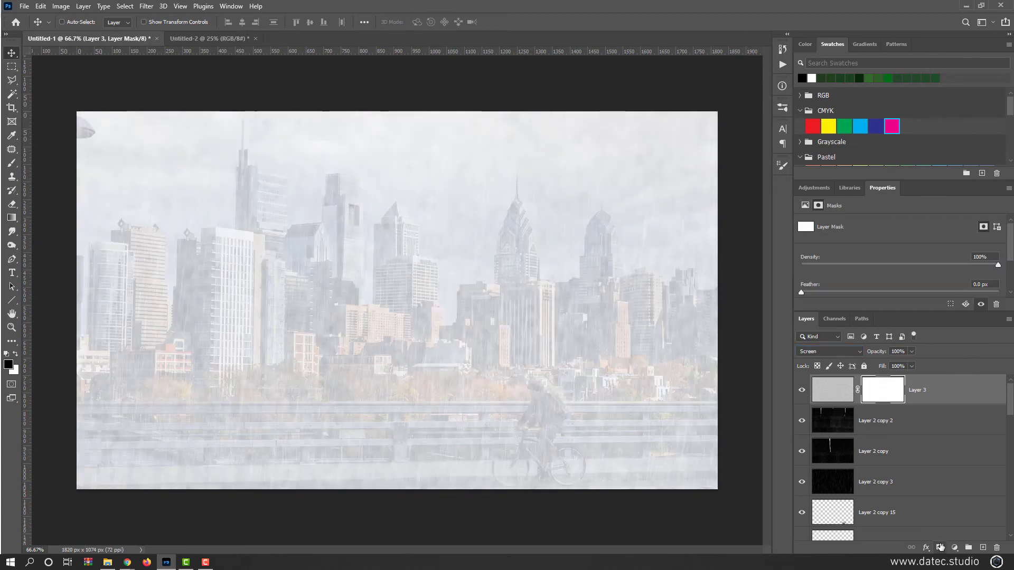
key("b")
left_click_drag(431, 343, 462, 343)
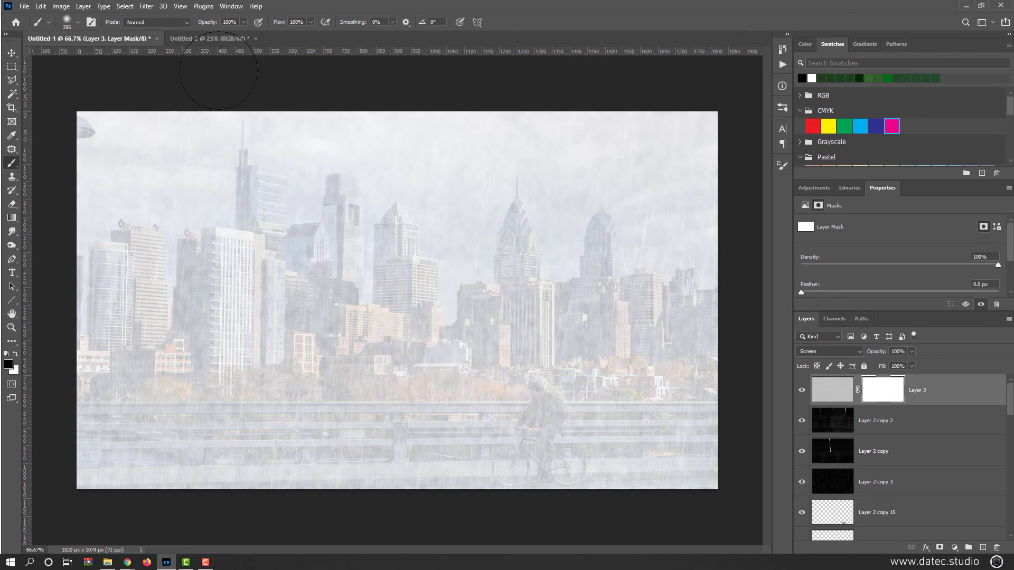
left_click_drag(277, 22, 226, 25)
left_click_drag(493, 390, 586, 441)
mouse_move(390, 484)
left_mouse_down()
mouse_move(686, 465)
mouse_move(140, 460)
left_mouse_up()
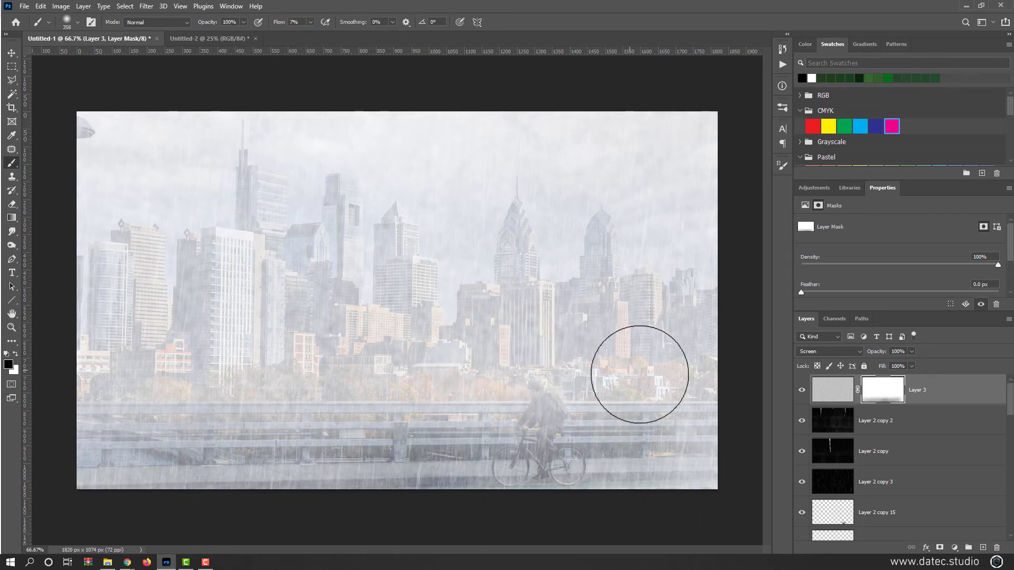
mouse_move(661, 373)
left_mouse_down()
mouse_move(123, 390)
mouse_move(600, 362)
mouse_move(690, 339)
mouse_move(418, 328)
mouse_move(138, 364)
mouse_move(584, 419)
mouse_move(520, 458)
mouse_move(486, 505)
mouse_move(58, 493)
left_mouse_up()
mouse_move(731, 453)
left_mouse_down()
mouse_move(301, 464)
mouse_move(454, 485)
mouse_move(686, 445)
mouse_move(159, 454)
mouse_move(691, 401)
mouse_move(124, 393)
left_mouse_up()
left_click_drag(663, 328, 106, 335)
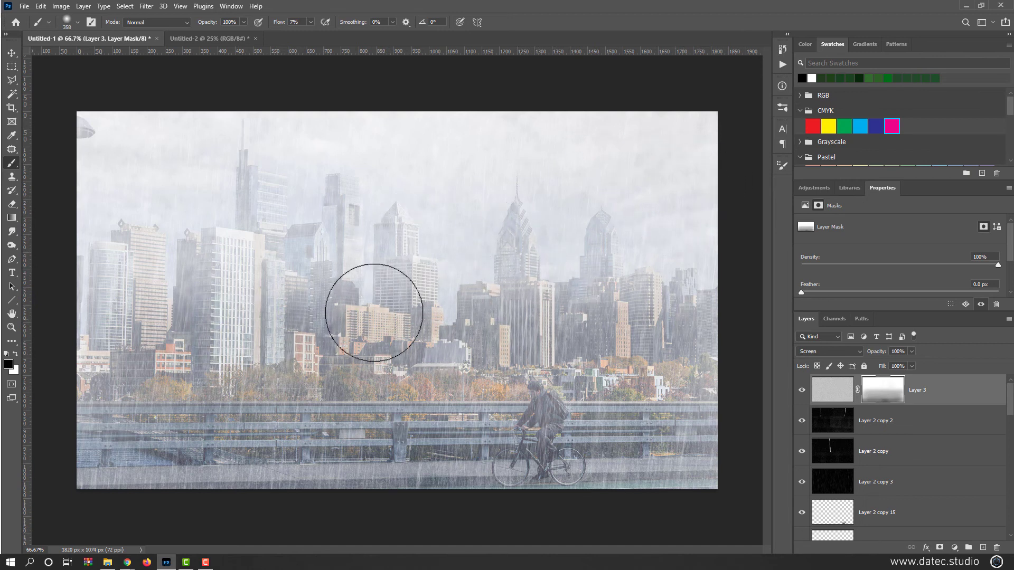
mouse_move(380, 260)
left_mouse_down()
mouse_move(256, 261)
mouse_move(102, 340)
mouse_move(145, 357)
mouse_move(426, 385)
mouse_move(600, 374)
mouse_move(553, 362)
mouse_move(177, 383)
mouse_move(622, 380)
mouse_move(679, 441)
mouse_move(493, 476)
left_mouse_up()
Lower the mist layer's opacity to 28%, comparing it hidden and shown.
left_click(821, 399)
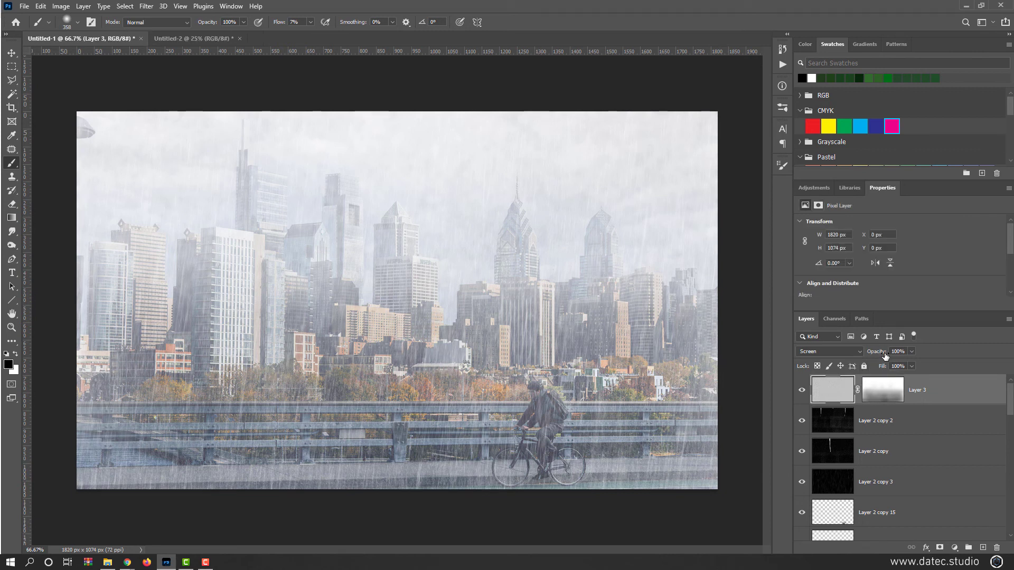
left_click_drag(883, 353, 850, 353)
left_click(803, 390)
left_click(802, 391)
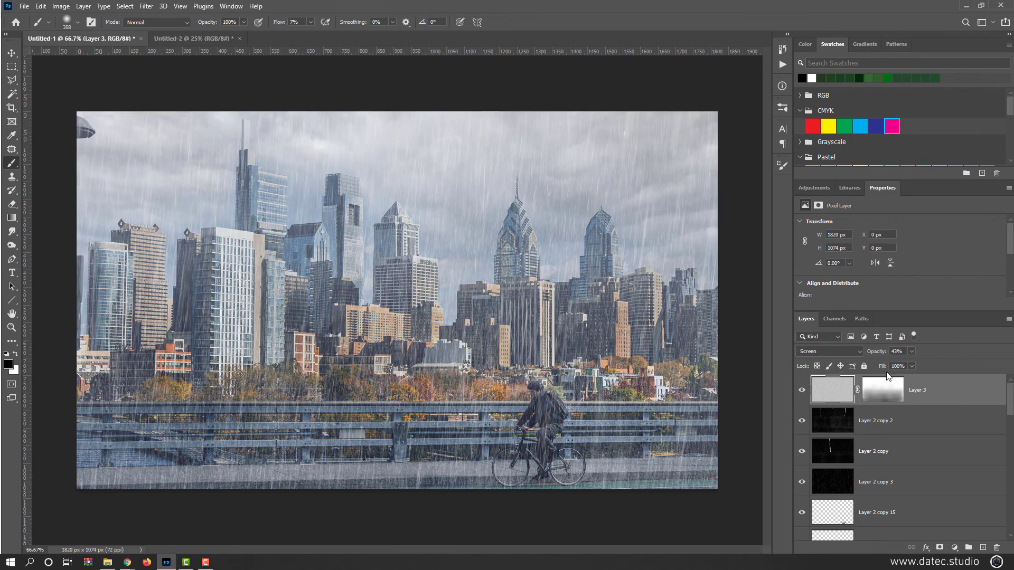
left_click_drag(879, 354, 870, 353)
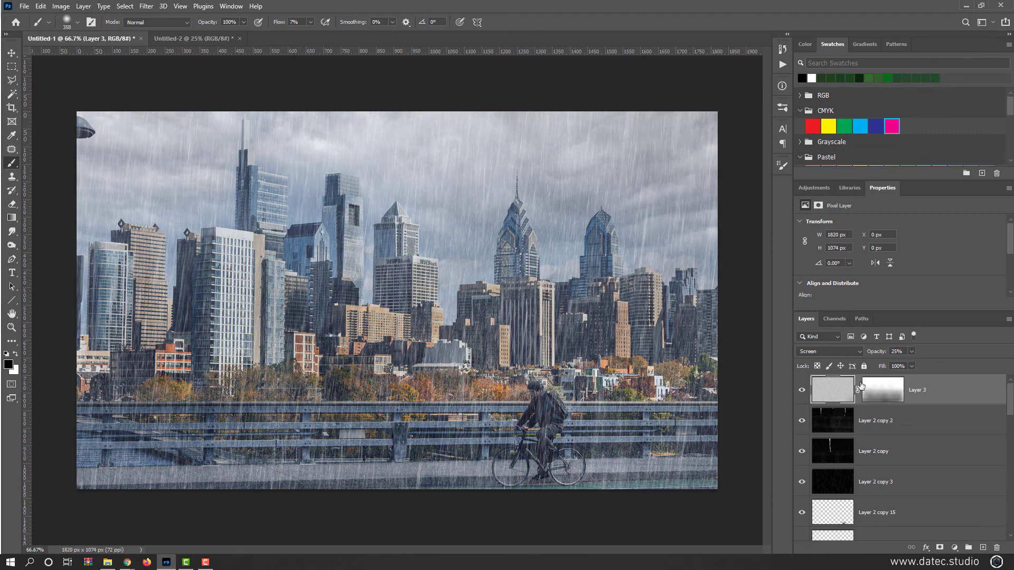
left_click_drag(878, 353, 880, 353)
left_click(801, 390)
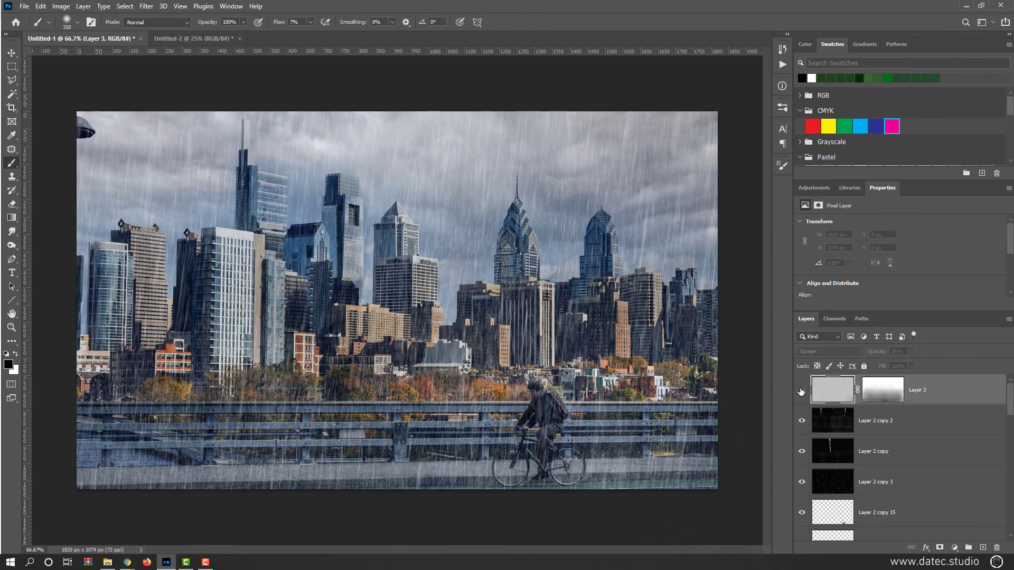
Add a Solid Color fill layer in deep blue 002f98.
left_click(802, 390)
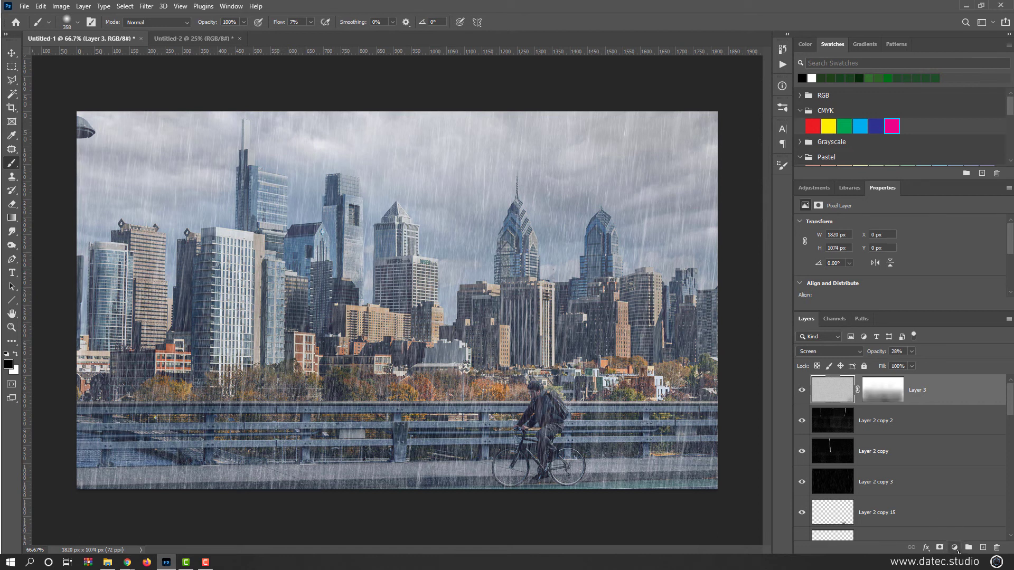
left_click(955, 550)
left_click(952, 364)
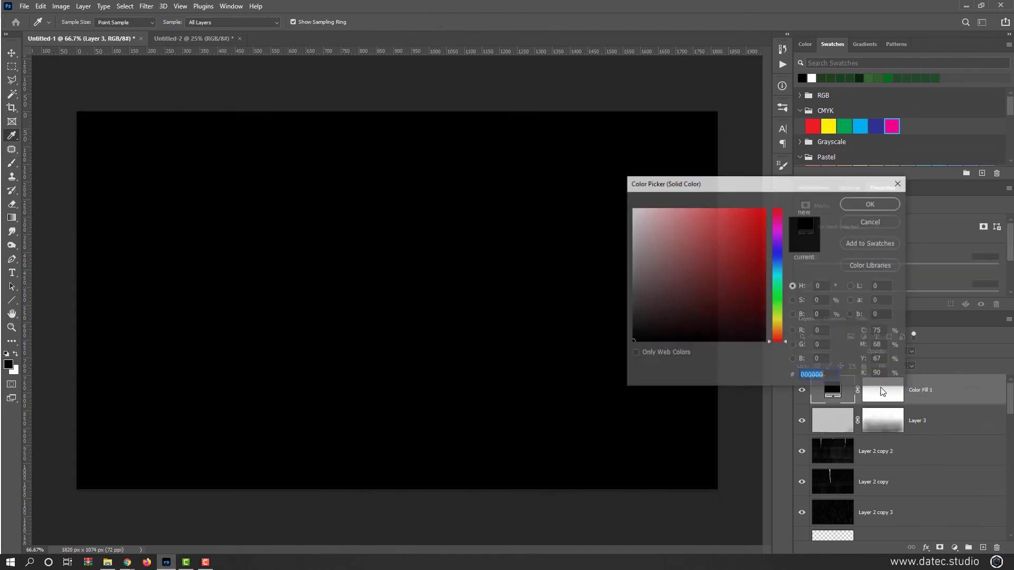
left_click_drag(766, 236, 767, 262)
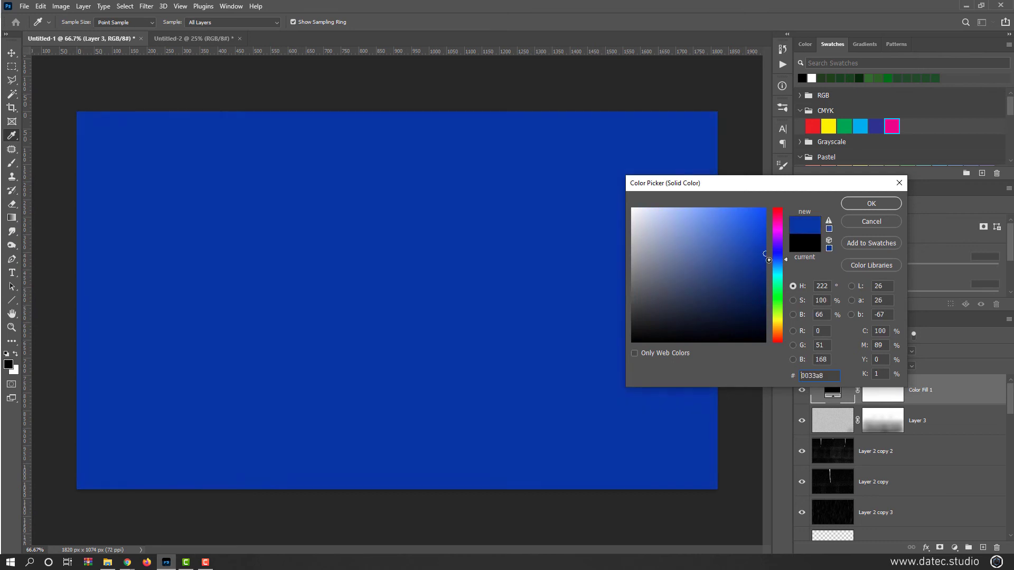
left_click(870, 204)
Try the blue fill in Overlay at low opacity, then delete Color Fill 1.
left_click(860, 352)
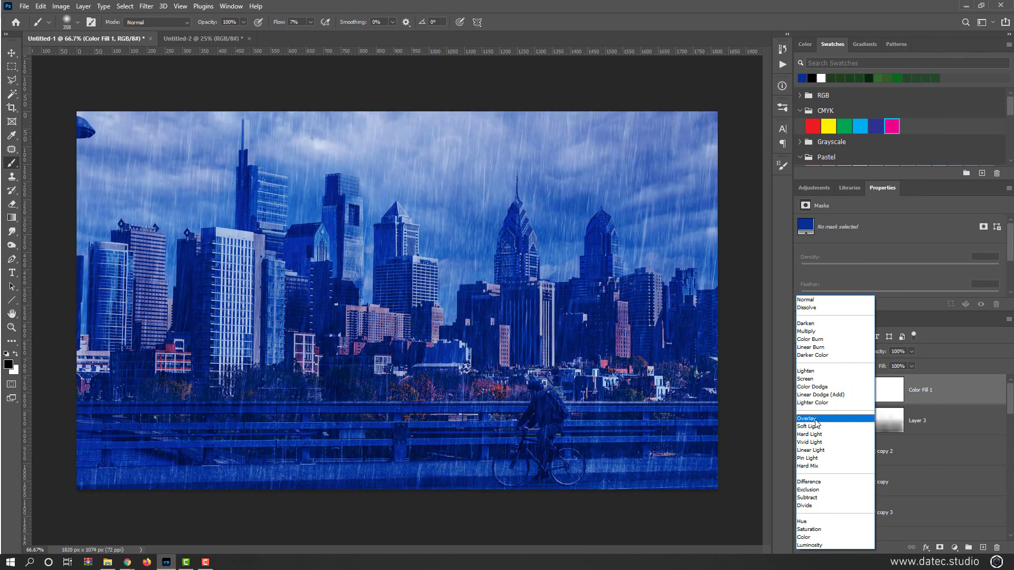
left_click(815, 420)
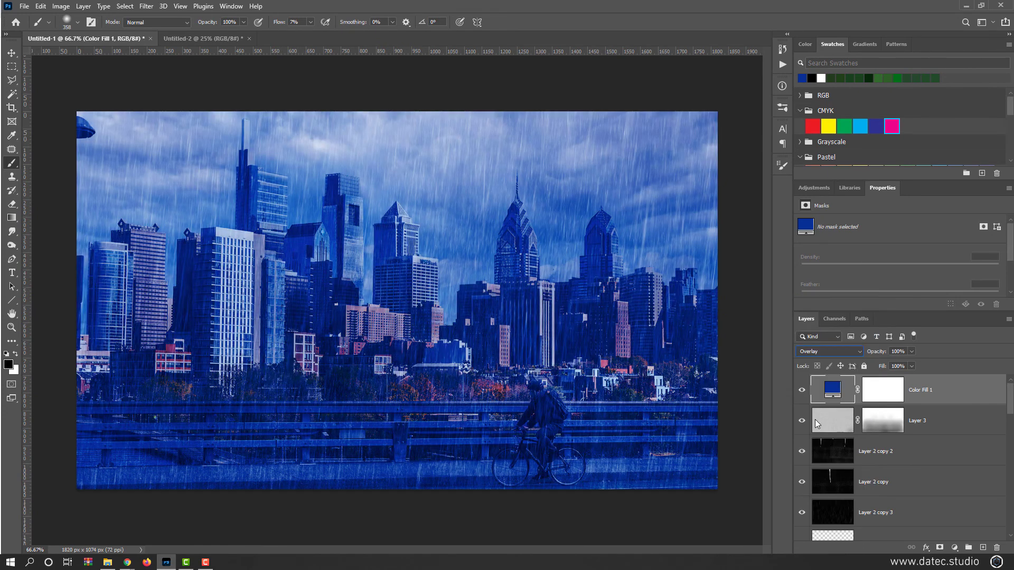
left_click_drag(879, 353, 833, 356)
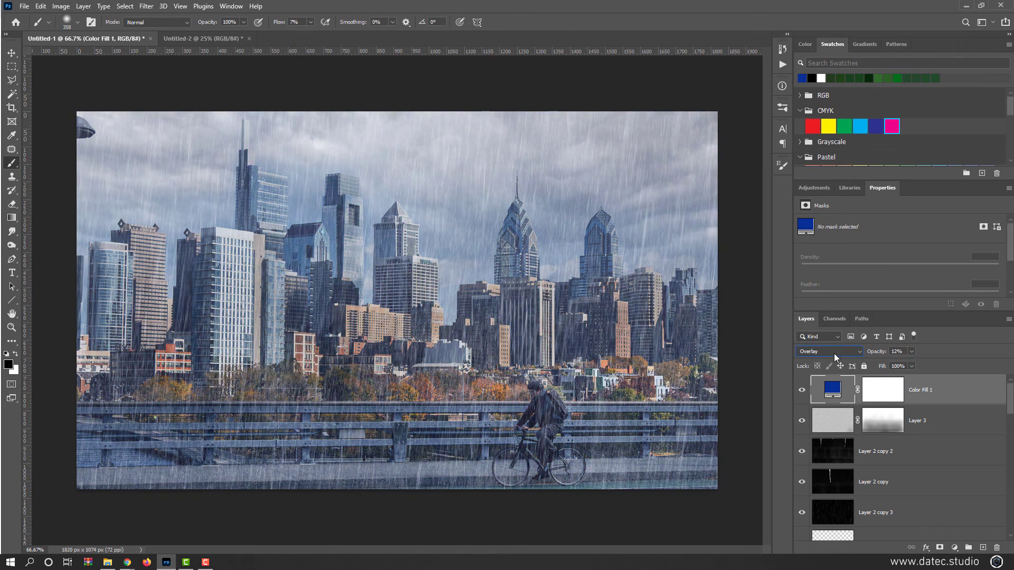
left_click_drag(832, 392, 998, 548)
Add a Photo Filter adjustment layer set to Color blend mode.
left_click(954, 548)
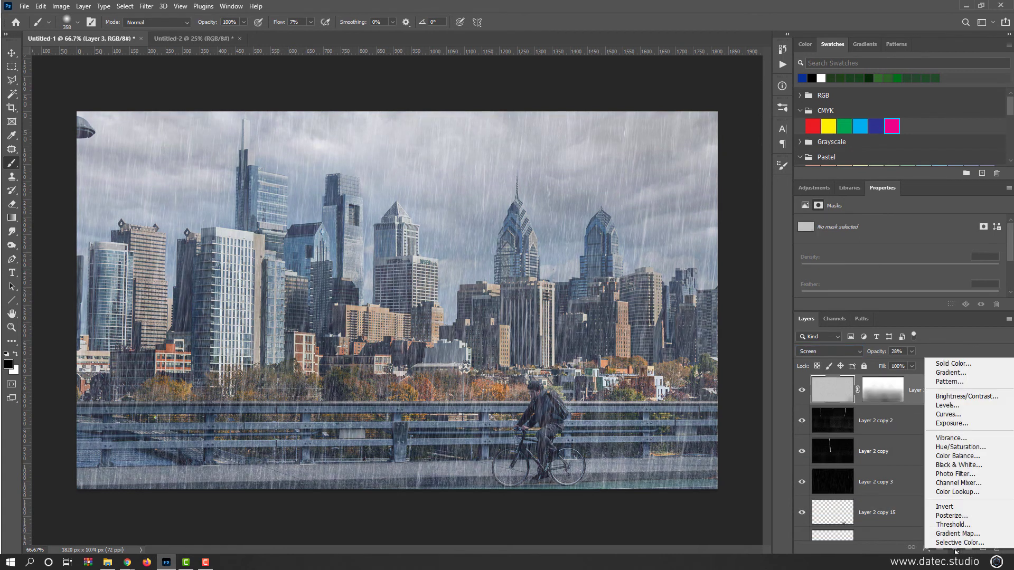
left_click(958, 474)
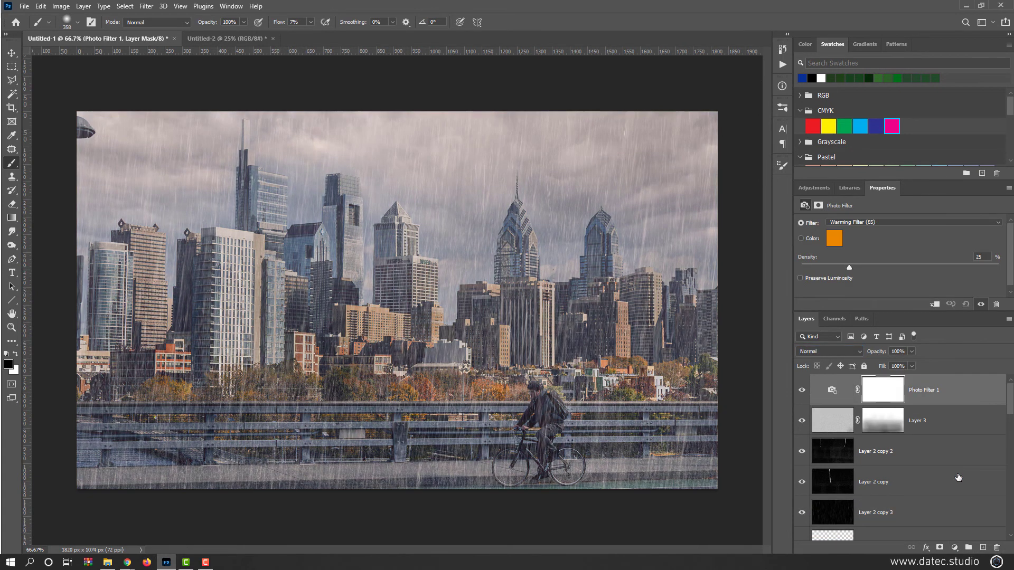
left_click(839, 350)
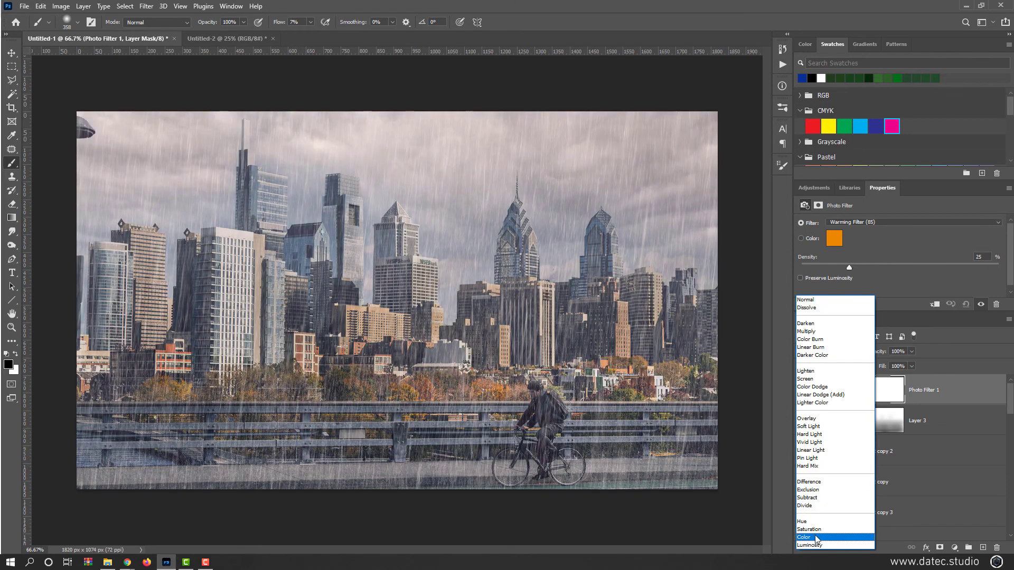
left_click(816, 538)
Set the Photo Filter to Deep Blue at 21% density.
left_click(873, 222)
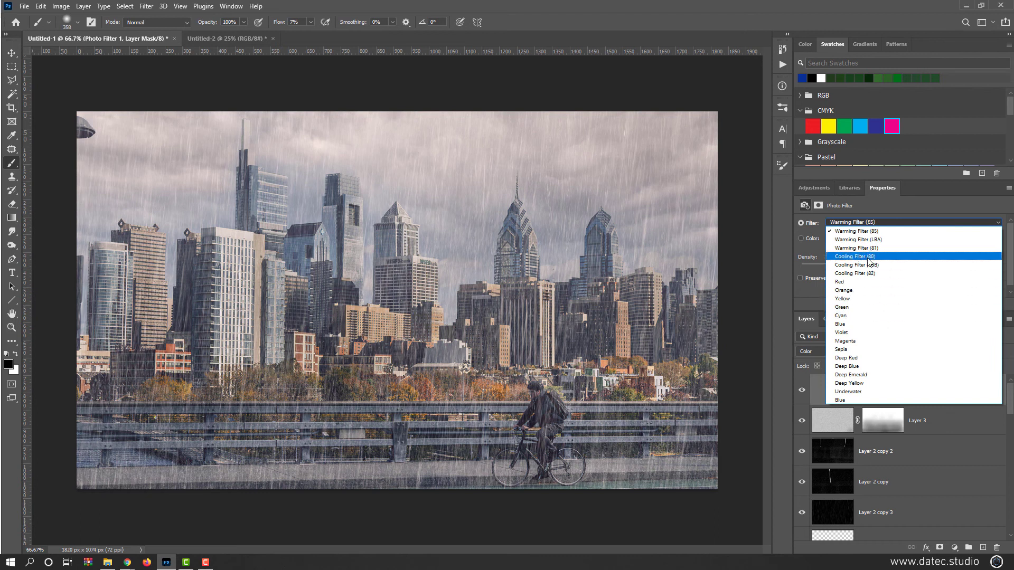
left_click(863, 256)
left_click(864, 225)
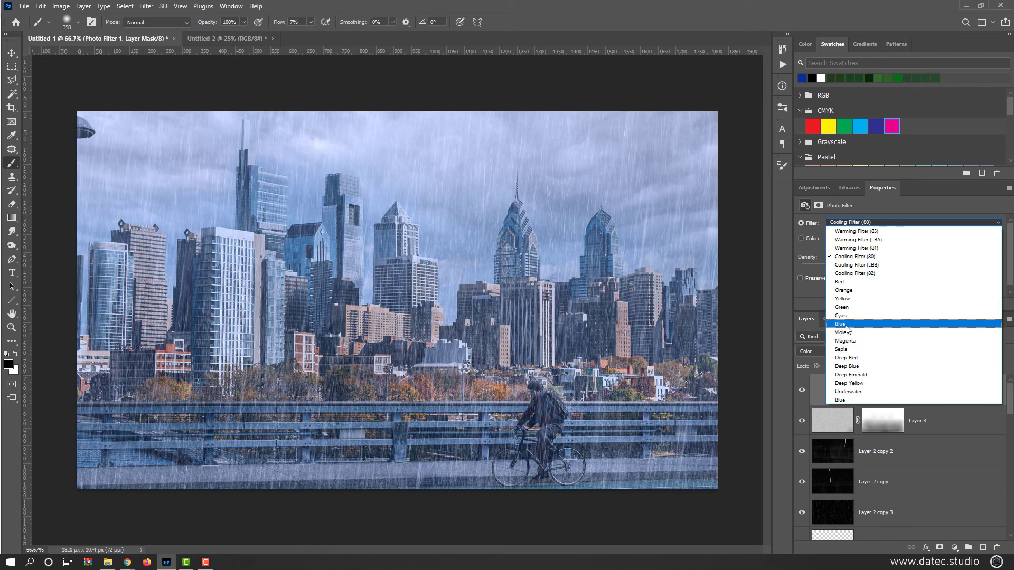
left_click(853, 366)
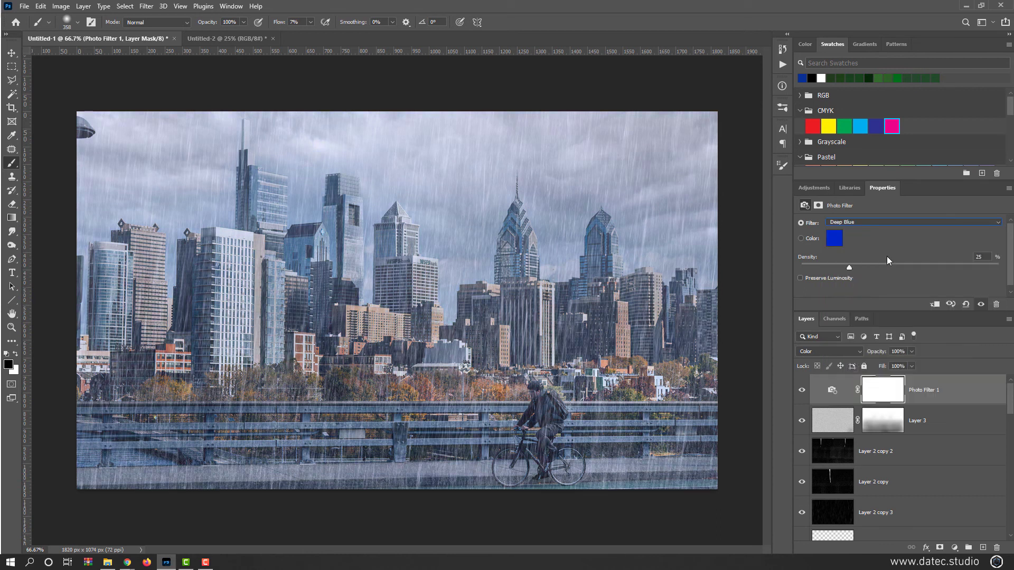
left_click_drag(851, 268, 816, 264)
left_click_drag(838, 264, 841, 264)
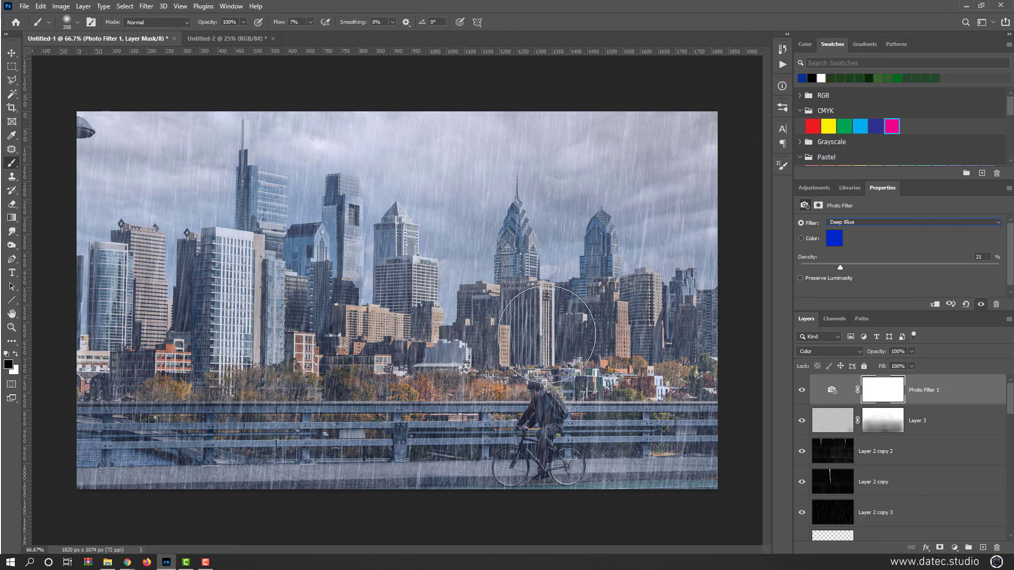
left_click(14, 55)
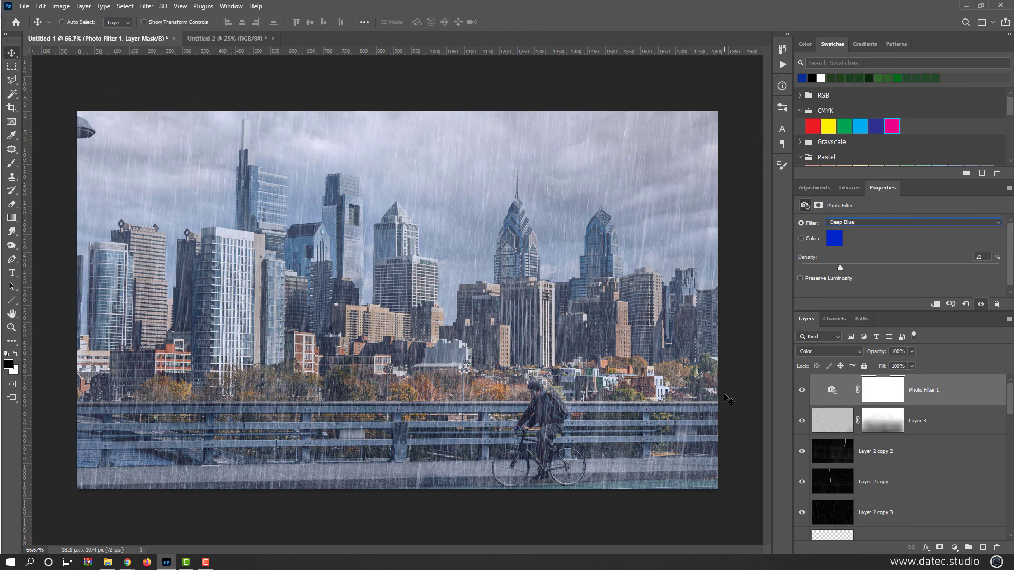
Show the original photo alone to compare it, then restore the full composite.
scroll(834, 491, "down", 10)
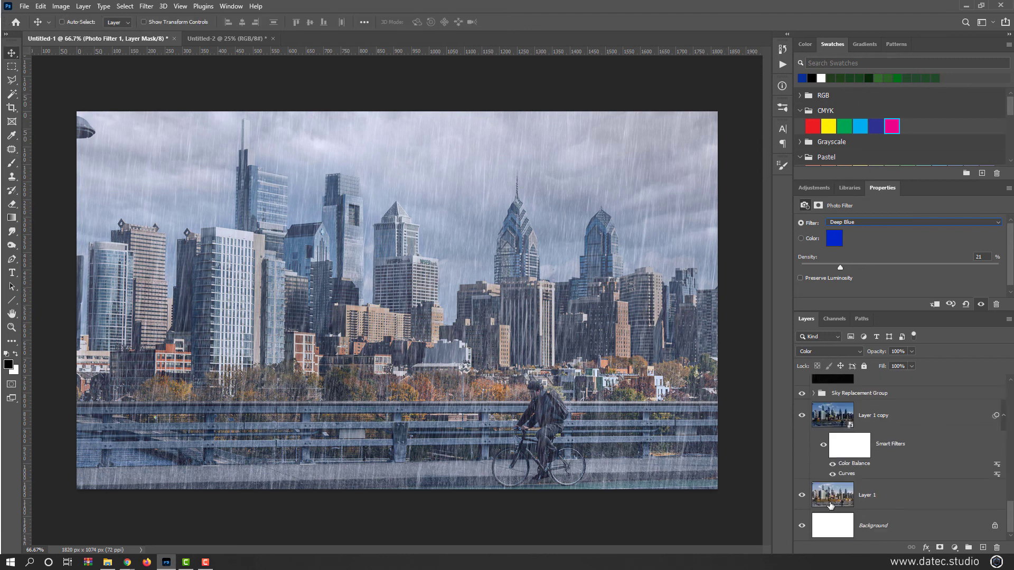
left_click(801, 495, "alt")
left_click(801, 496, "alt")
Select the whole stack of Layer 2 rain streak layers.
scroll(846, 428, "up", 1)
left_click(826, 408)
scroll(857, 432, "up", 5)
scroll(857, 432, "up", 5)
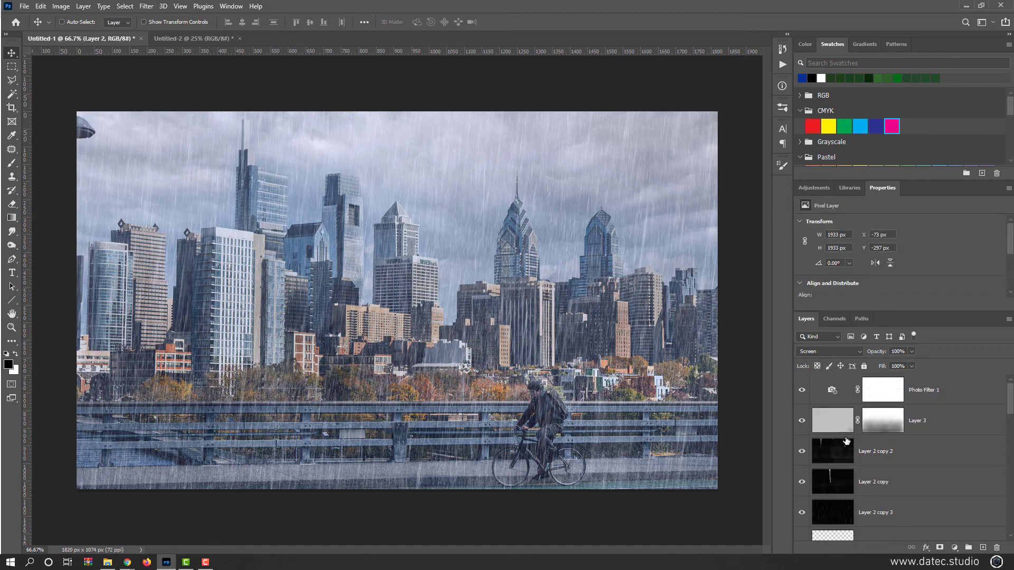
scroll(840, 456, "down", 2)
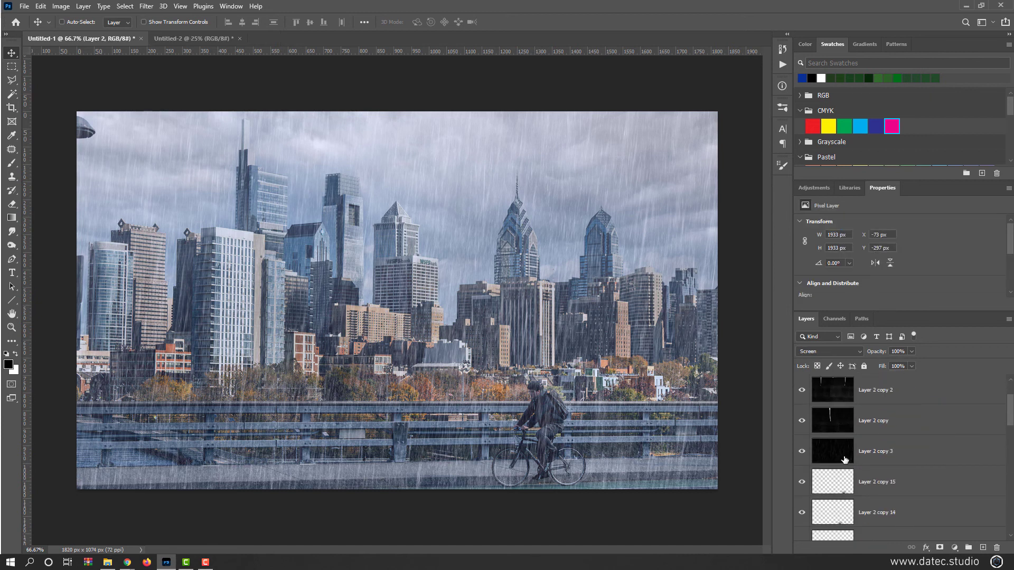
scroll(844, 455, "up", 2)
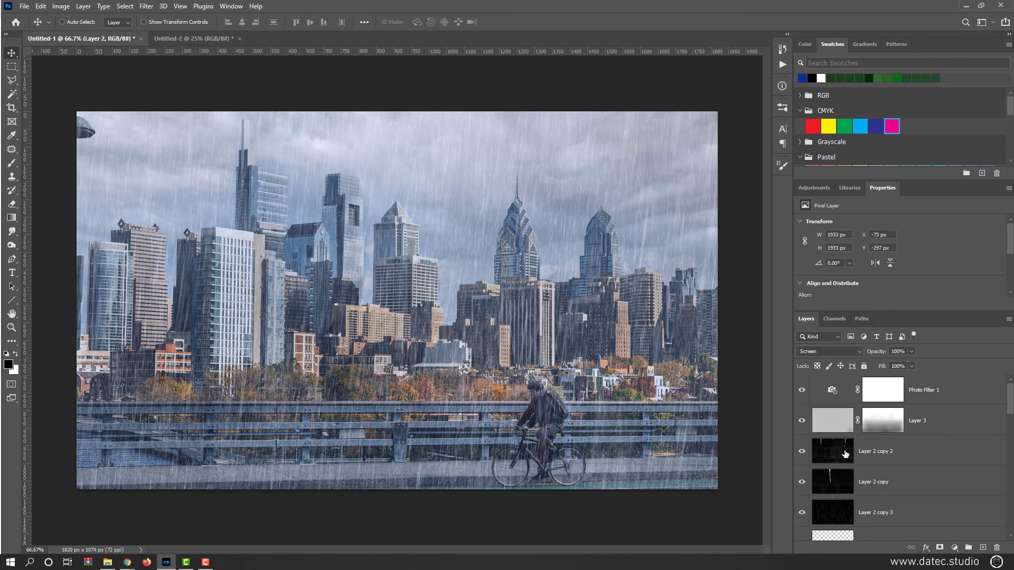
left_click(942, 386, "shift")
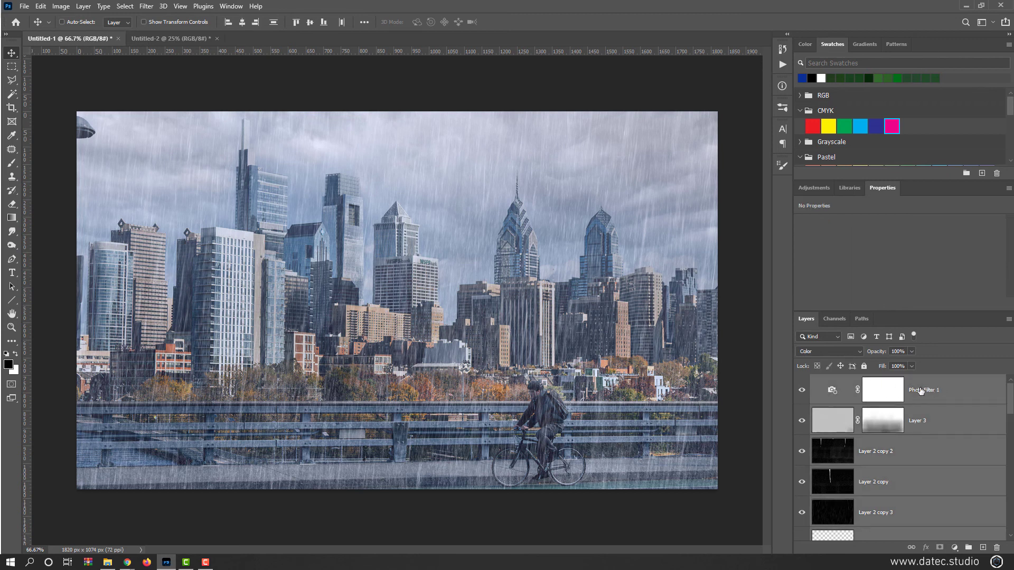
left_click(933, 452, "shift")
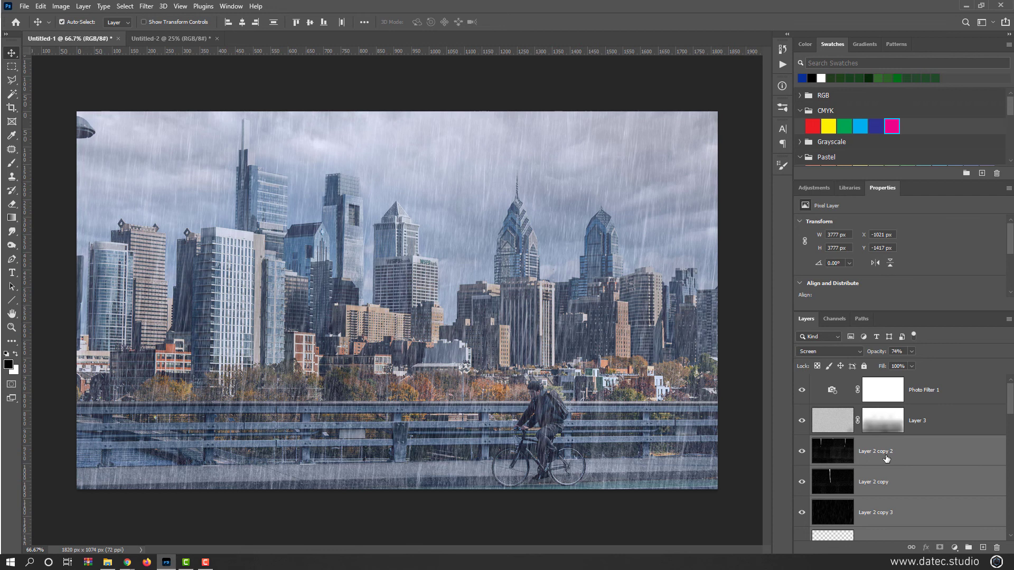
Group the rain layers into Group 1 and convert it to a smart object.
key("ctrl+g")
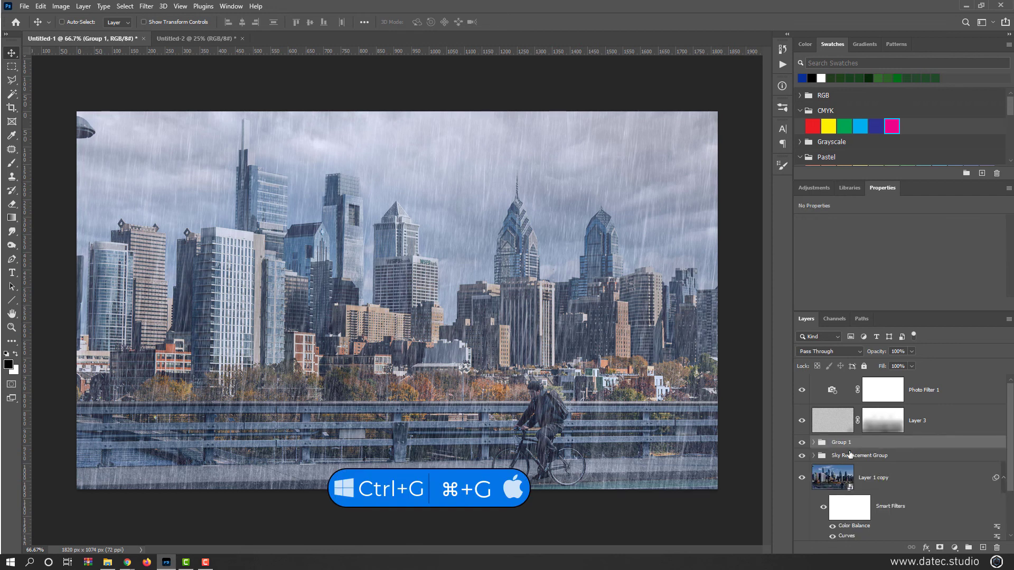
right_click(873, 446)
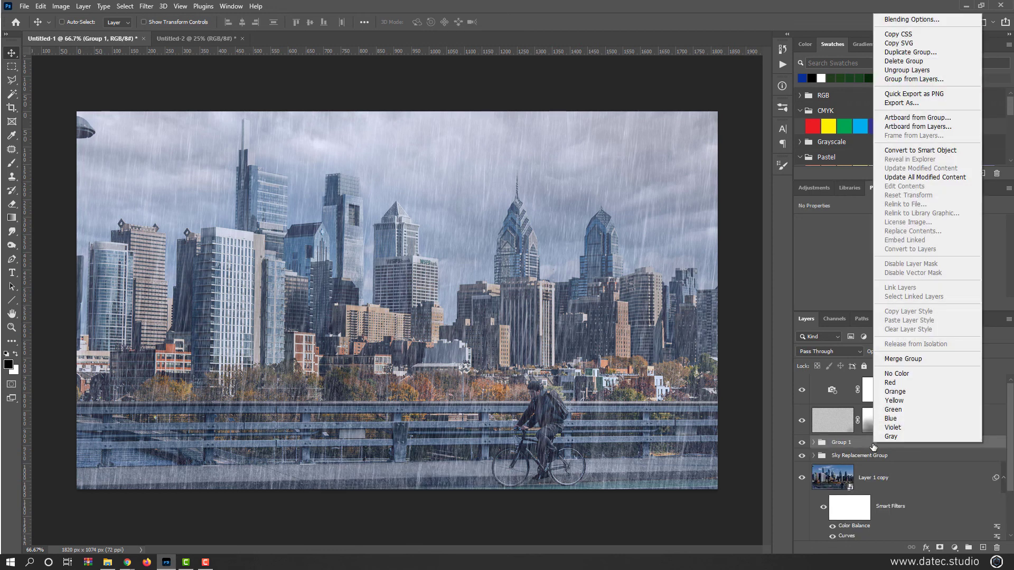
left_click(914, 152)
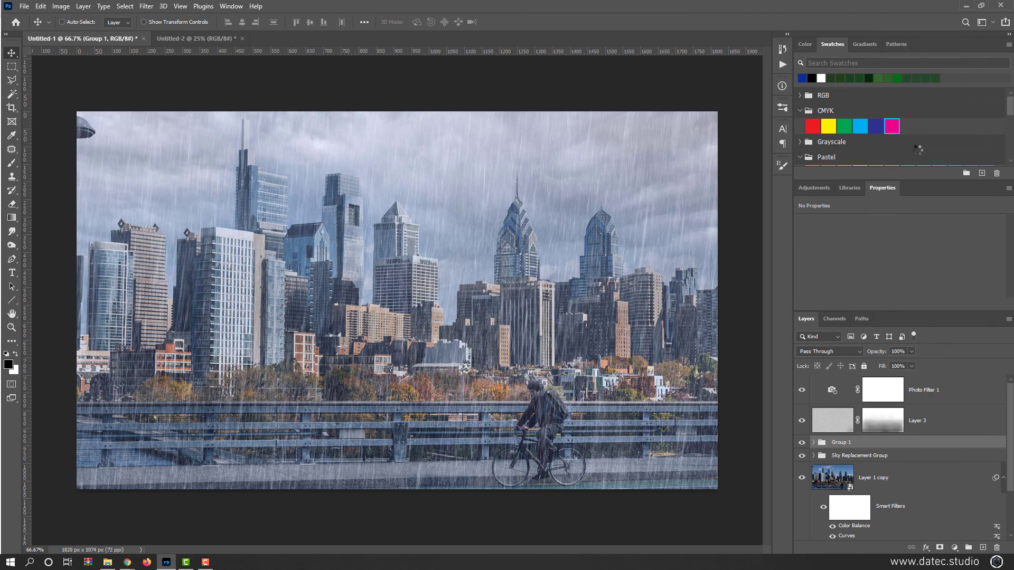
Blend the rain group in Screen mode at 83% opacity.
left_click(849, 351)
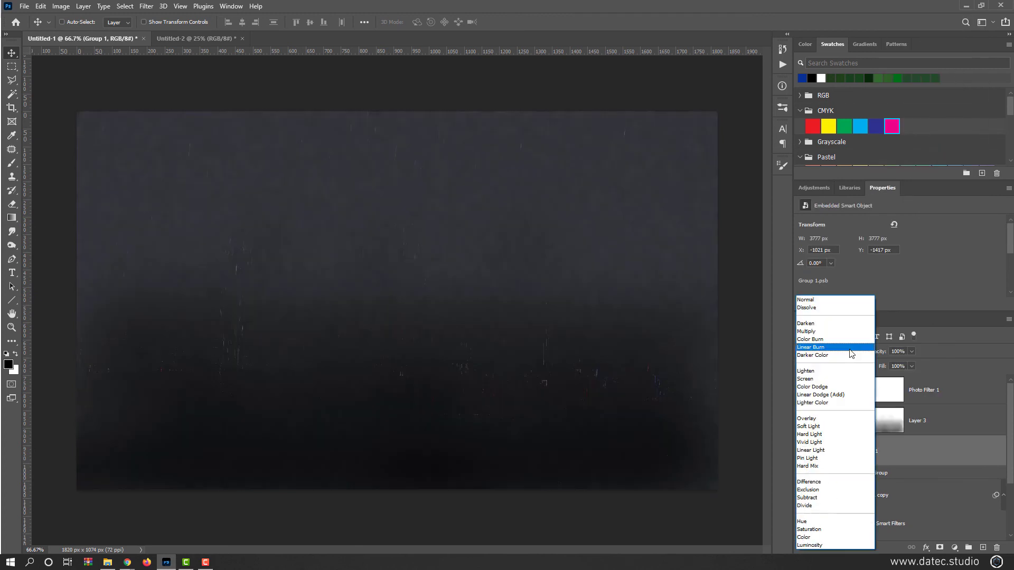
left_click(825, 381)
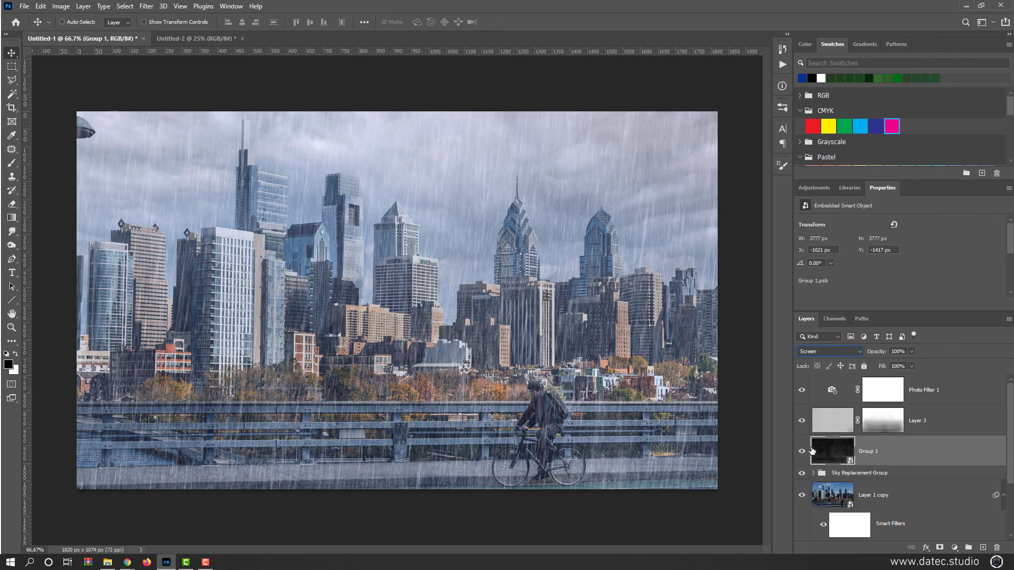
left_click_drag(885, 354, 872, 353)
Add a Tilt-Shift blur at 5 px with the focus band near the top and fade to the bottom.
left_click(146, 6)
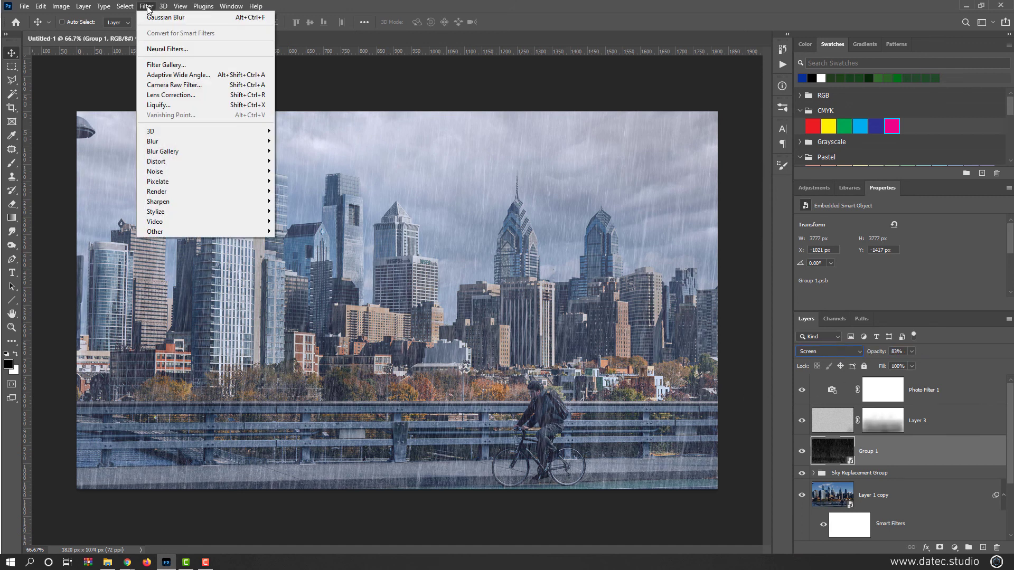
mouse_move(206, 156)
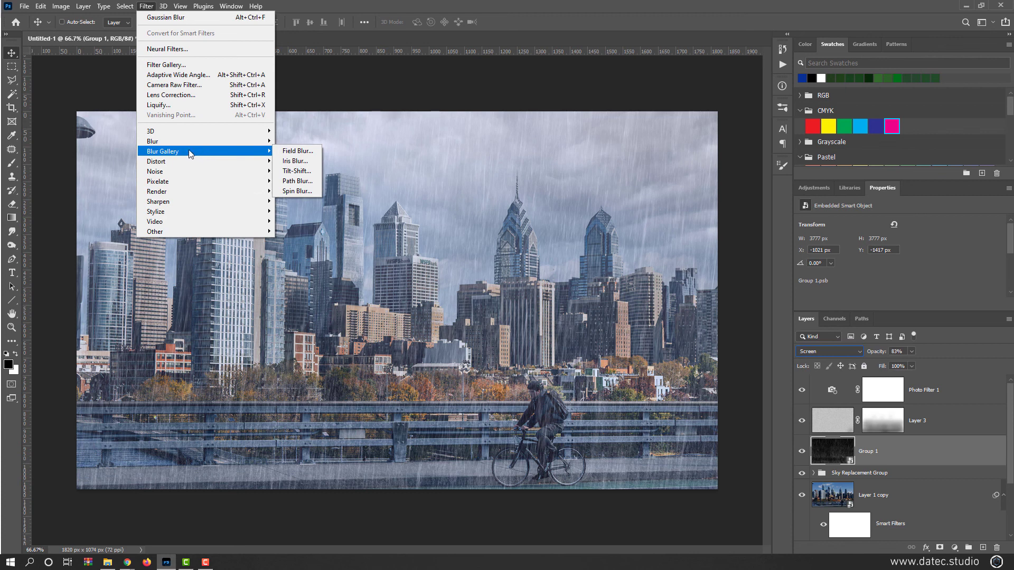
left_click(307, 174)
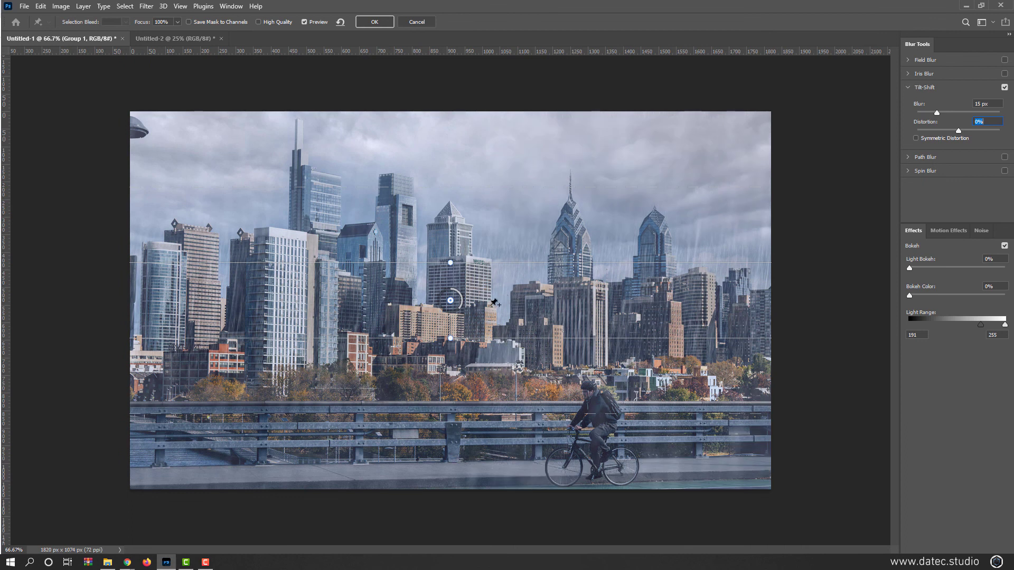
left_click_drag(491, 302, 480, 105)
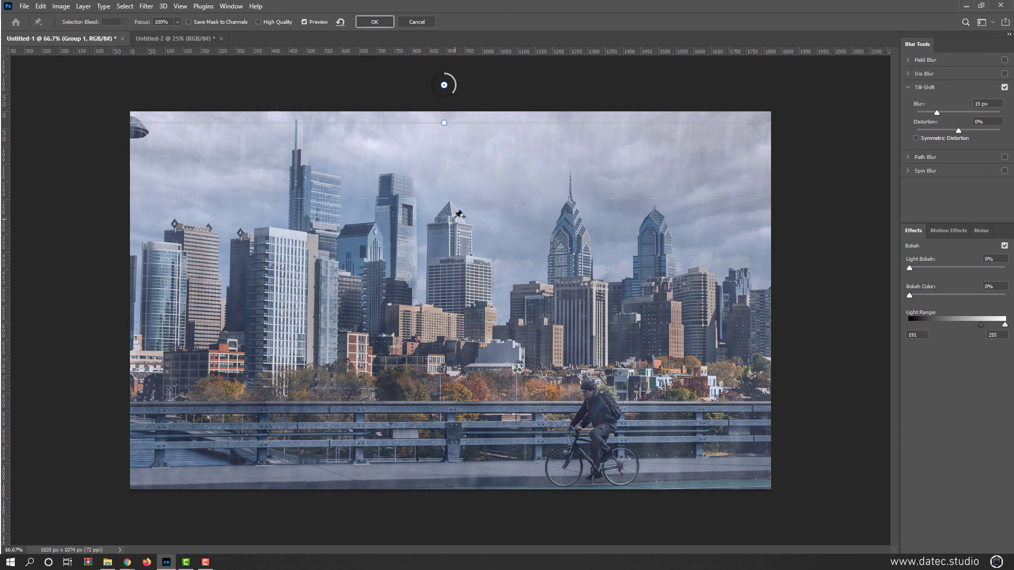
left_click_drag(453, 199, 452, 452)
mouse_move(454, 91)
left_mouse_down()
mouse_move(455, 77)
mouse_move(454, 88)
left_mouse_up()
left_click_drag(935, 112, 922, 115)
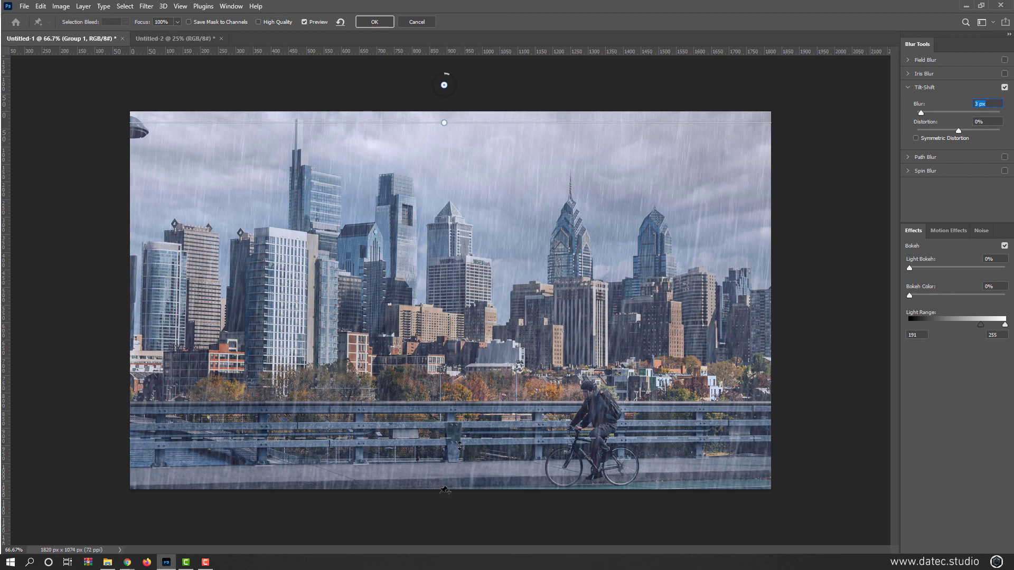
left_click_drag(451, 75, 453, 79)
left_click(319, 21)
left_click_drag(520, 439, 520, 489)
Confirm the 5 px Tilt-Shift blur as a smart filter on Group 1.
left_click(375, 22)
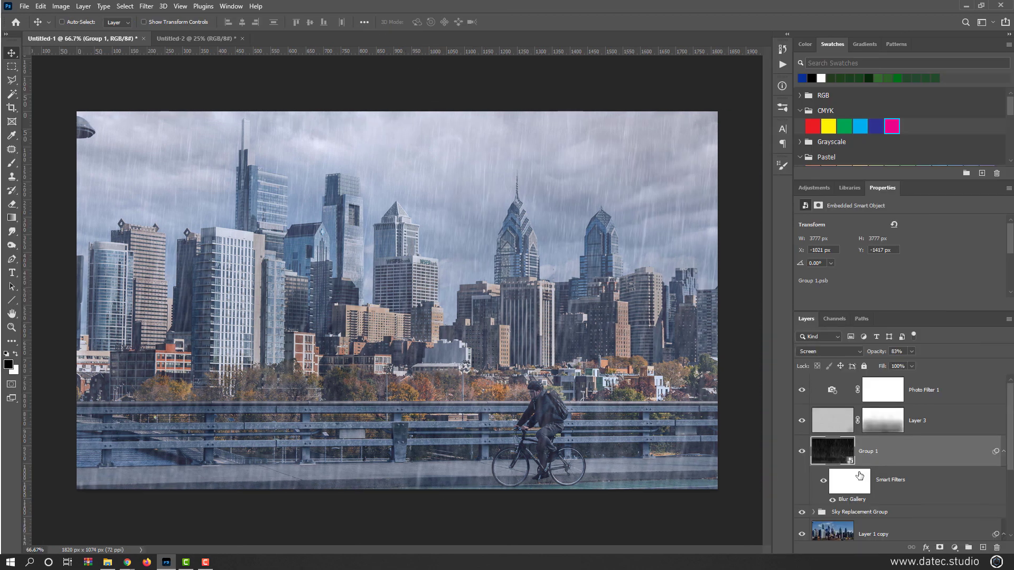